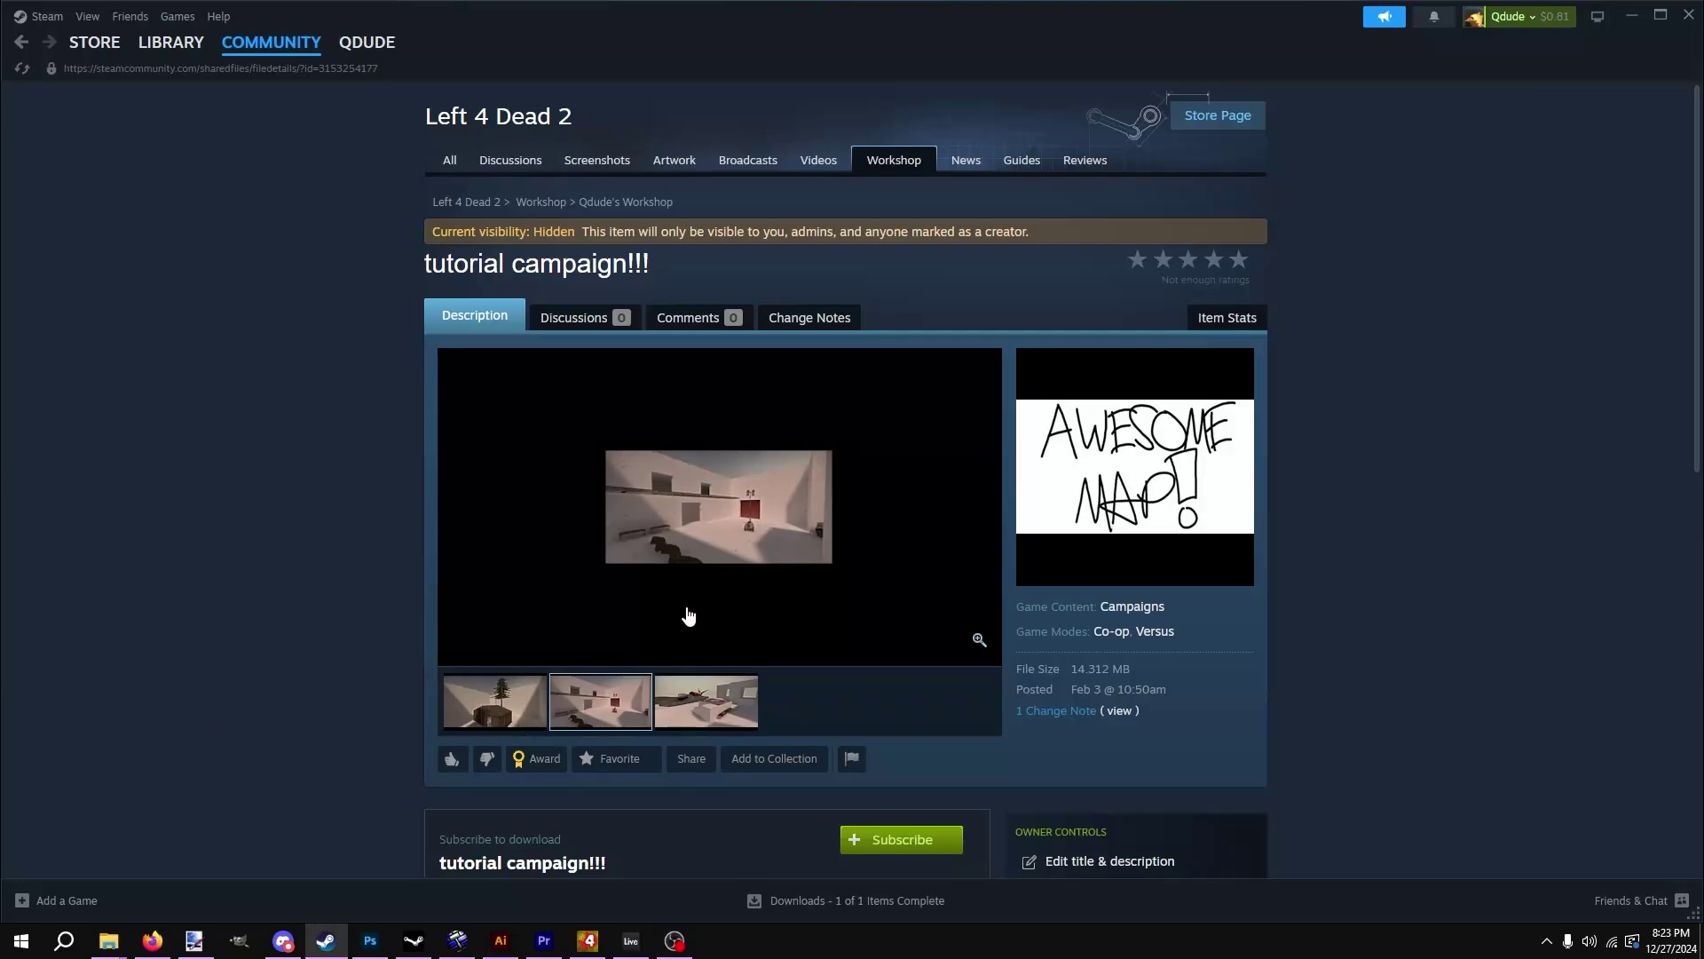
# Preview the first and third screenshots, viewing the third at full size.
pyautogui.click(515, 690)
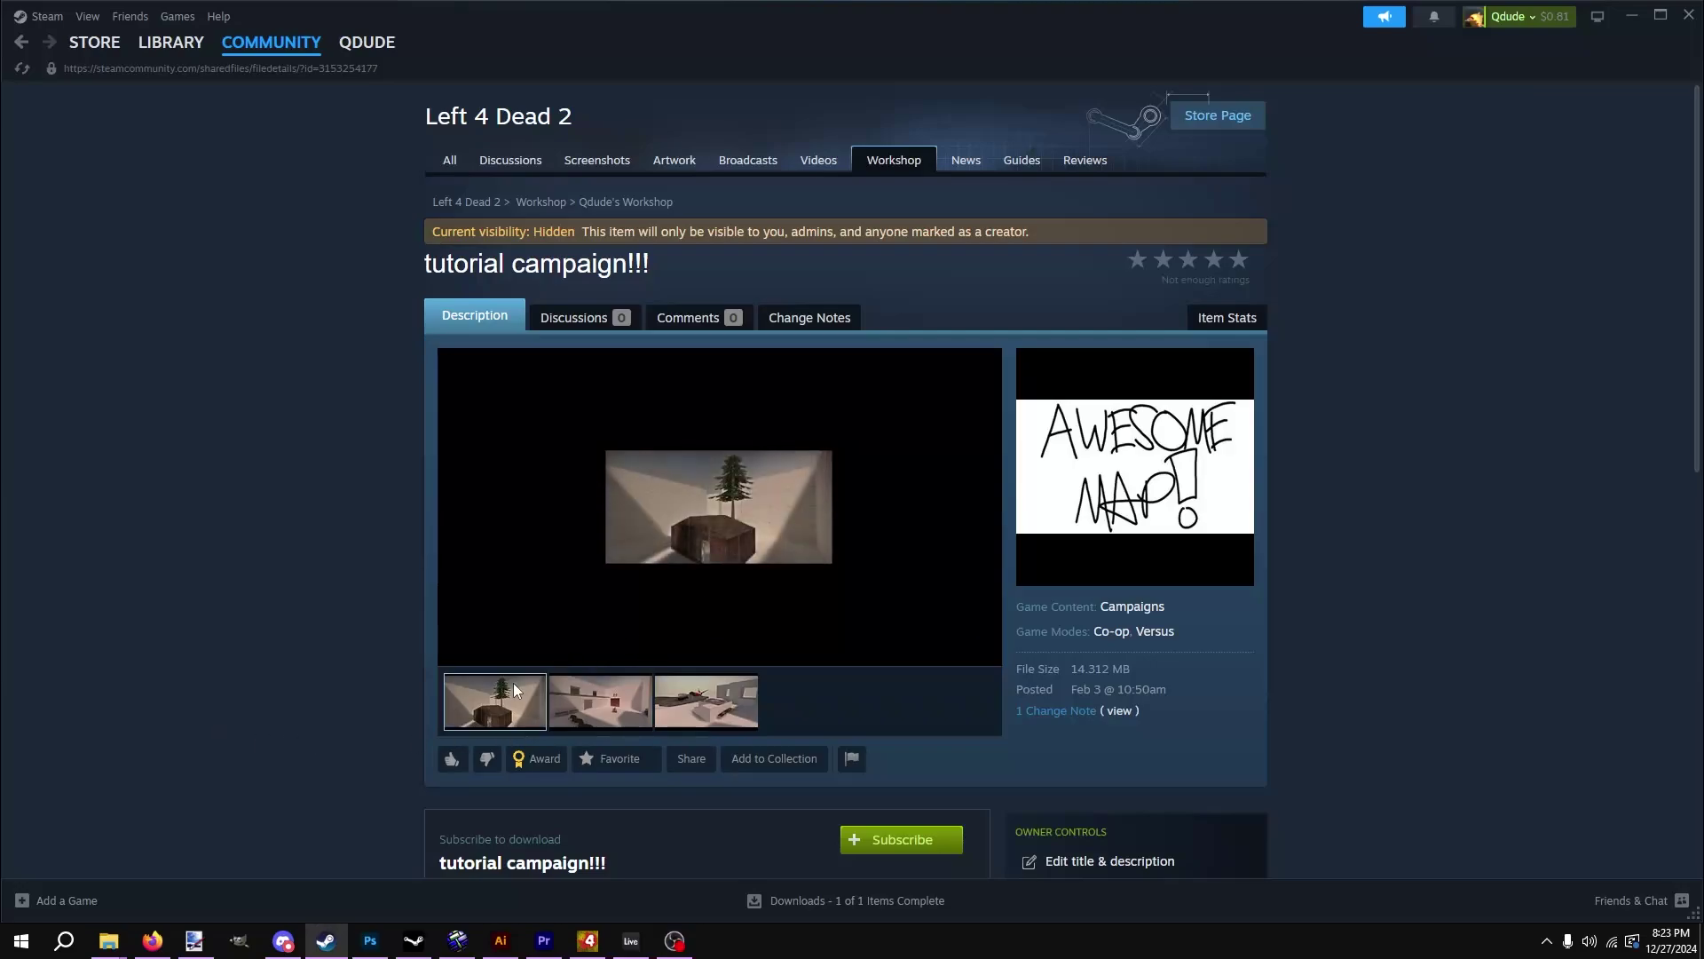
pyautogui.click(708, 710)
pyautogui.click(721, 555)
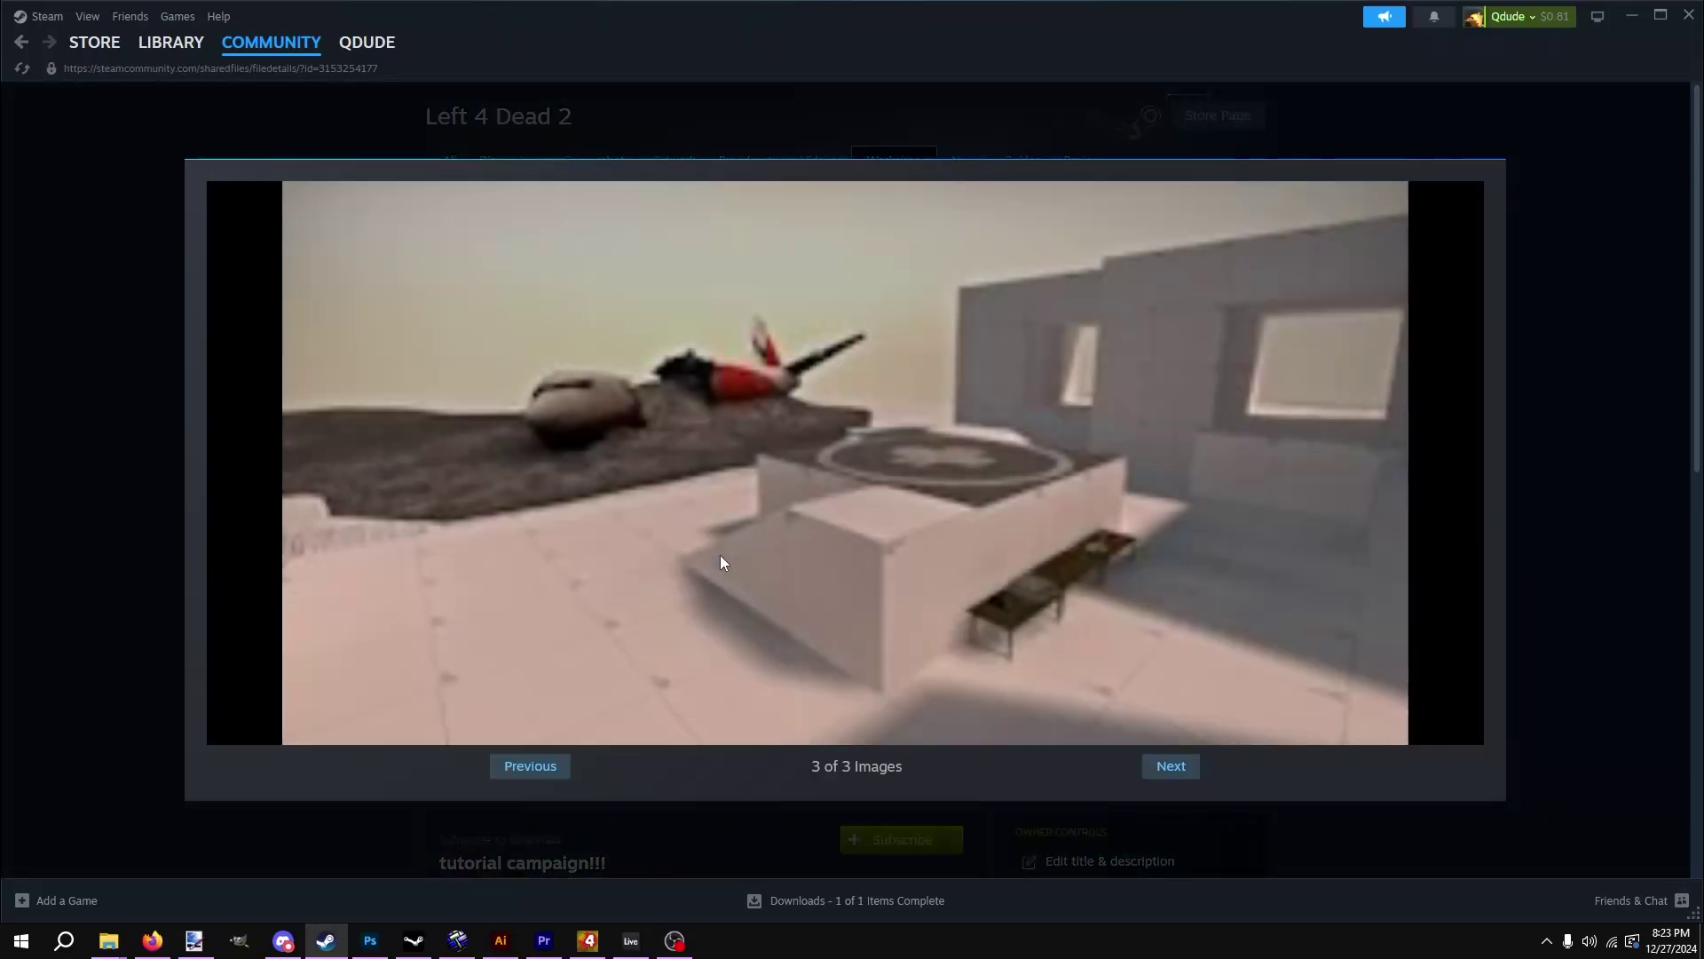
pyautogui.click(1603, 471)
pyautogui.scroll(-1, 1562, 484)
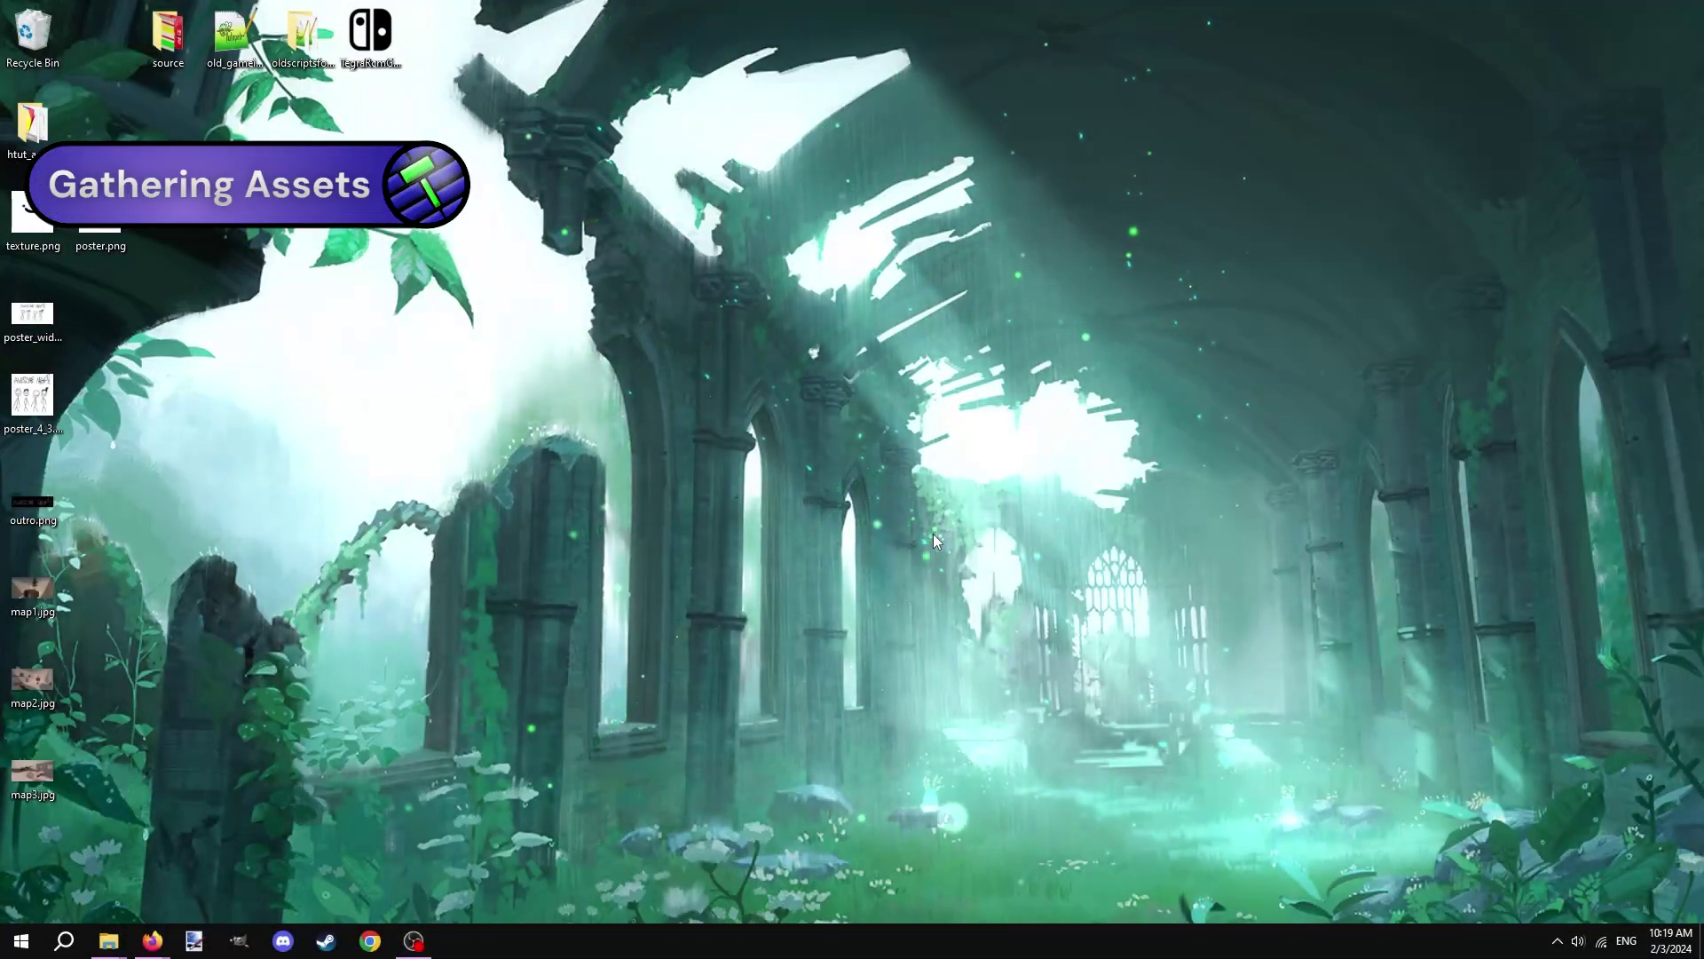
# Create a desktop folder named tutorialaddon, open it, and move its window right.
pyautogui.rightClick(933, 535)
pyautogui.moveTo(863, 722)
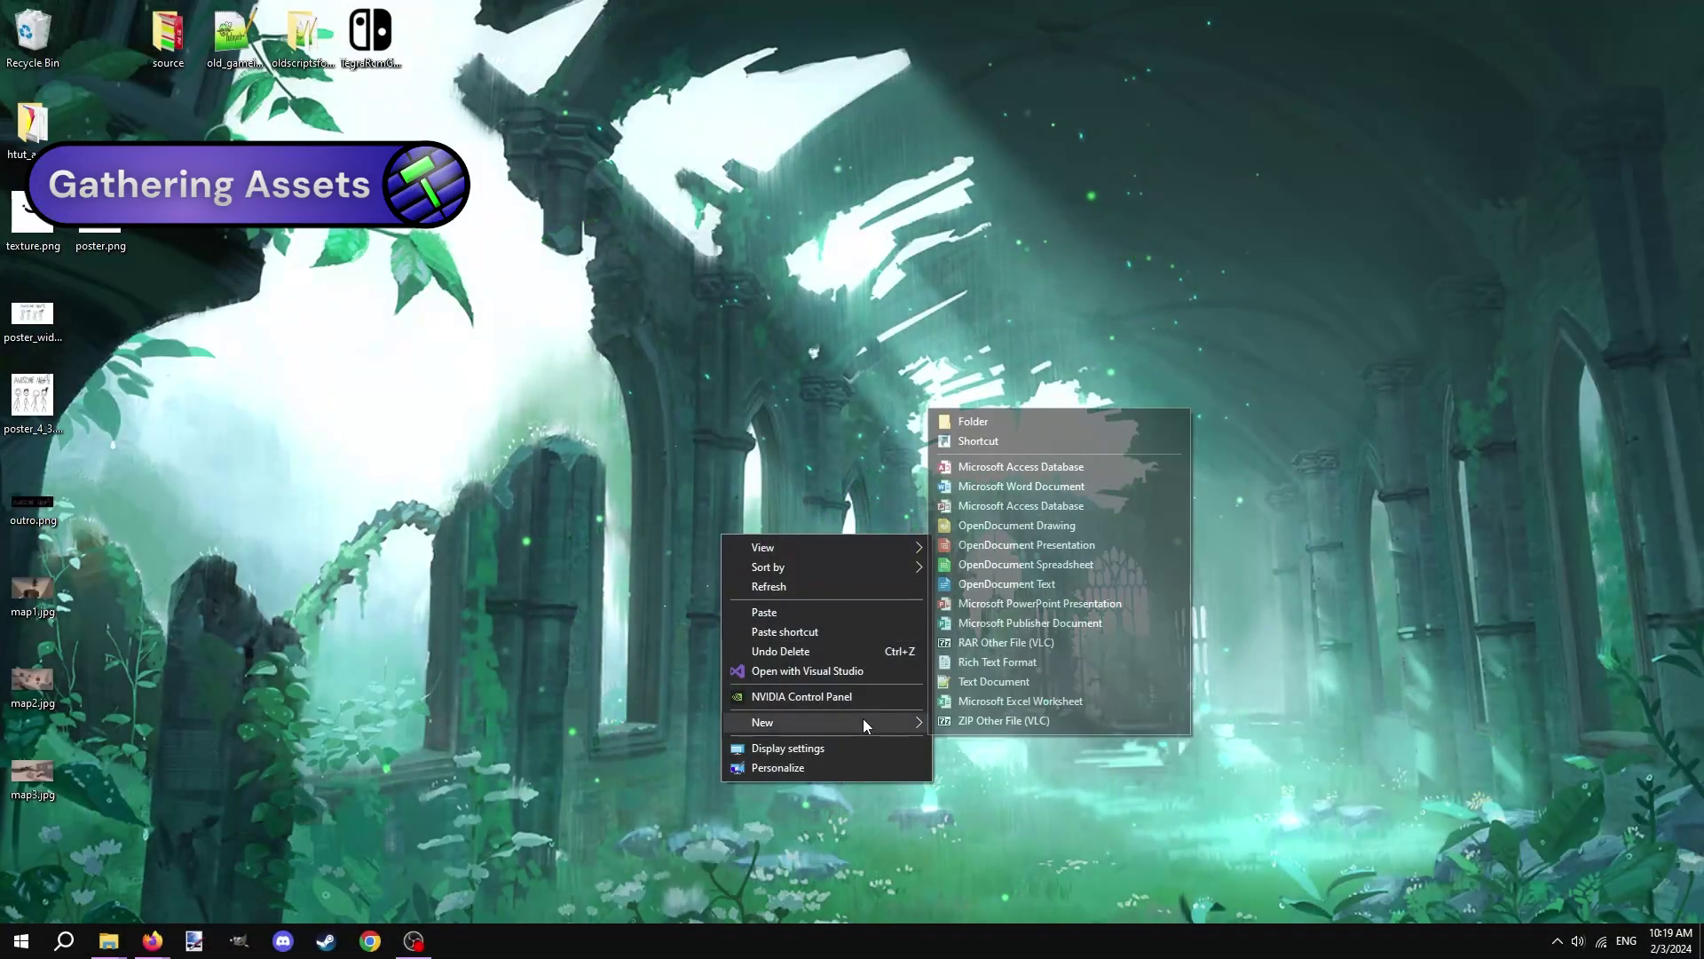
pyautogui.click(974, 422)
pyautogui.write('tutorialaddon')
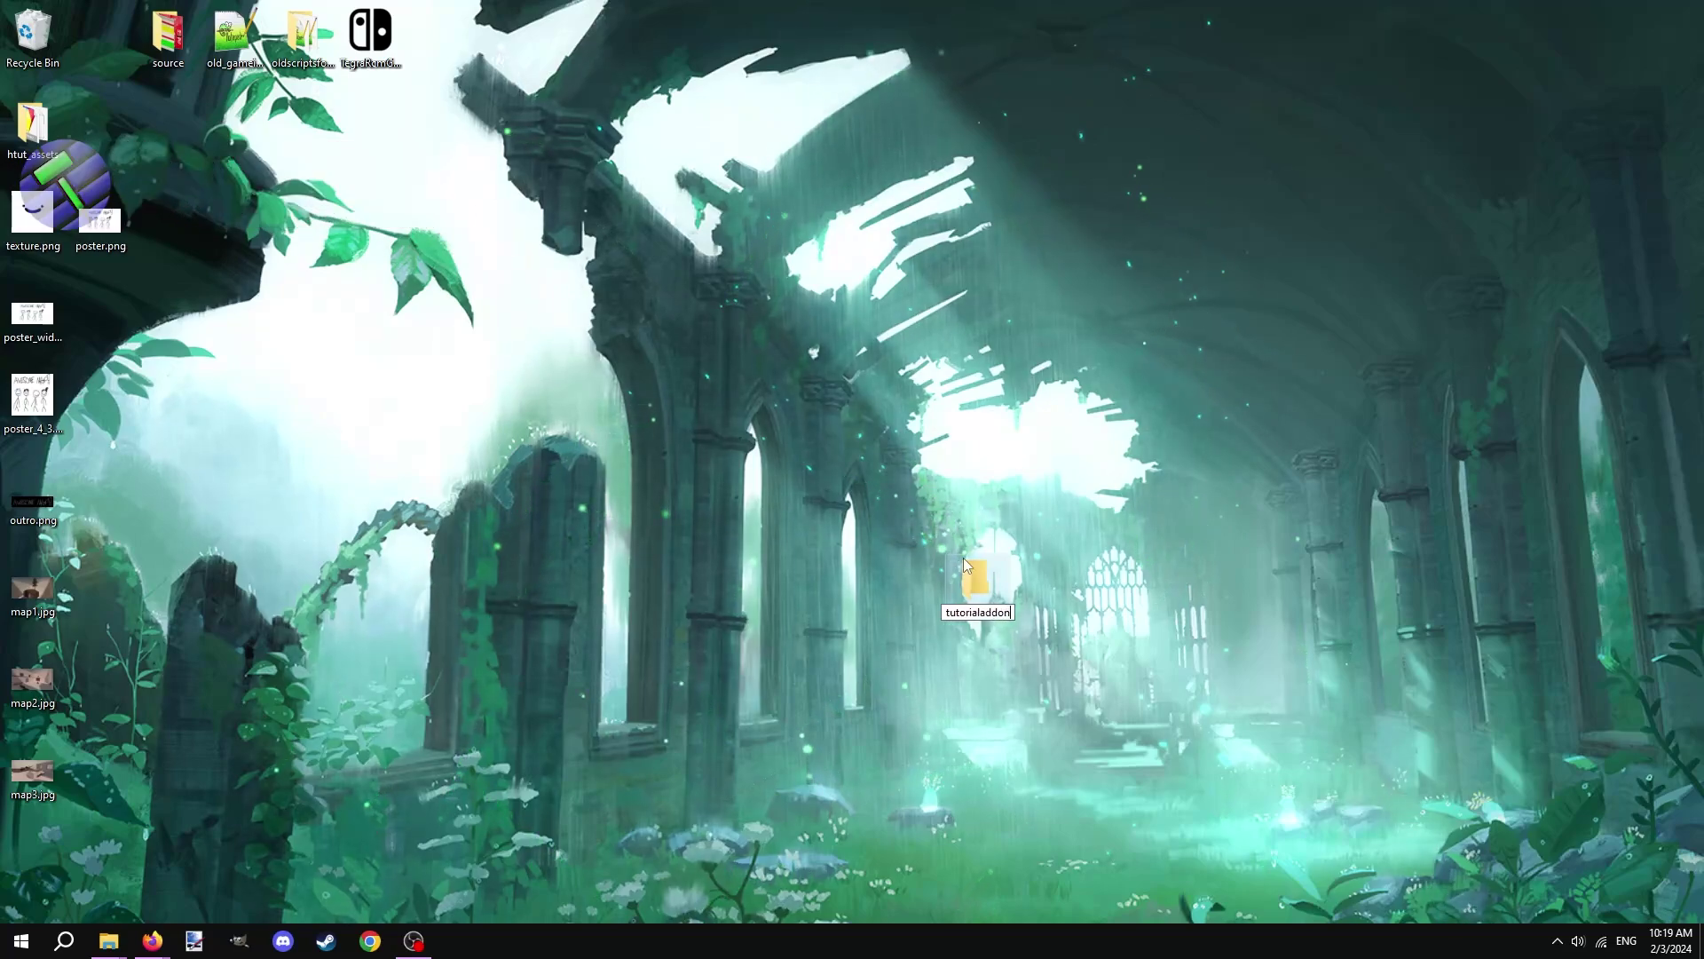
pyautogui.press('Return')
pyautogui.doubleClick(970, 575)
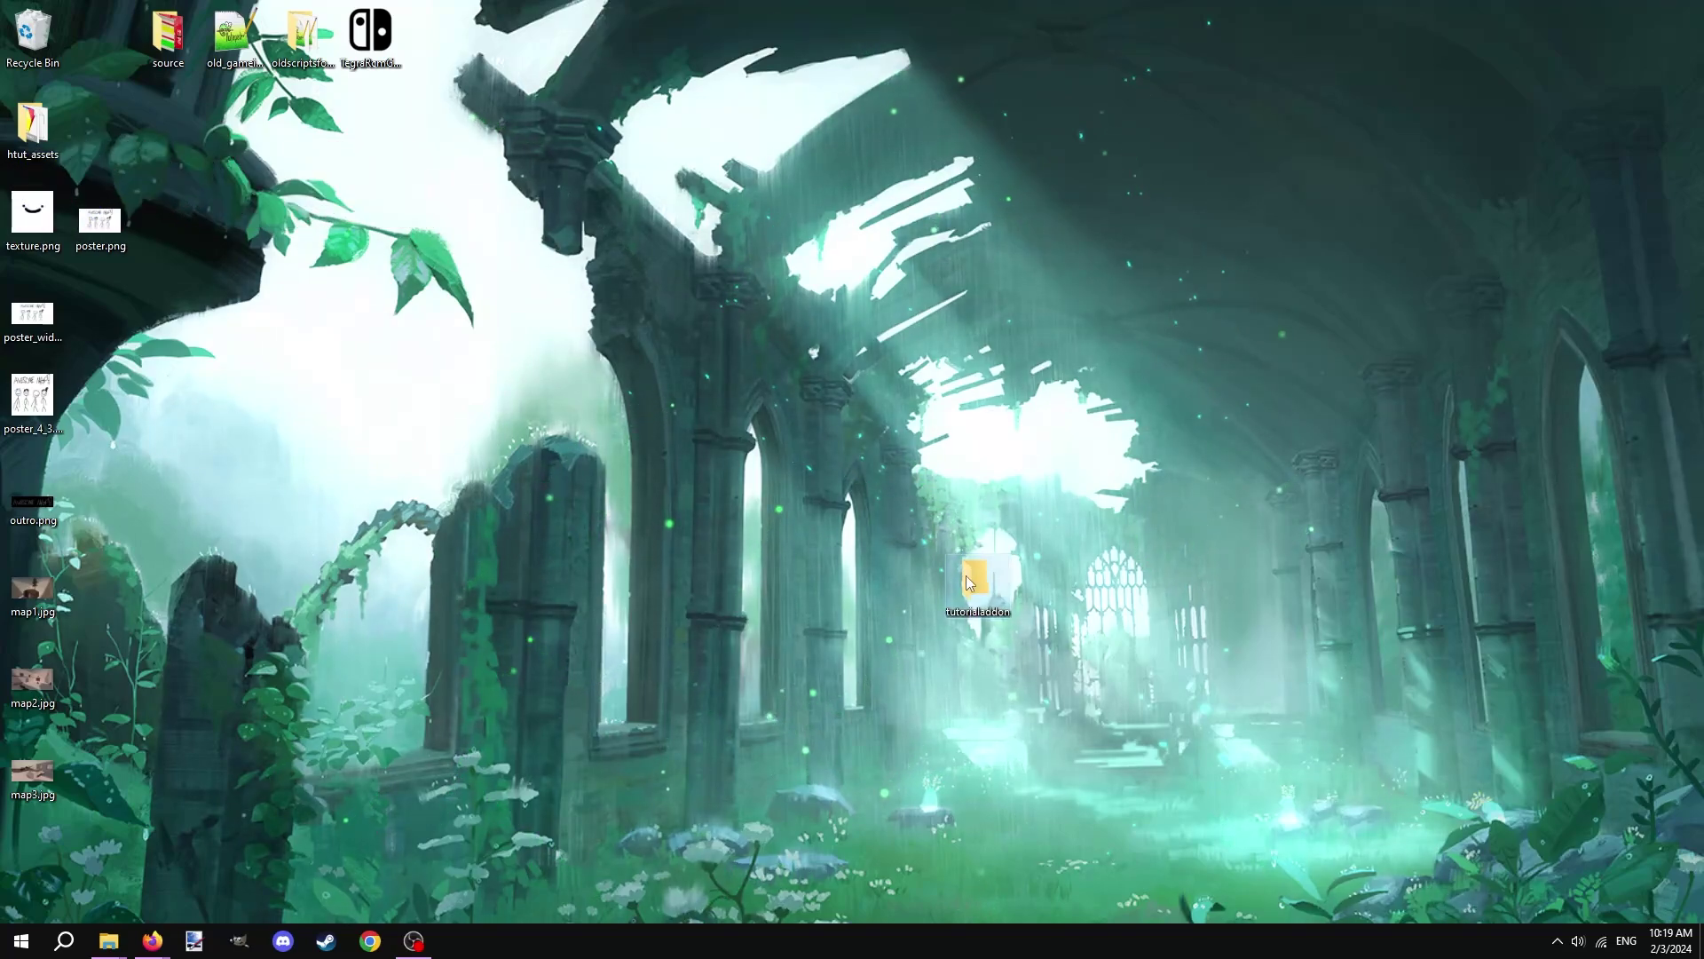
pyautogui.moveTo(775, 229); pyautogui.dragTo(1099, 213)
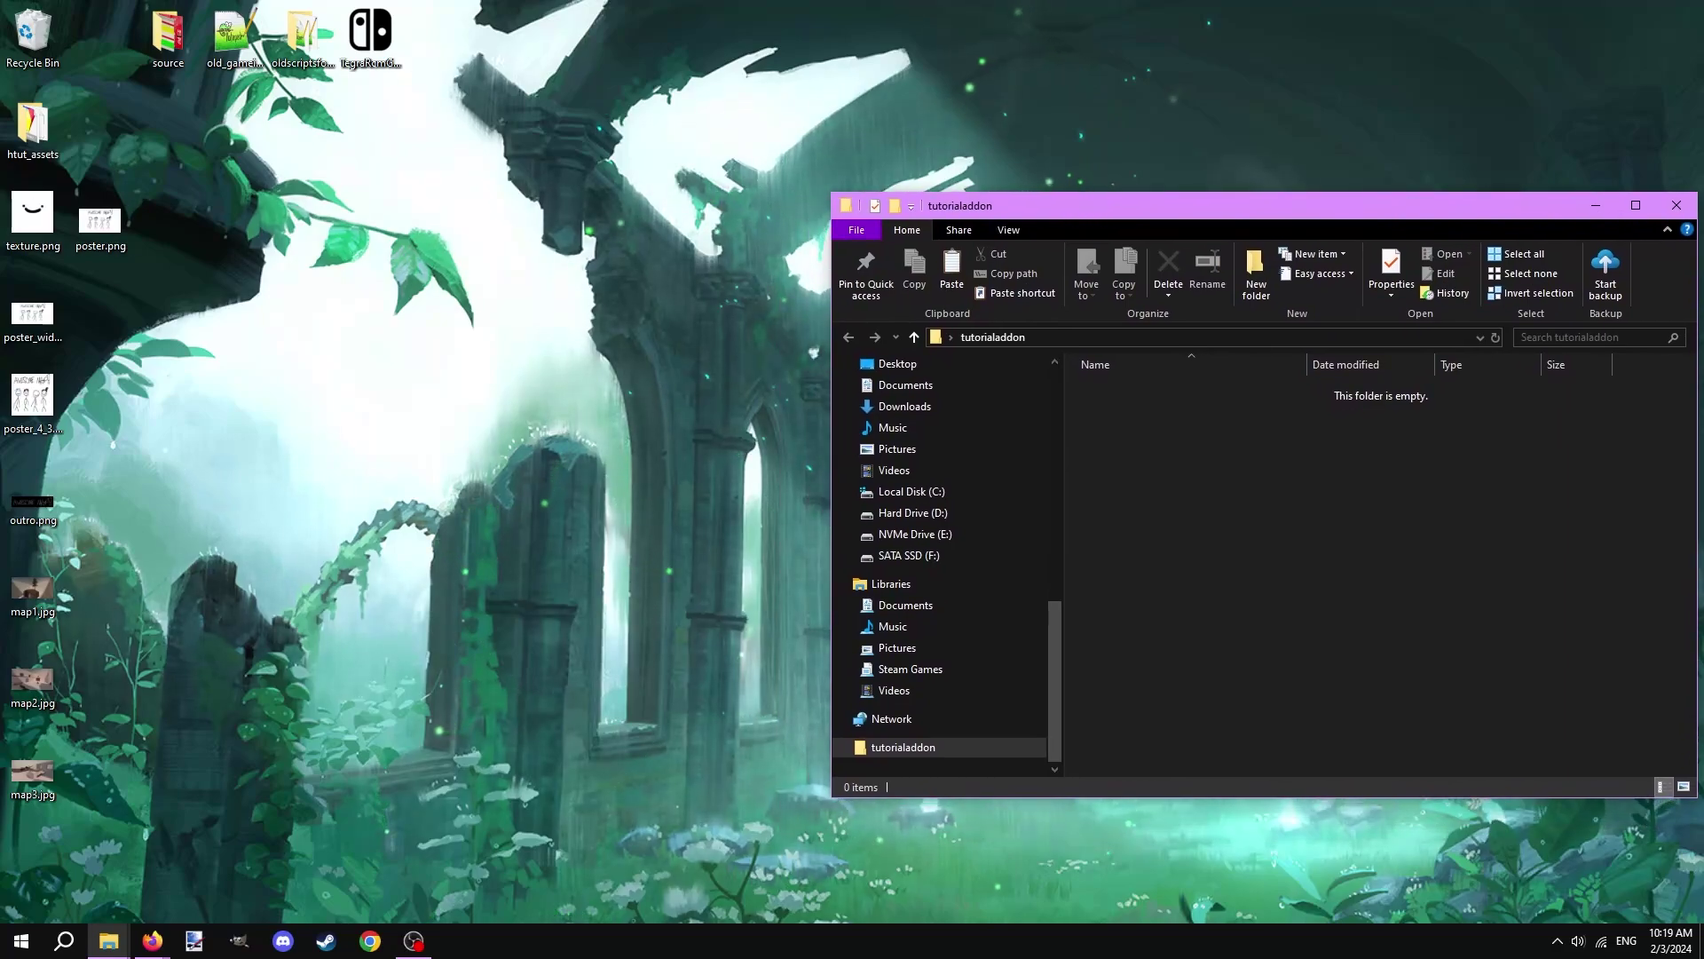
# Copy the materials, models and sound folders from tutorialassets.
pyautogui.hotkey('alt', 'Tab')
pyautogui.moveTo(231, 236); pyautogui.dragTo(363, 237)
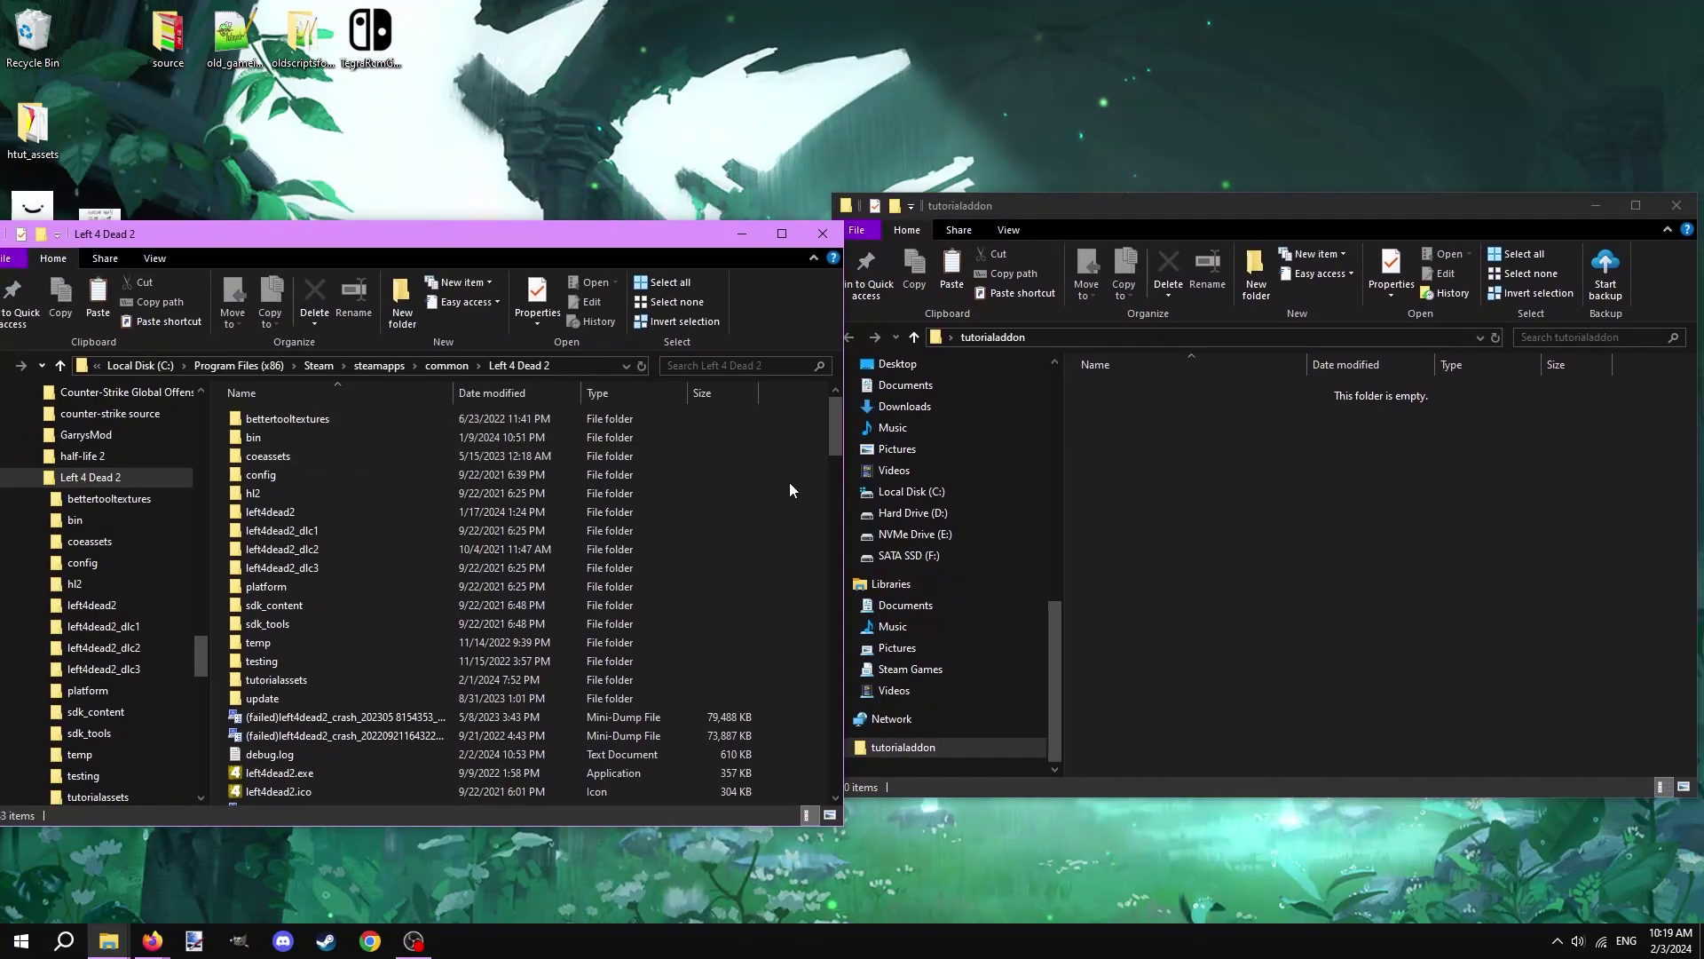
pyautogui.click(320, 684)
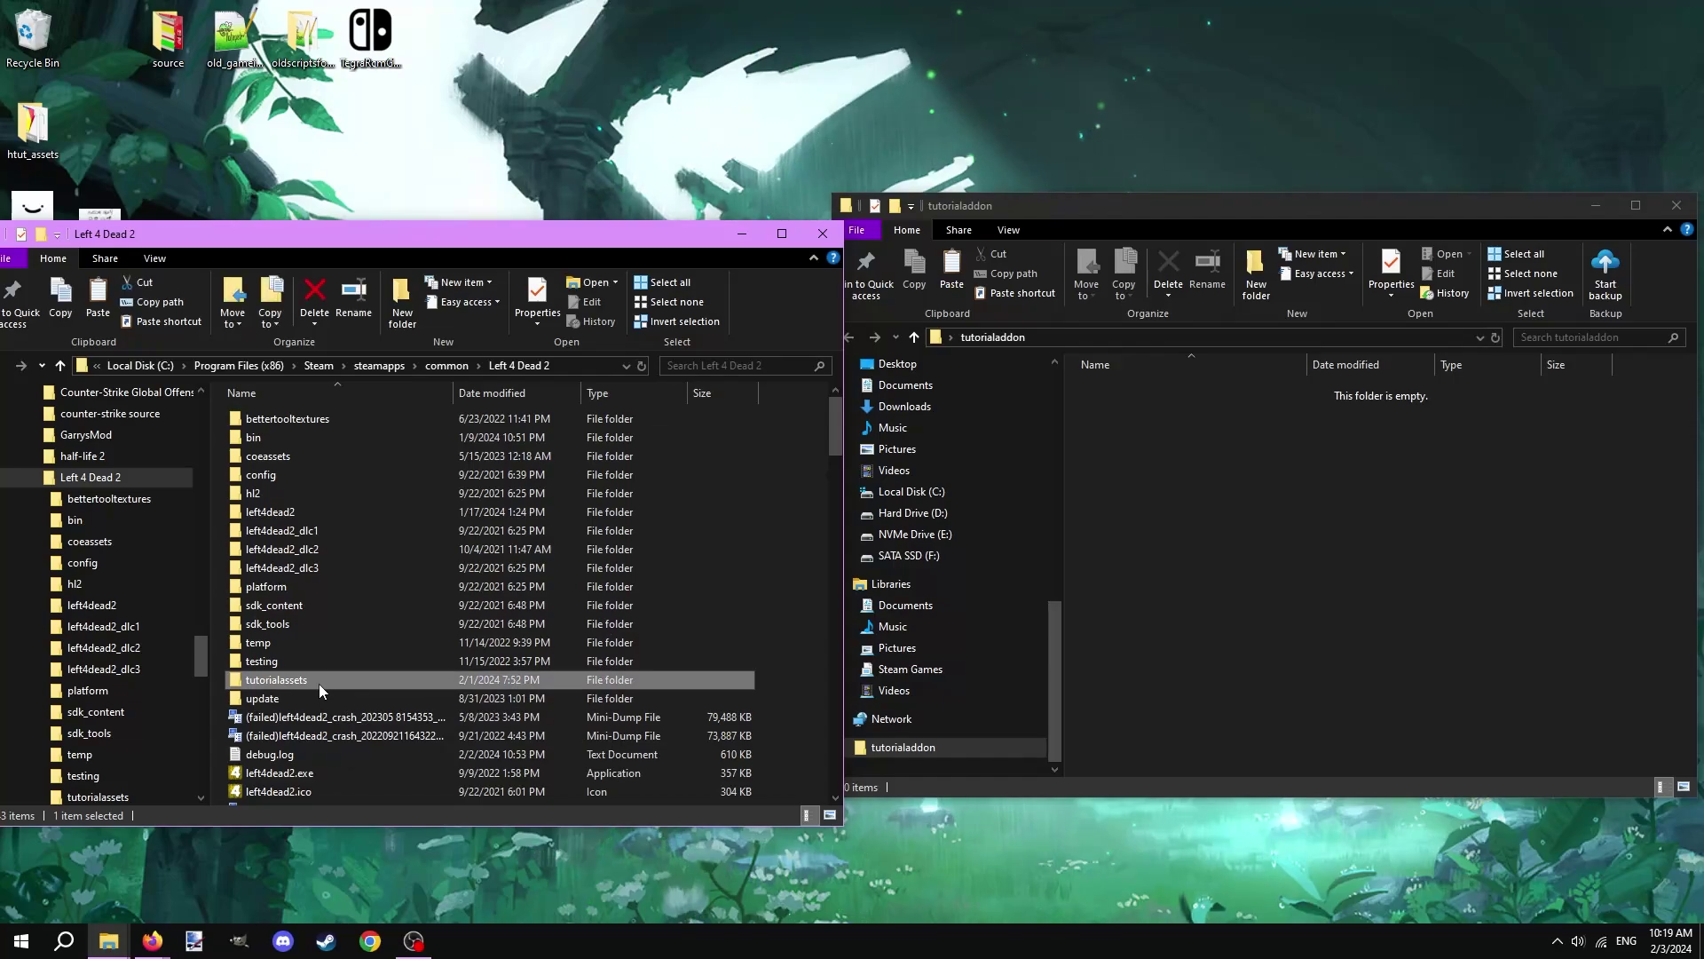
pyautogui.doubleClick(318, 684)
pyautogui.moveTo(286, 568); pyautogui.dragTo(263, 418)
pyautogui.rightClick(273, 439)
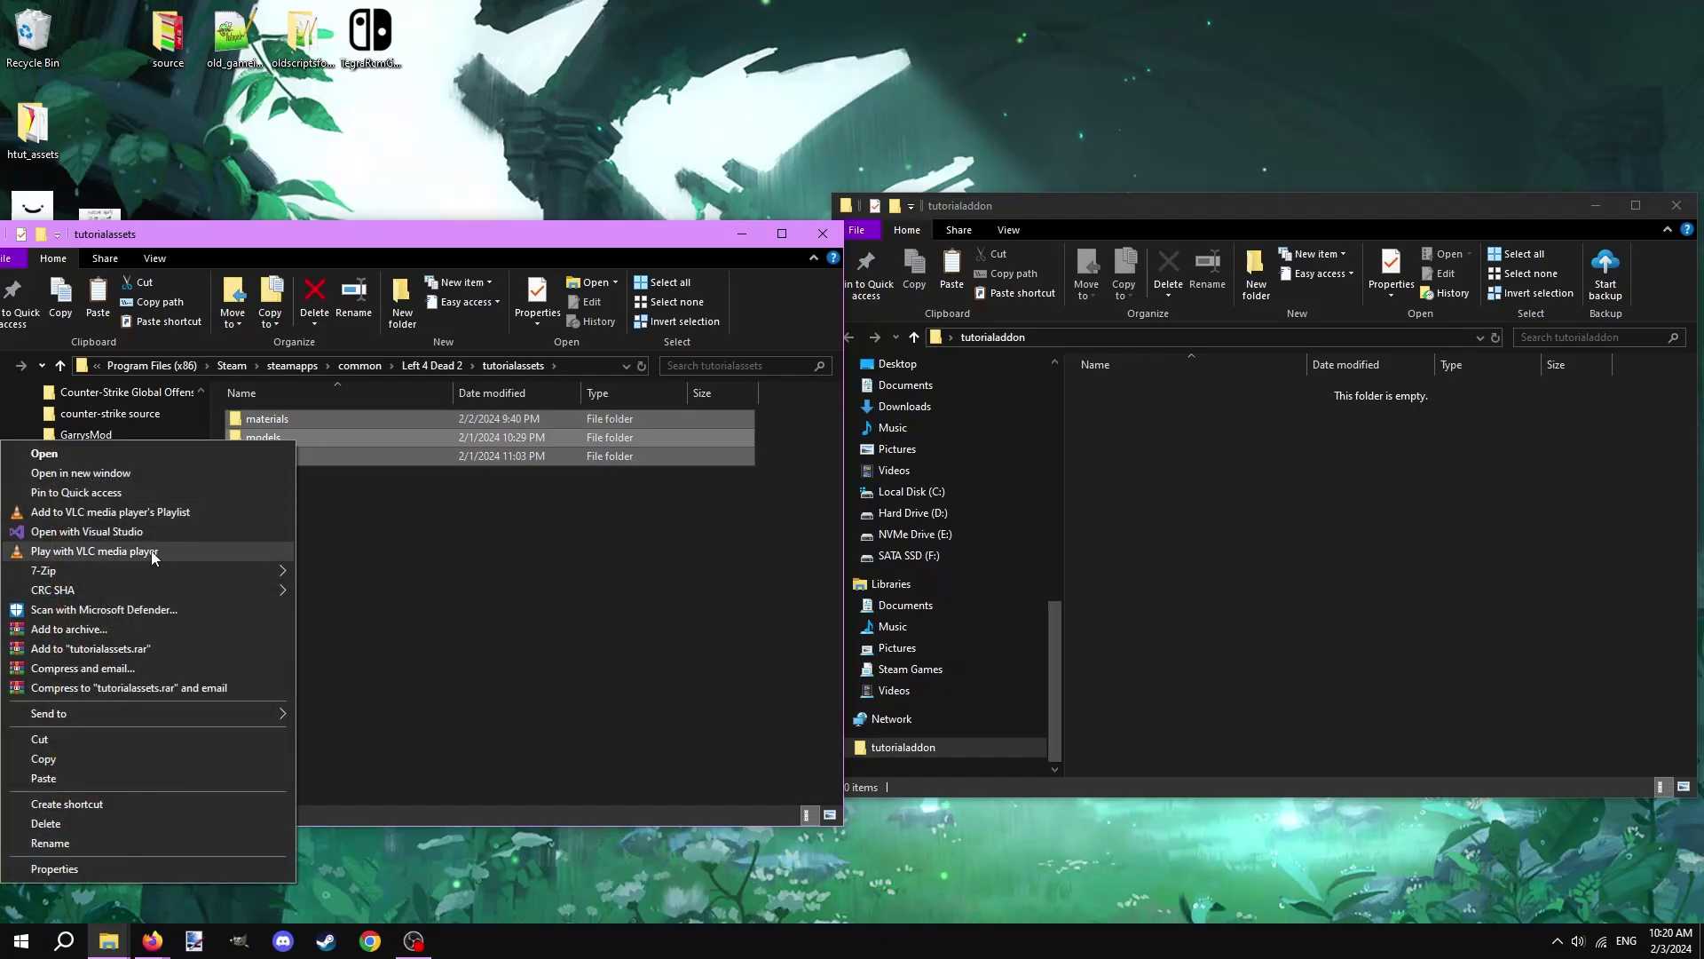
pyautogui.click(82, 758)
# Paste the three folders into tutorialaddon and return to the Left 4 Dead 2 folder.
pyautogui.click(1191, 531)
pyautogui.rightClick(985, 470)
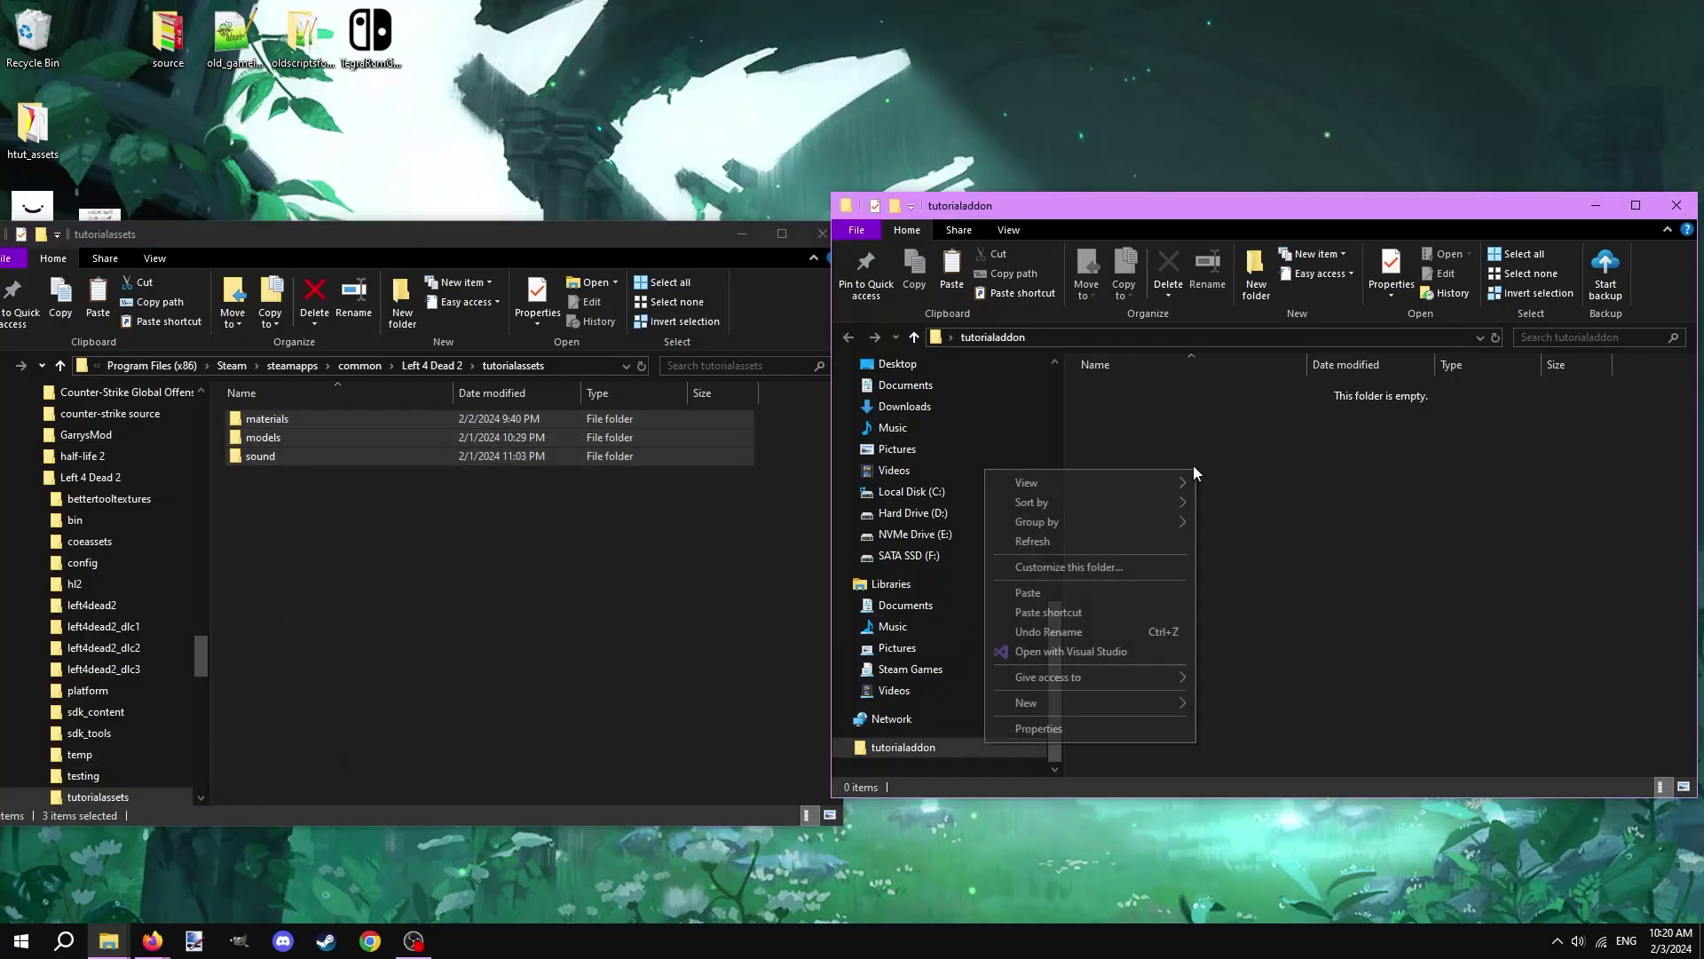
pyautogui.click(1072, 591)
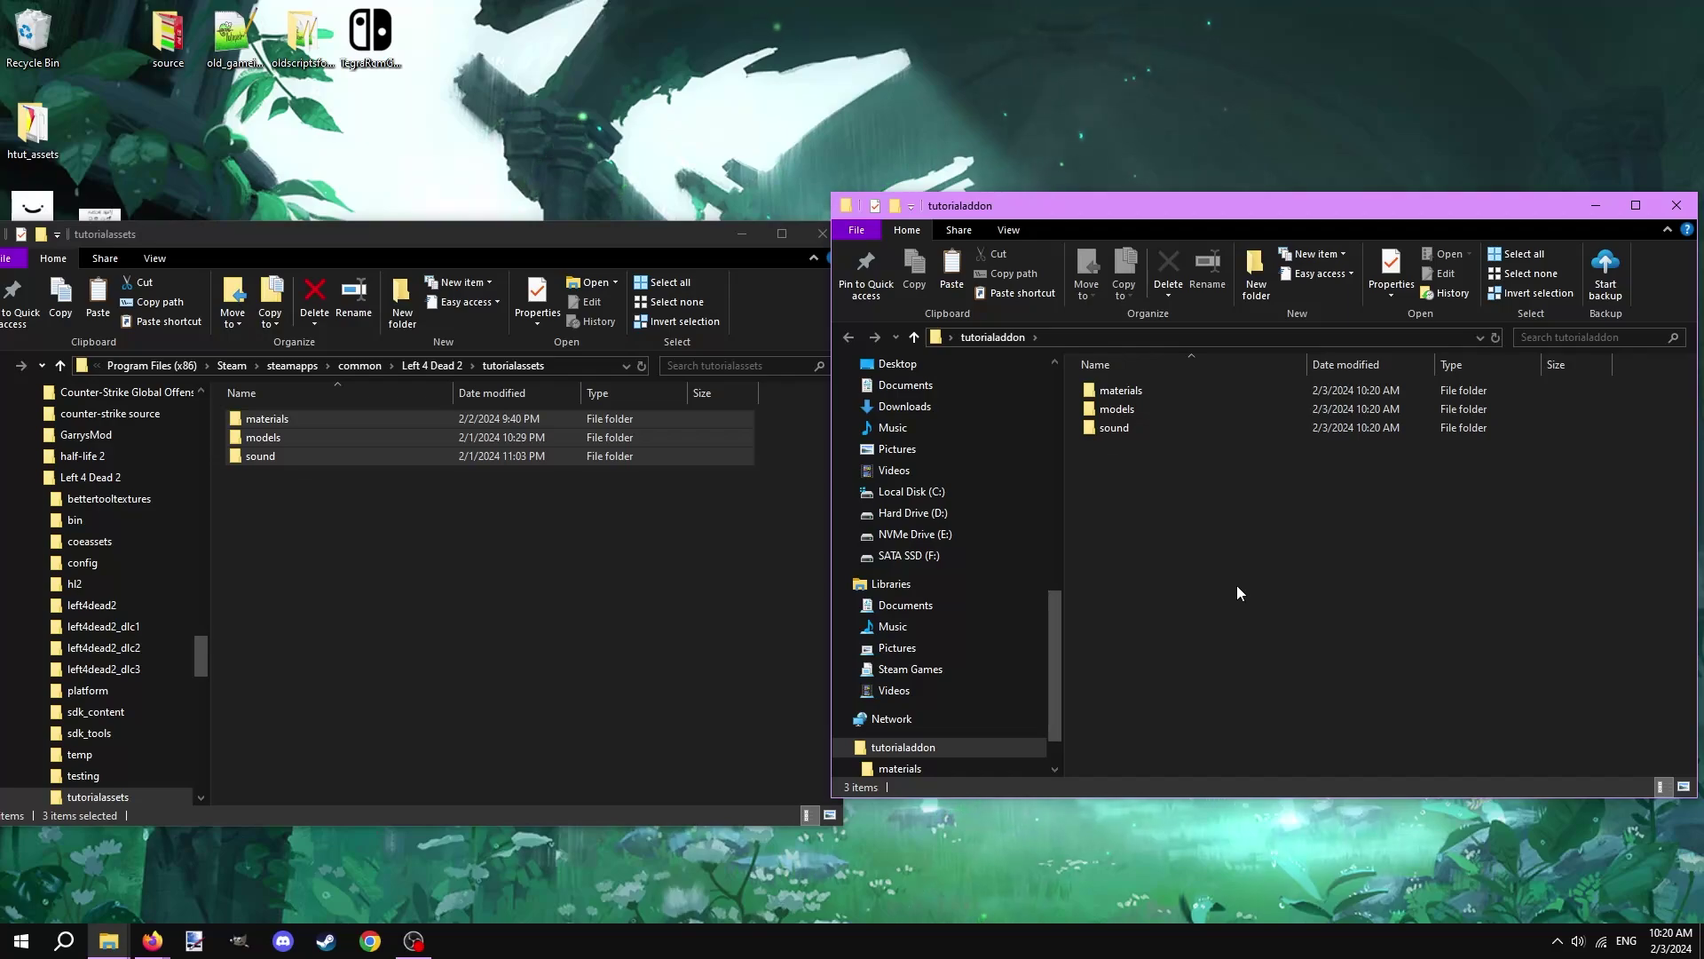
pyautogui.click(431, 366)
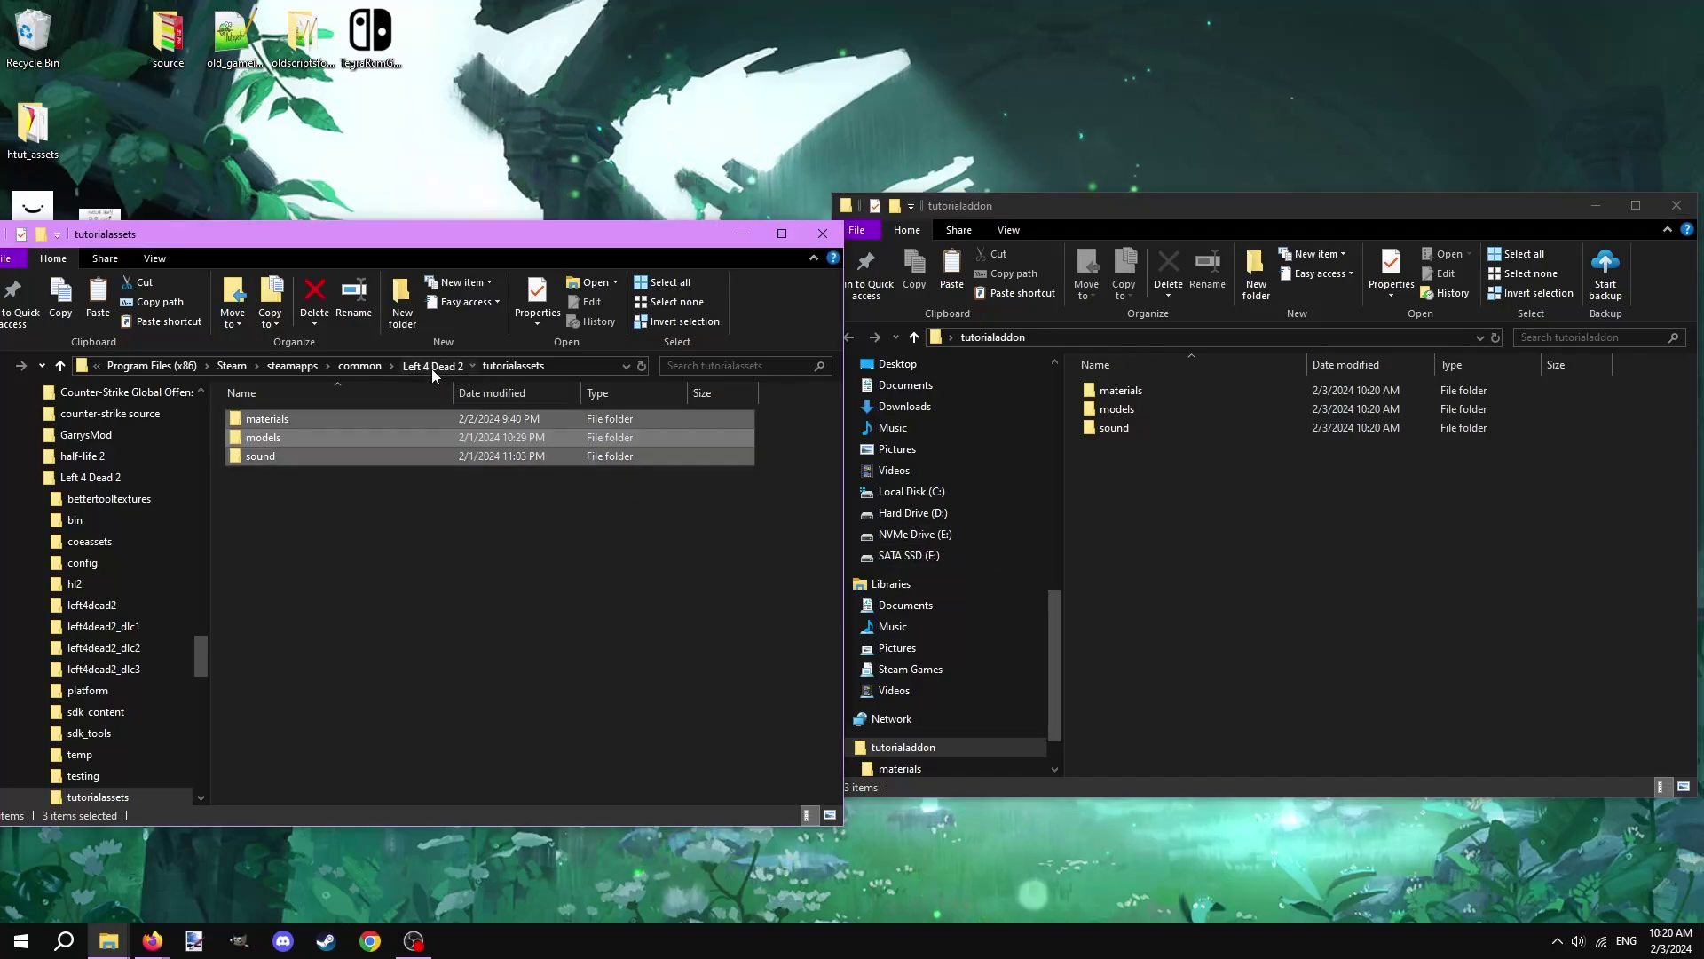
# Create a maps folder in tutorialaddon and open the game's left4dead2\maps folder.
pyautogui.doubleClick(318, 511)
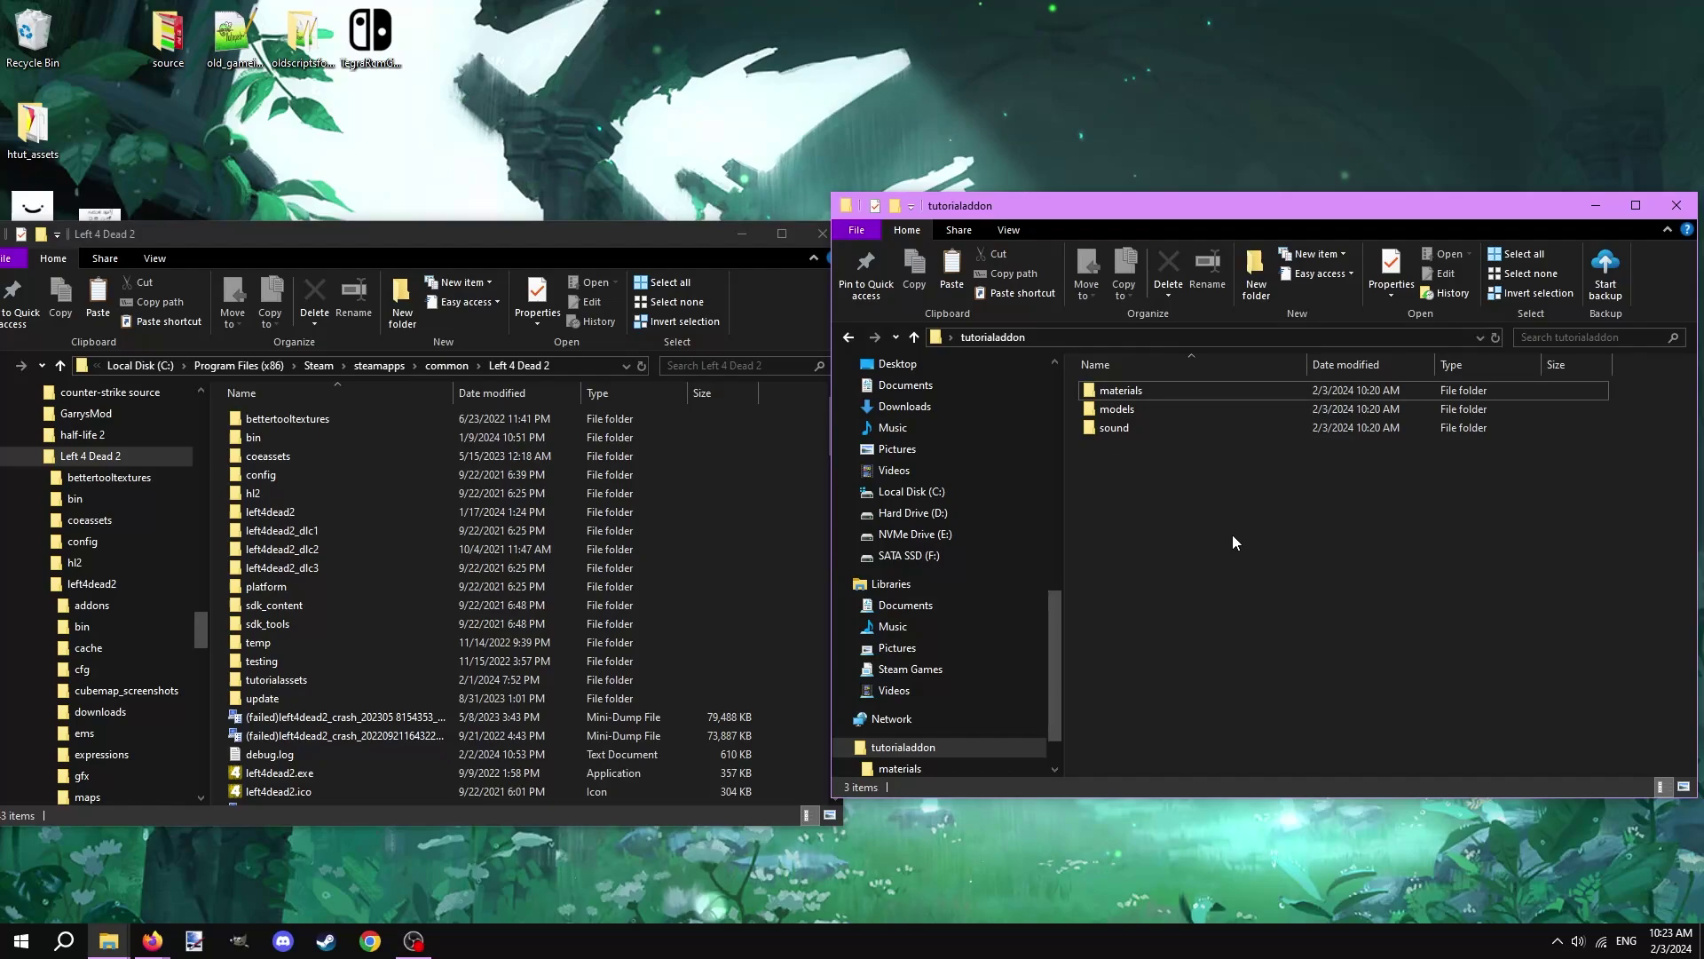
pyautogui.click(1254, 298)
pyautogui.write('maps')
pyautogui.press('Return')
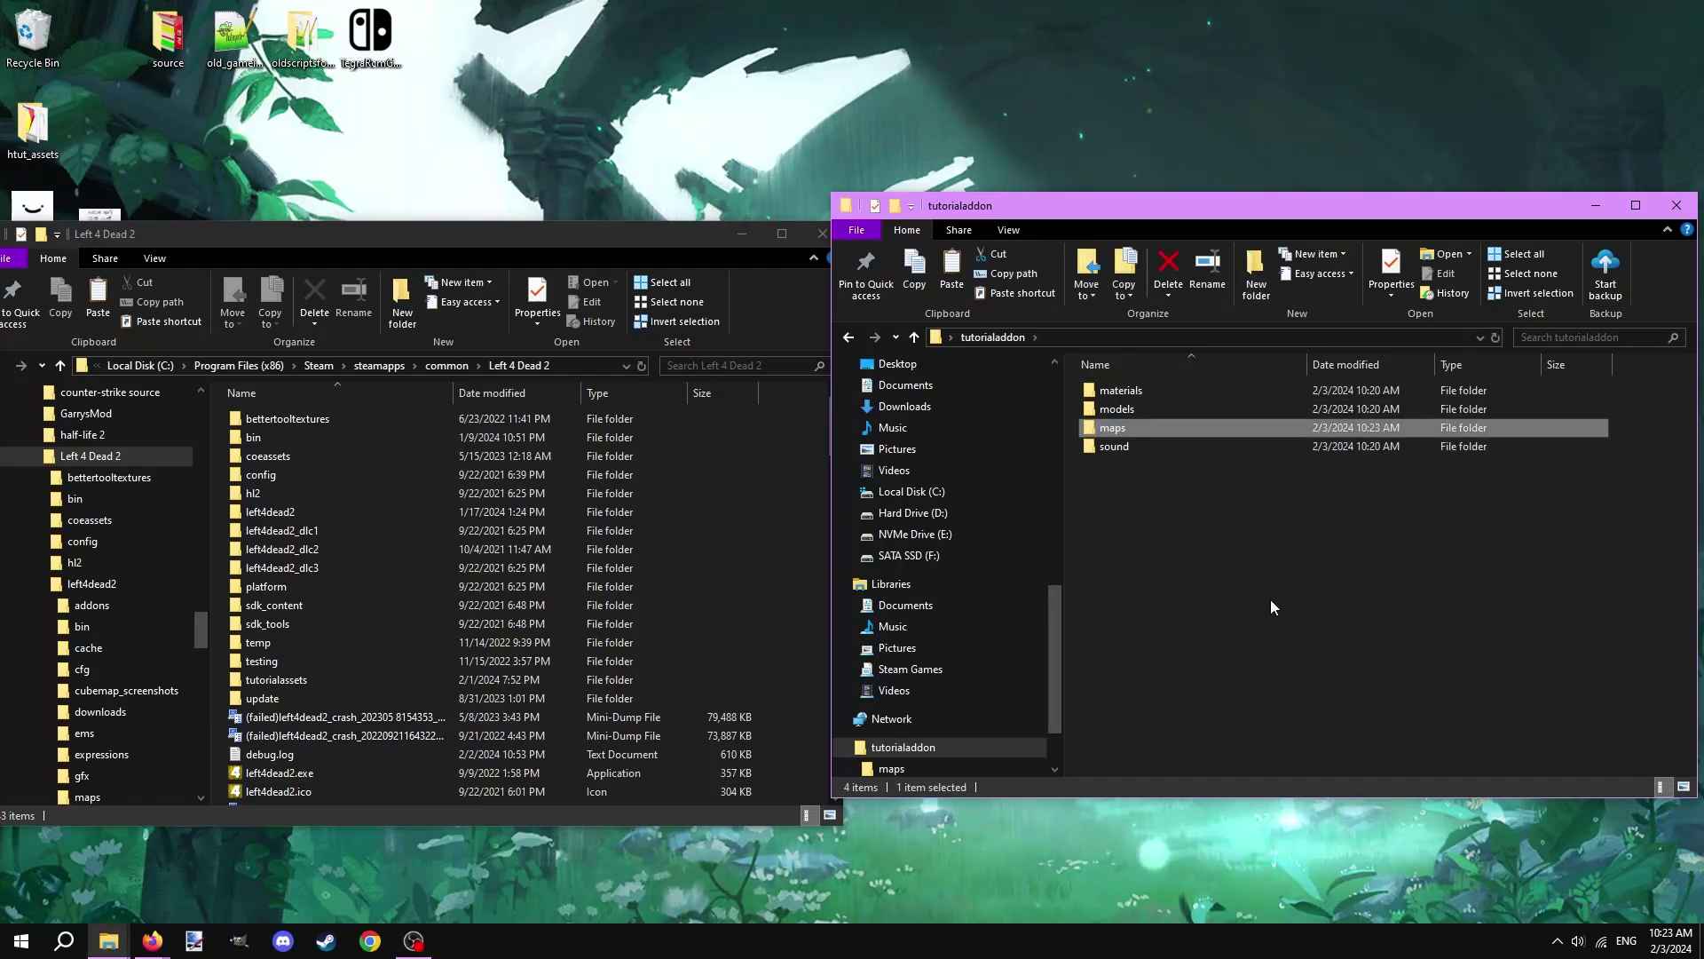
pyautogui.click(326, 512)
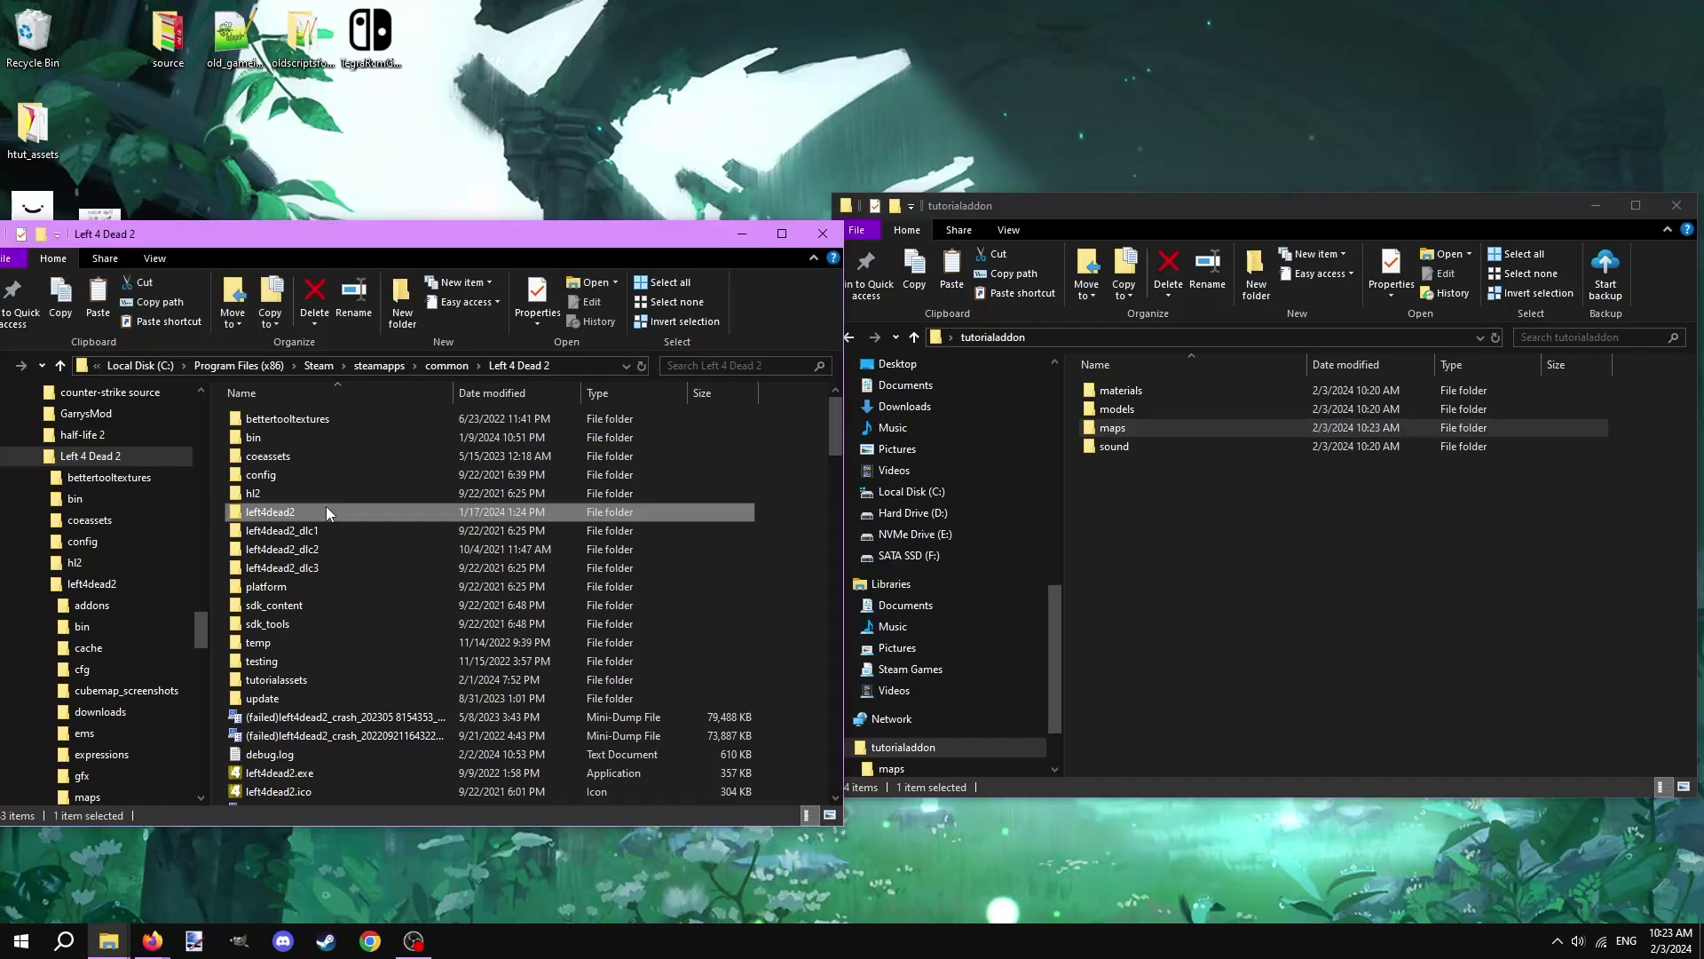
pyautogui.doubleClick(326, 512)
pyautogui.click(269, 585)
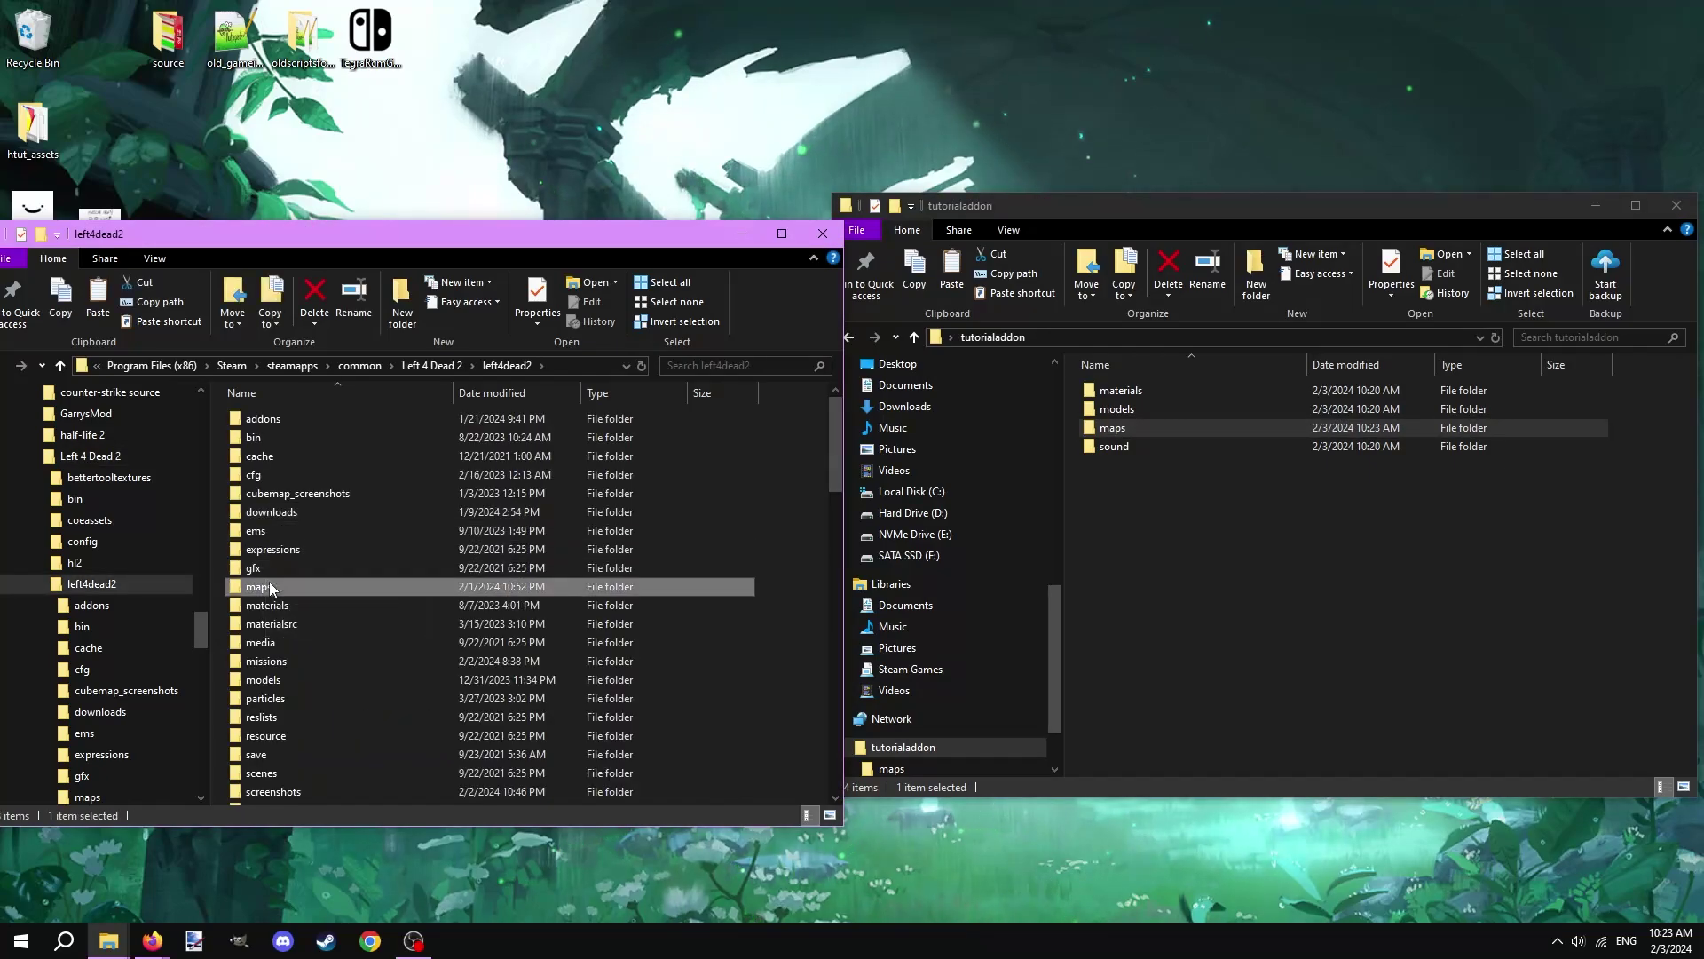
pyautogui.doubleClick(269, 586)
pyautogui.moveTo(833, 418); pyautogui.dragTo(813, 675)
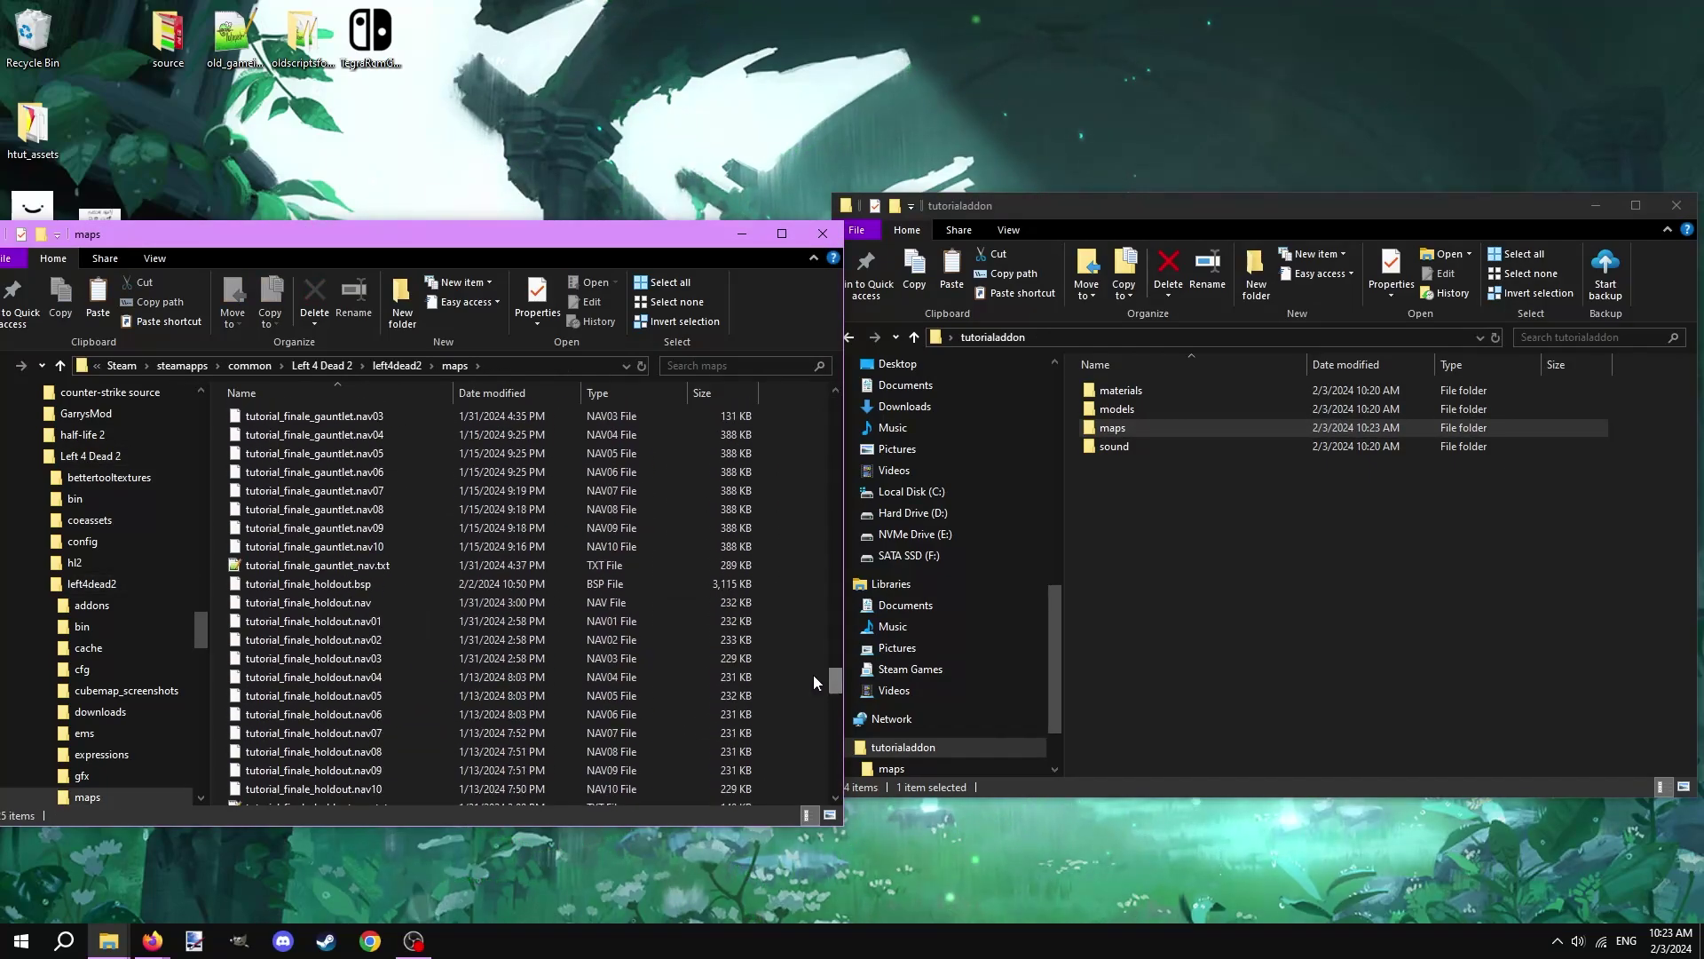
# Copy the .bsp and .nav files of tutorial_finale_holdout, tutorial_map_1 and tutorial_map_2.
pyautogui.click(380, 582)
pyautogui.keyDown('ctrl'); pyautogui.click(377, 600); pyautogui.keyUp('ctrl')
pyautogui.scroll(-7, 377, 598)
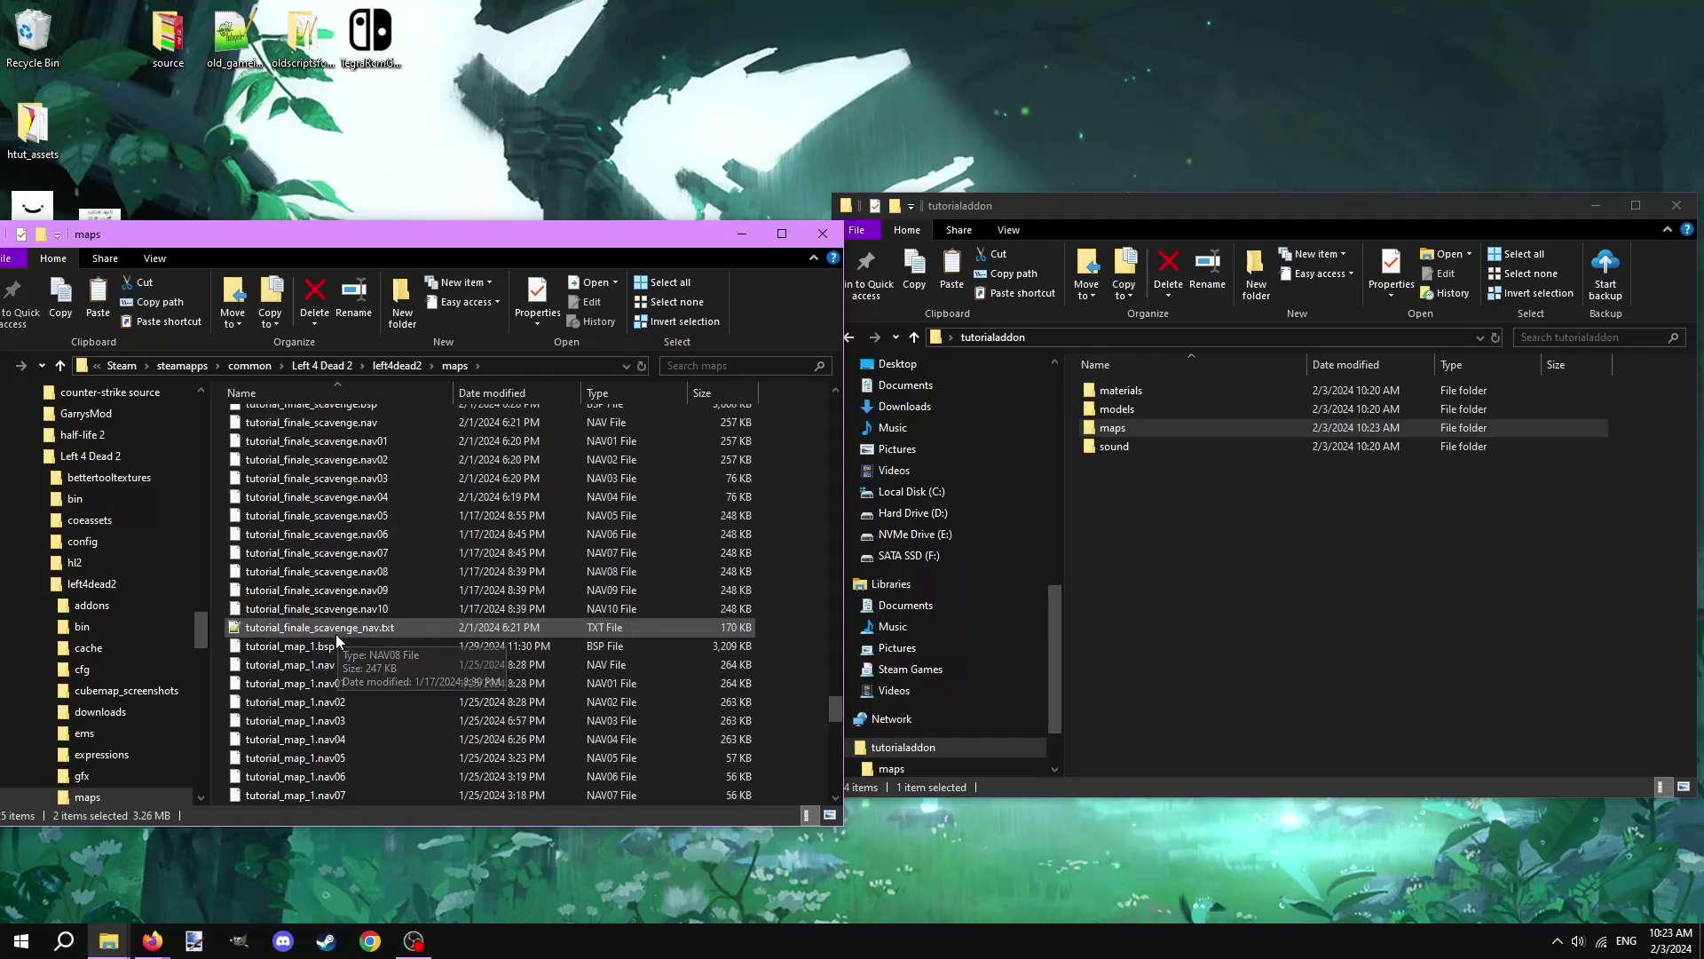
pyautogui.keyDown('ctrl'); pyautogui.click(329, 647); pyautogui.keyUp('ctrl')
pyautogui.keyDown('ctrl'); pyautogui.click(333, 664); pyautogui.keyUp('ctrl')
pyautogui.scroll(-5, 333, 662)
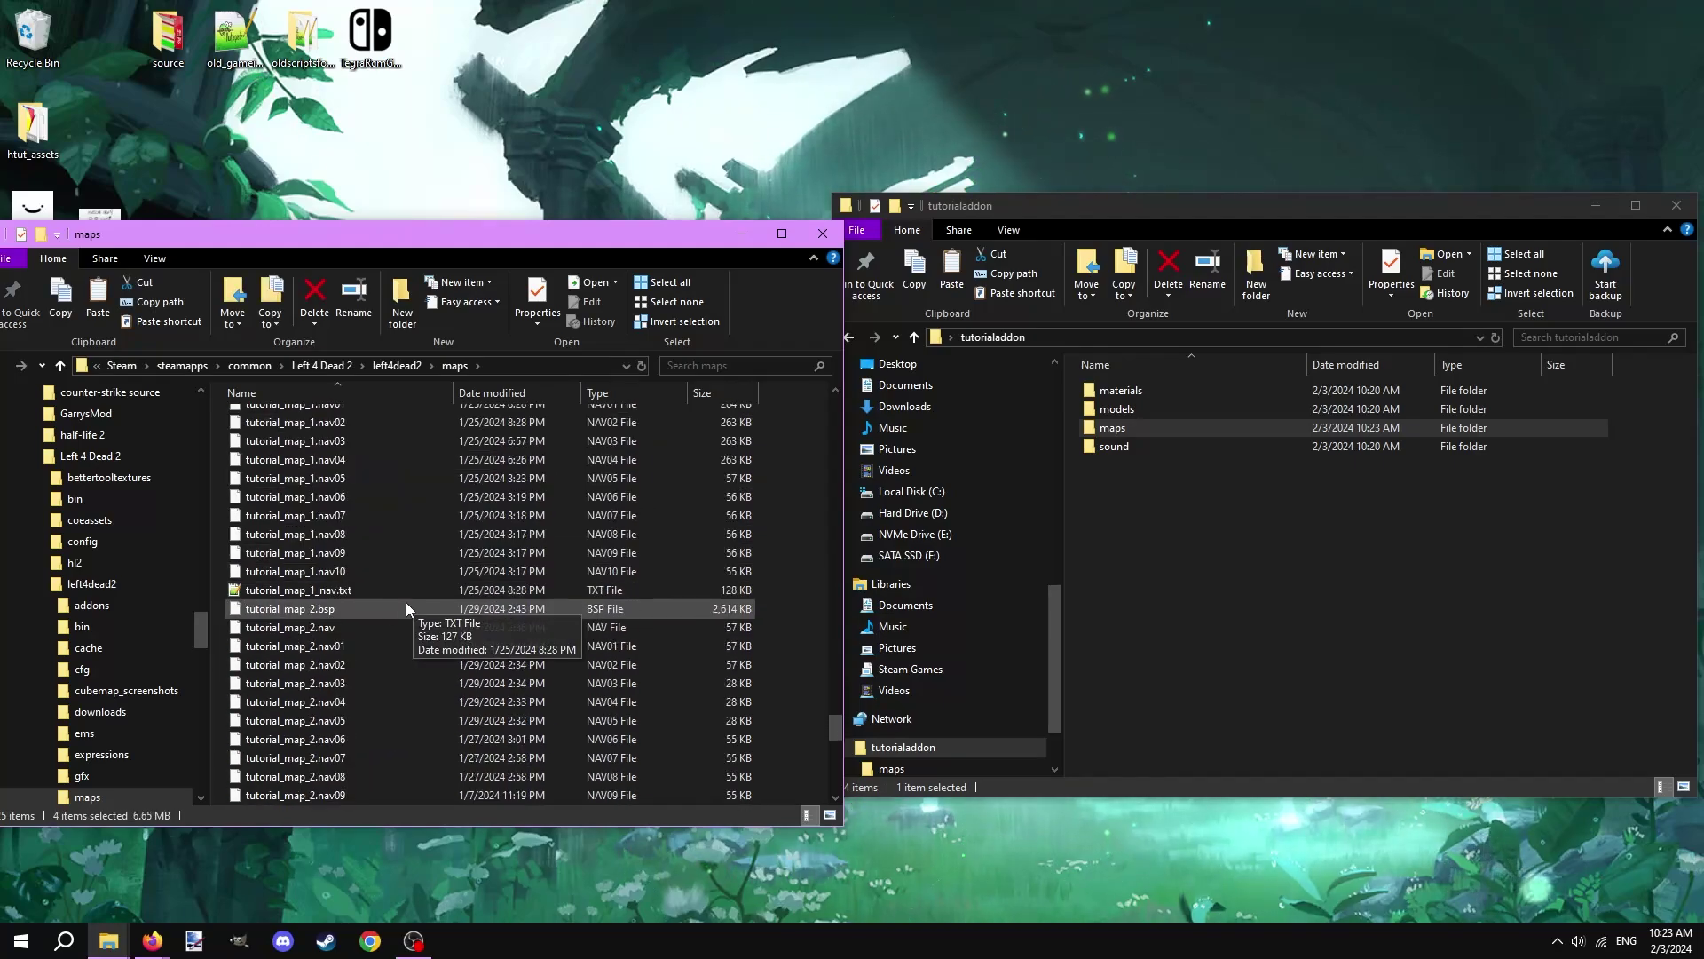
pyautogui.keyDown('ctrl'); pyautogui.click(344, 609); pyautogui.keyUp('ctrl')
pyautogui.keyDown('ctrl'); pyautogui.click(339, 630); pyautogui.keyUp('ctrl')
pyautogui.rightClick(339, 632)
pyautogui.click(171, 514)
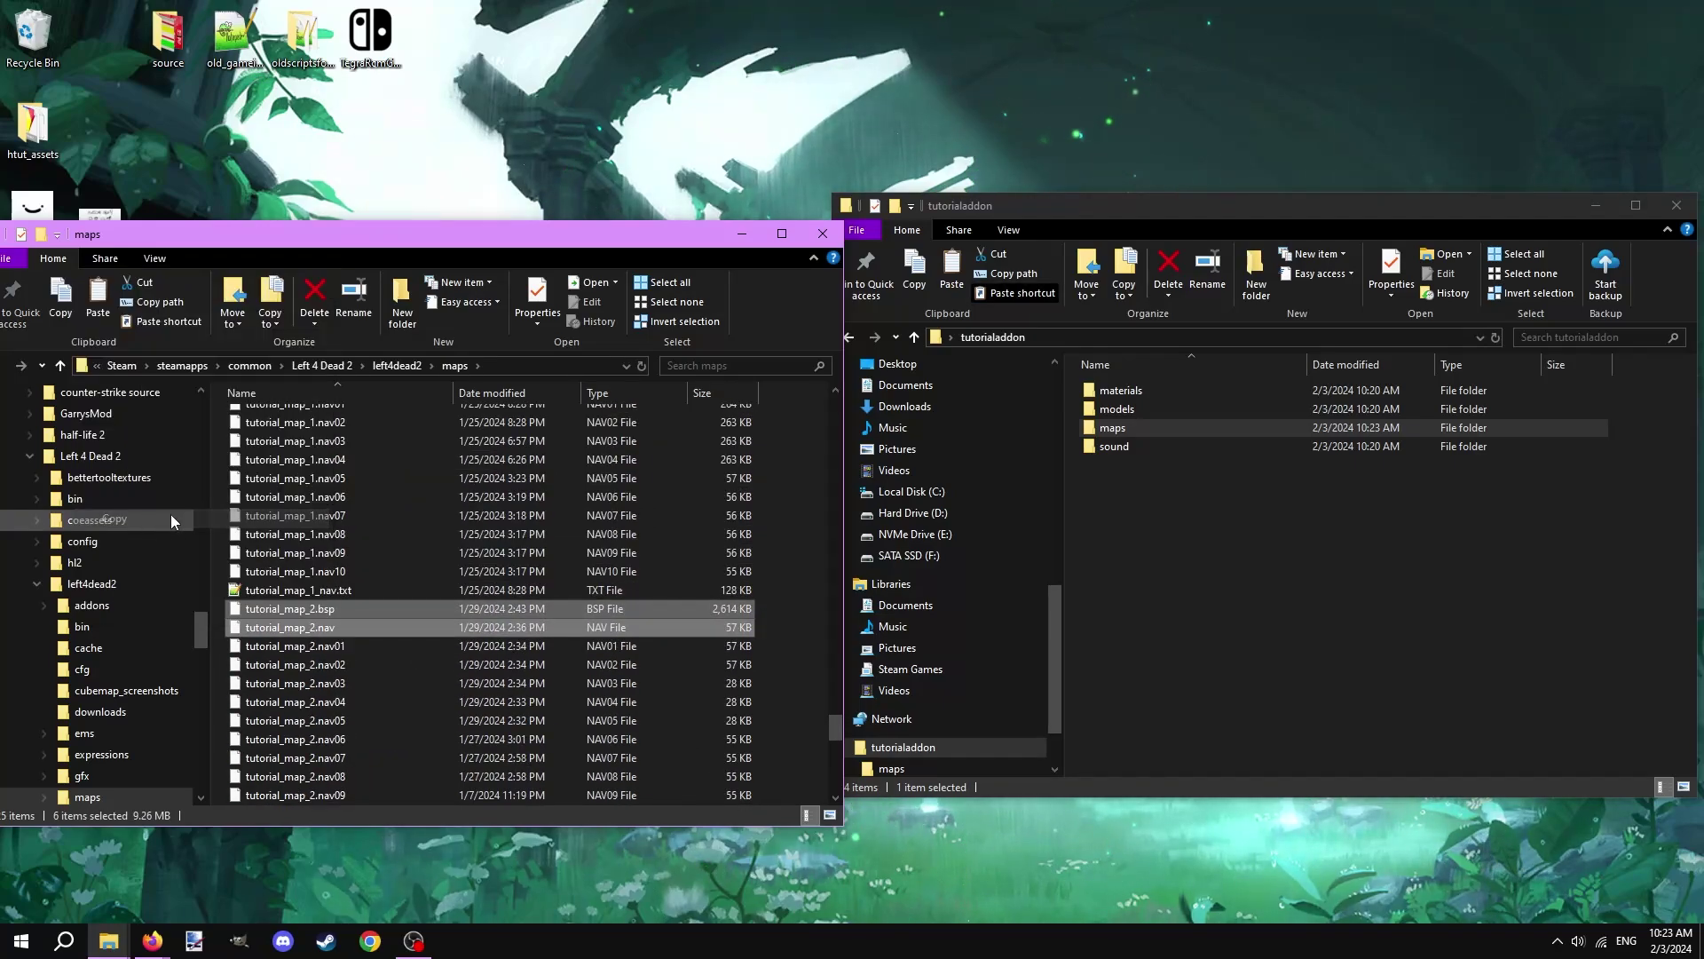
# Paste the six map files into tutorialaddon's maps folder.
pyautogui.doubleClick(1168, 430)
pyautogui.rightClick(1154, 428)
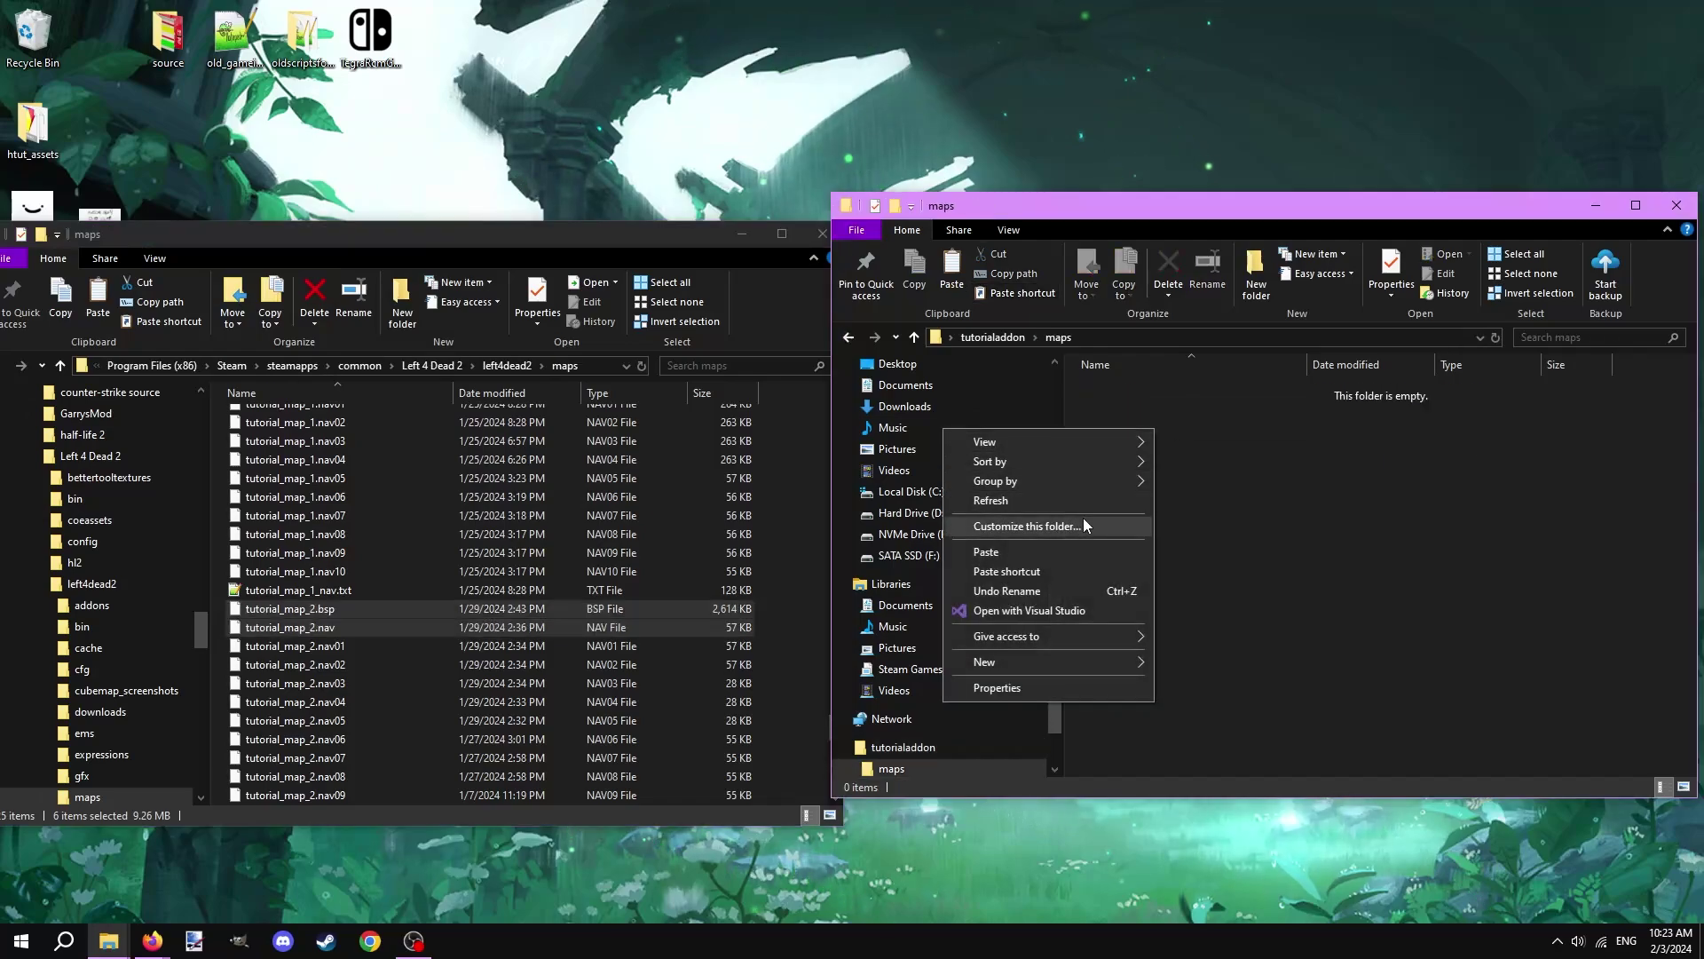
pyautogui.click(986, 551)
pyautogui.click(1335, 650)
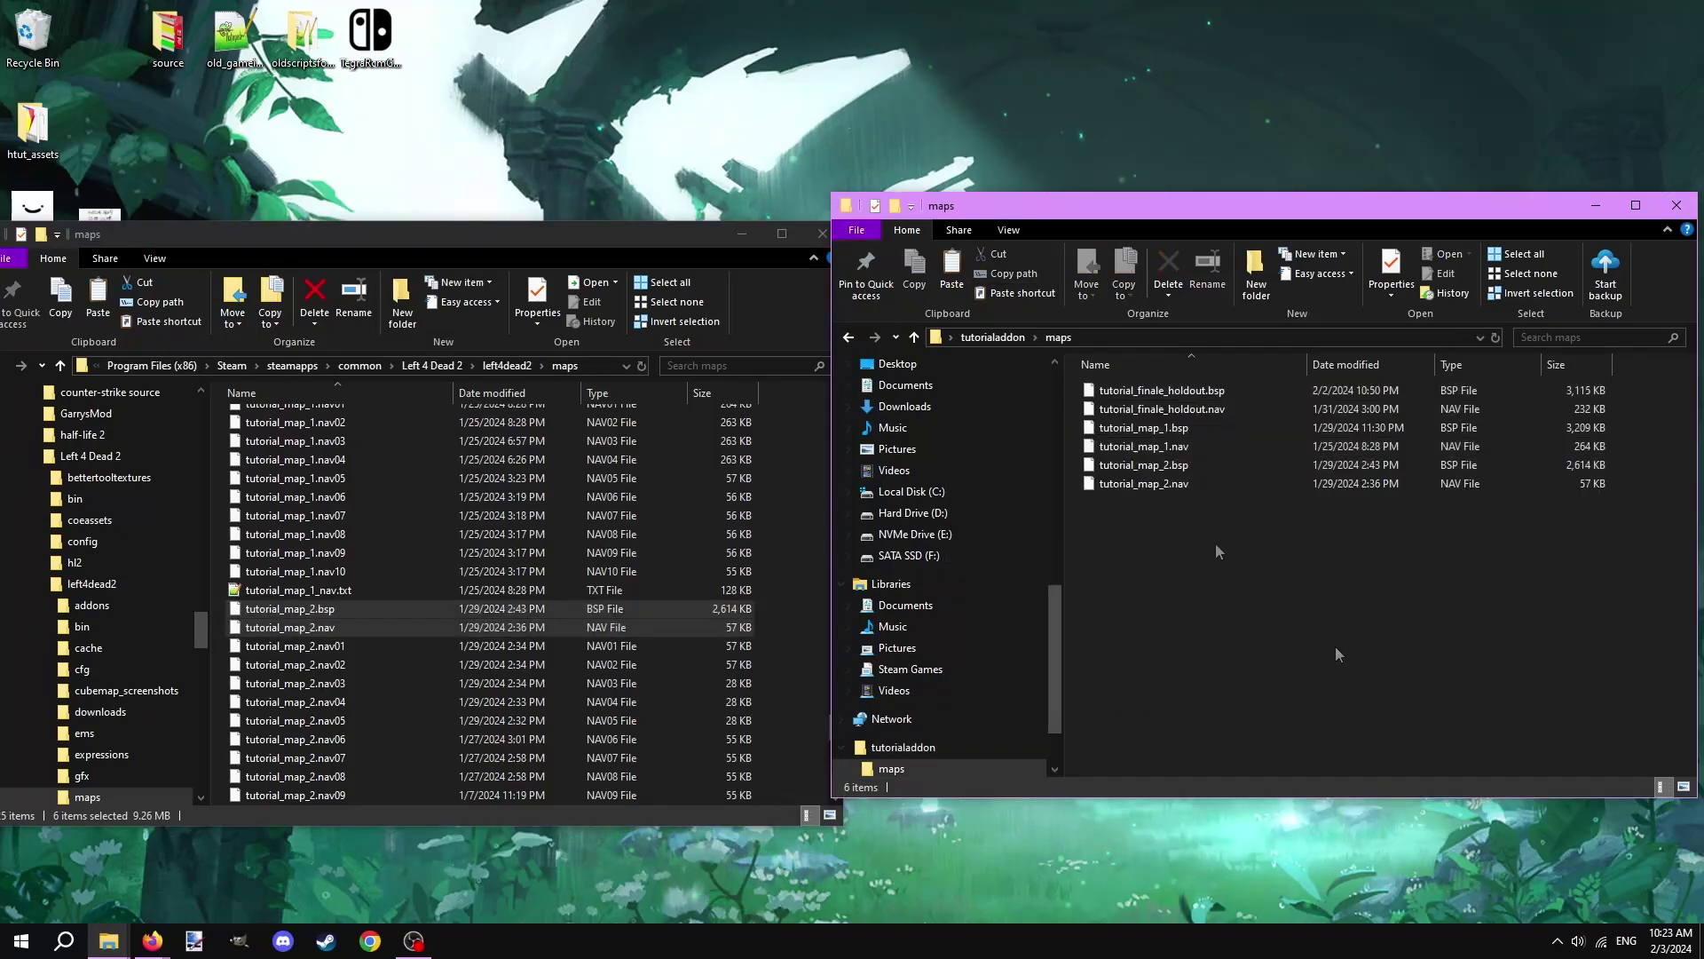
# Create an inactive folder in left4dead2\missions, move tutorialmission.txt into it, and open it.
pyautogui.click(462, 237)
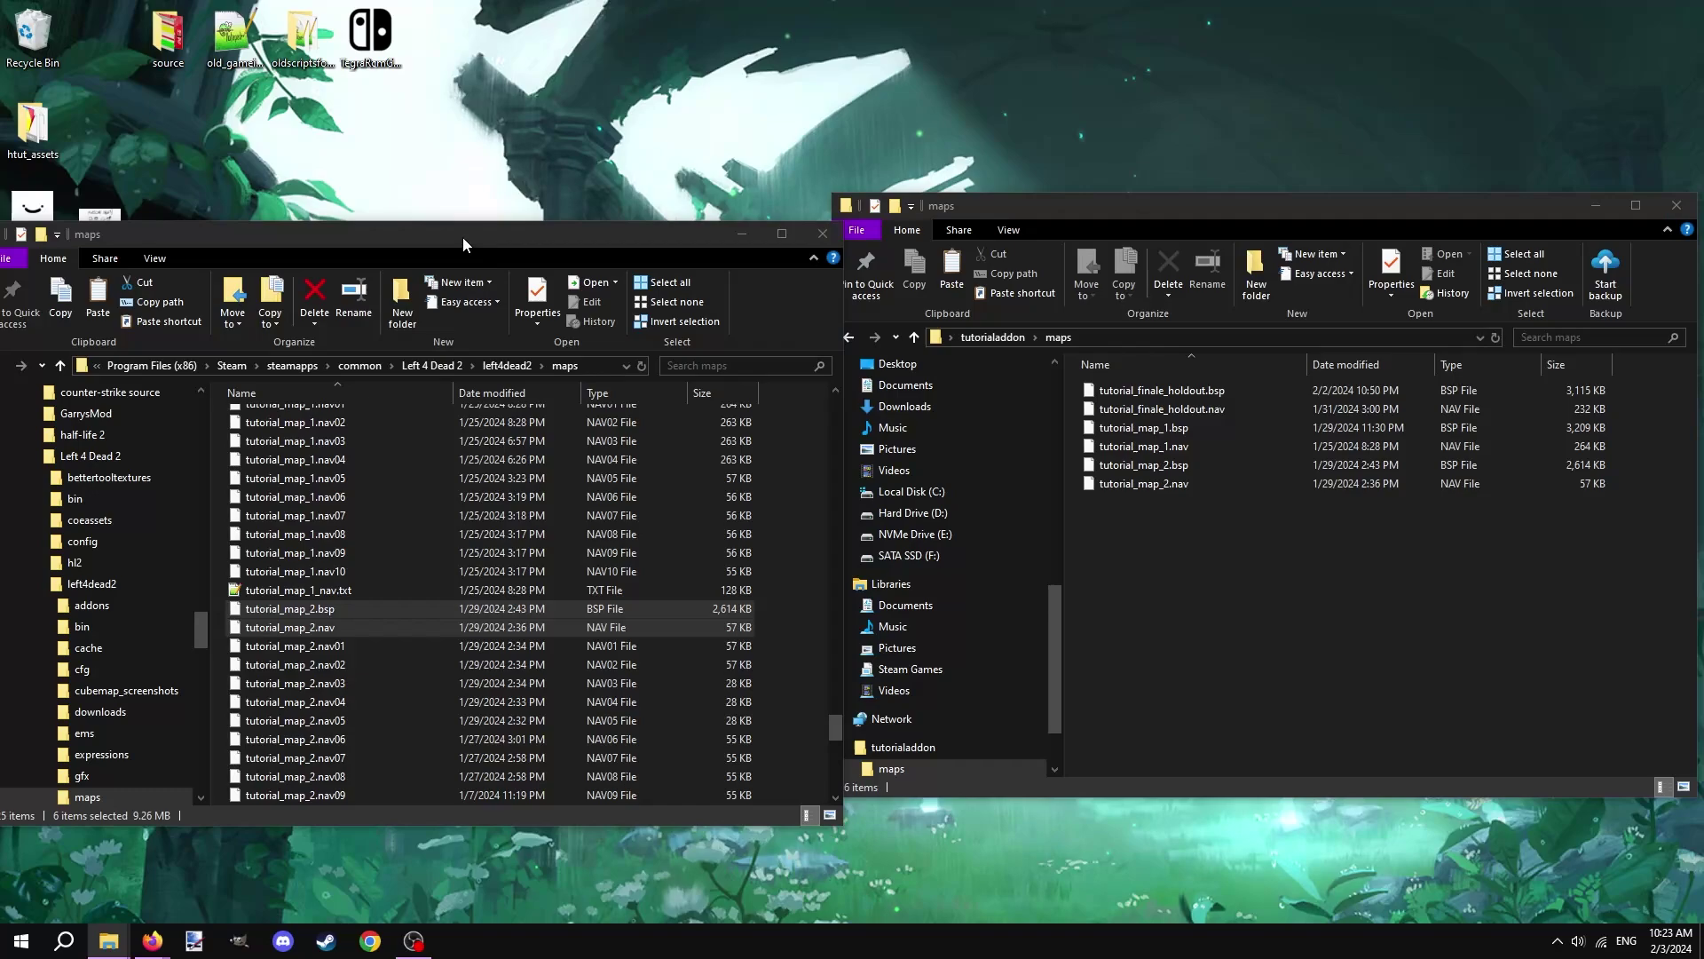
pyautogui.click(504, 365)
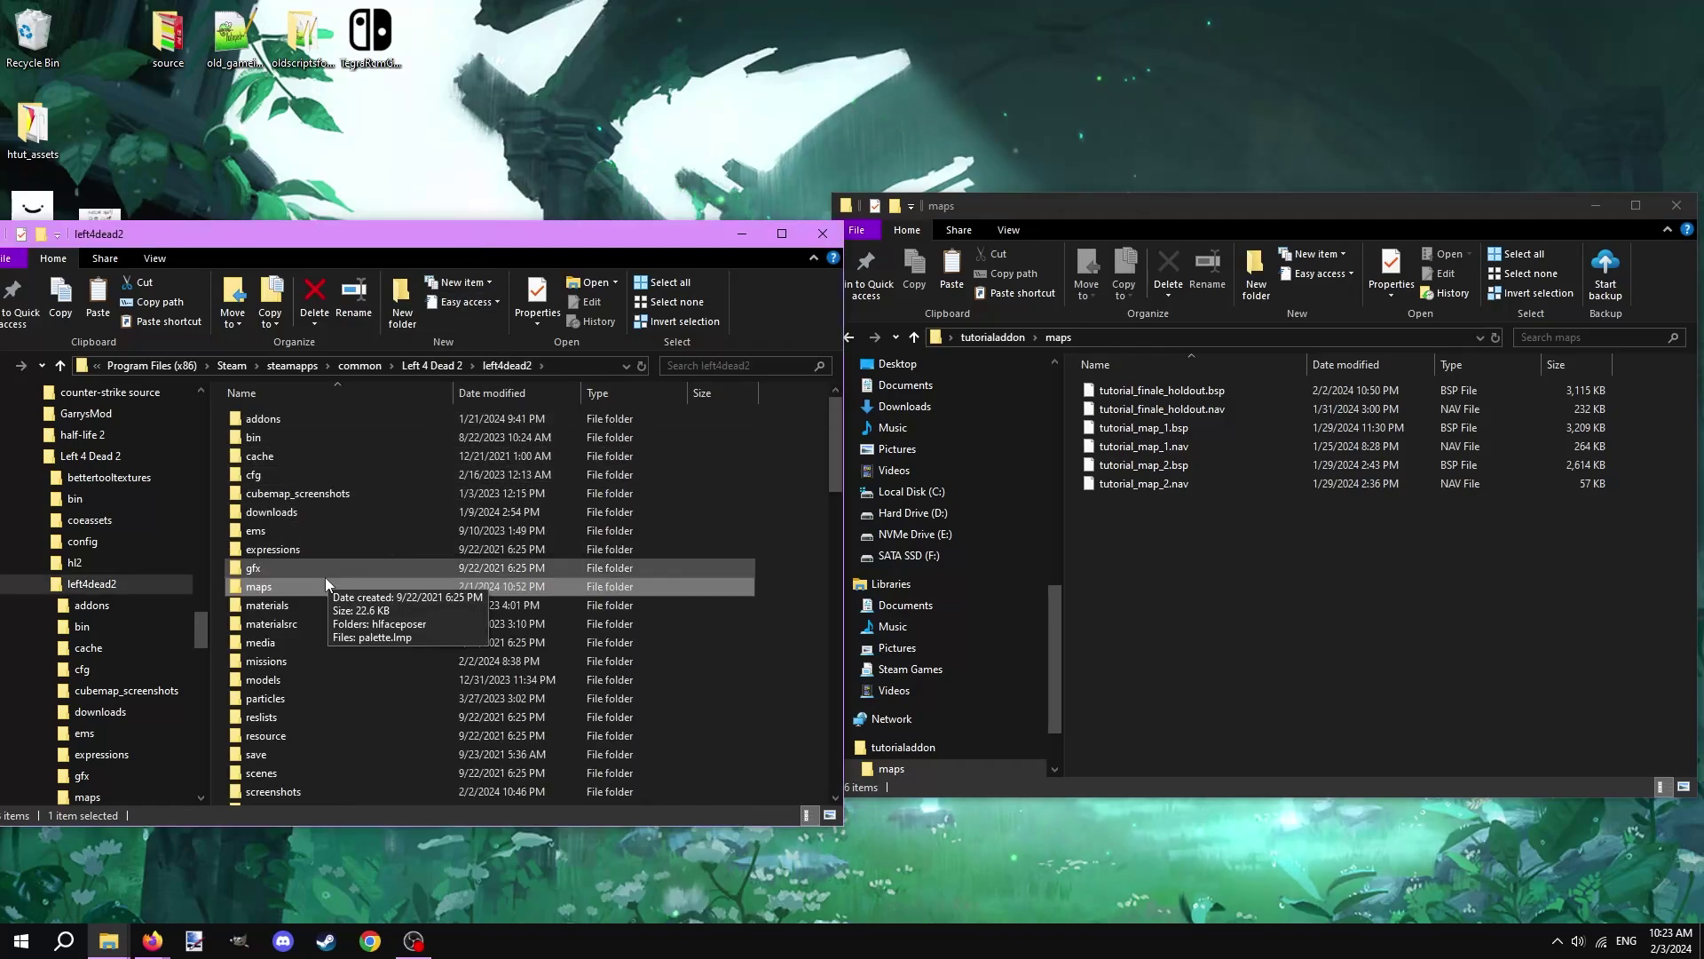
pyautogui.doubleClick(280, 662)
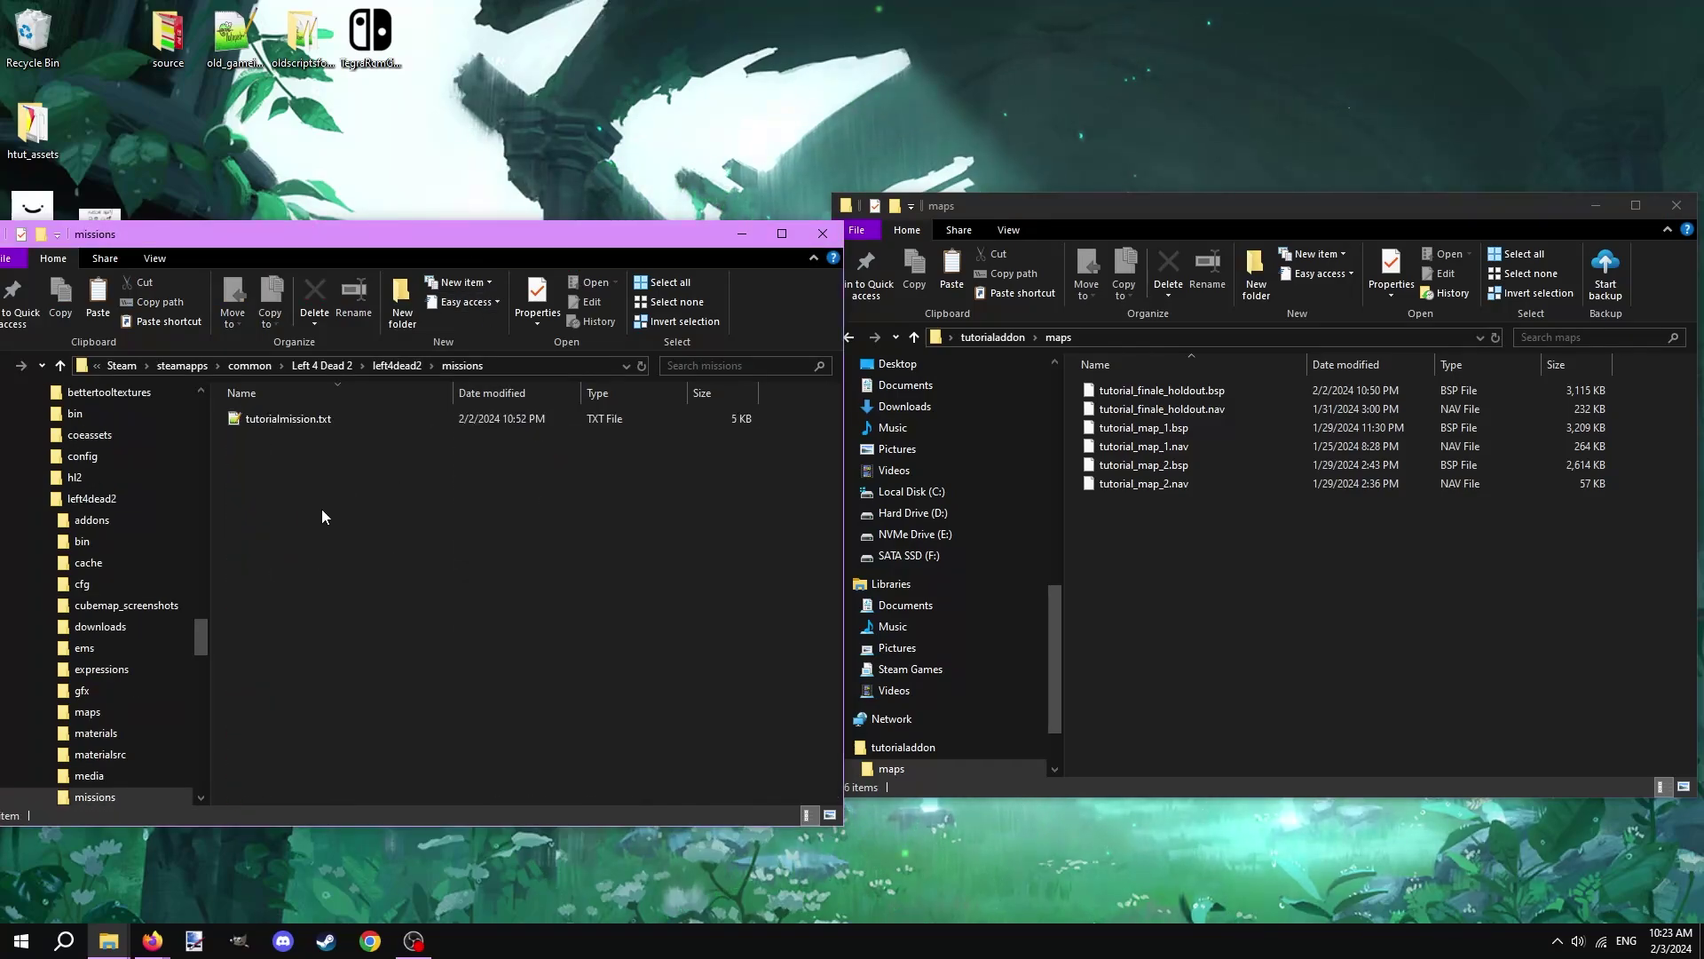
pyautogui.click(399, 305)
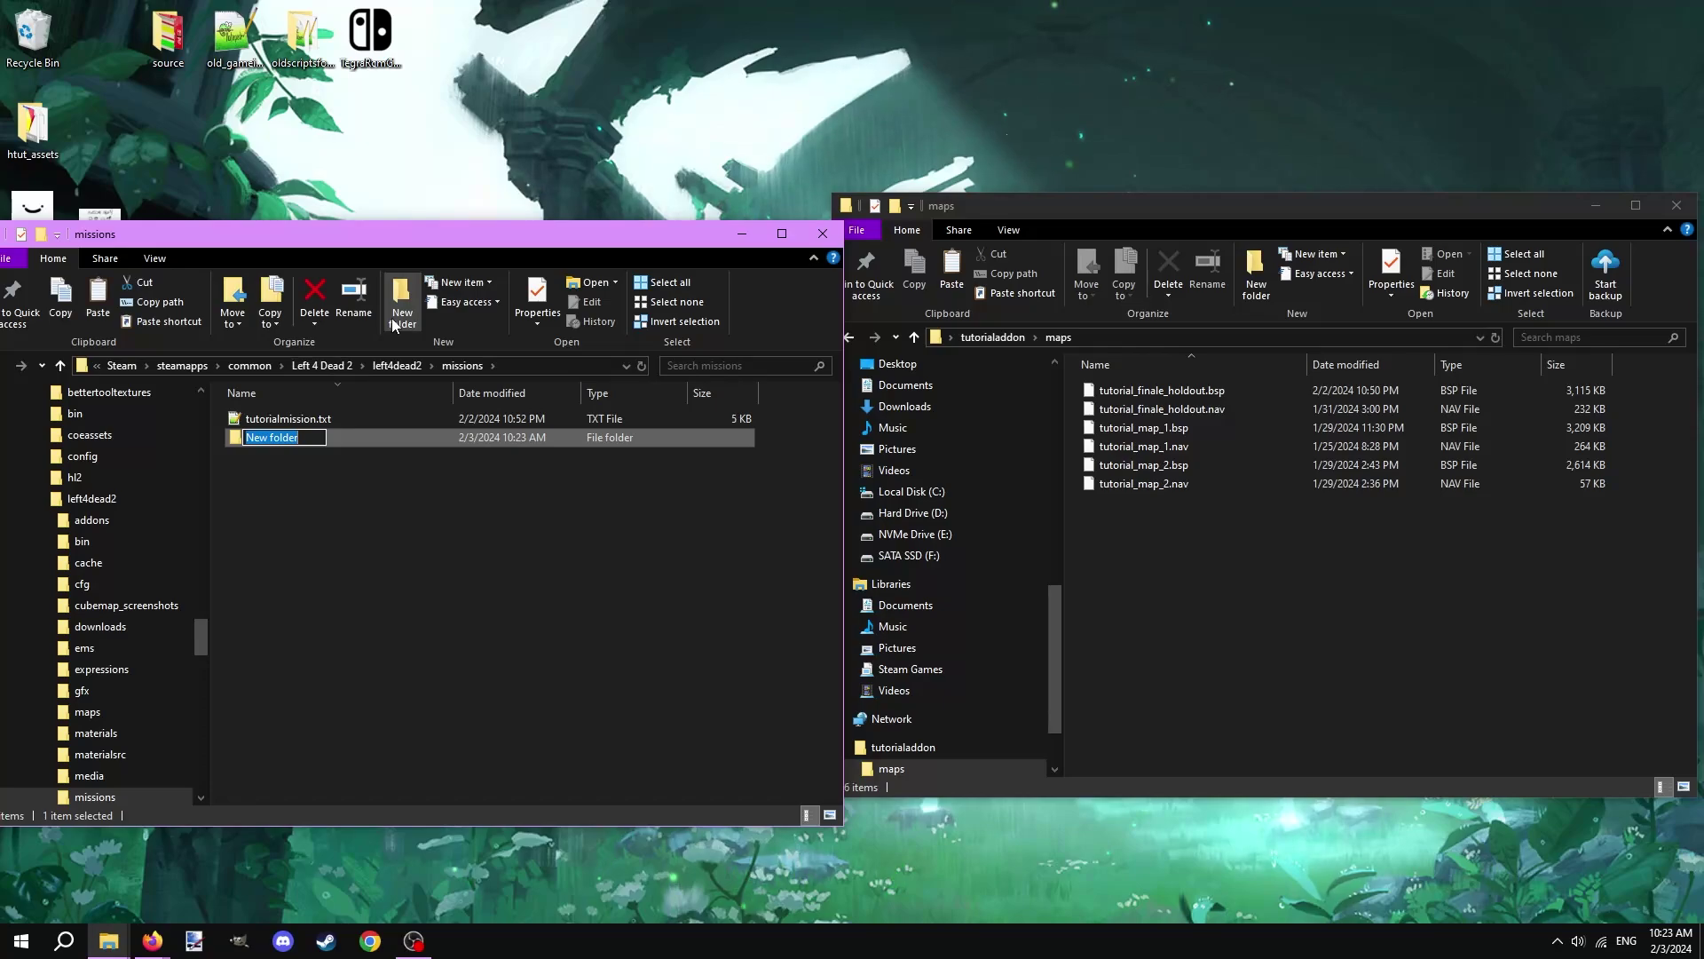
pyautogui.press('Return')
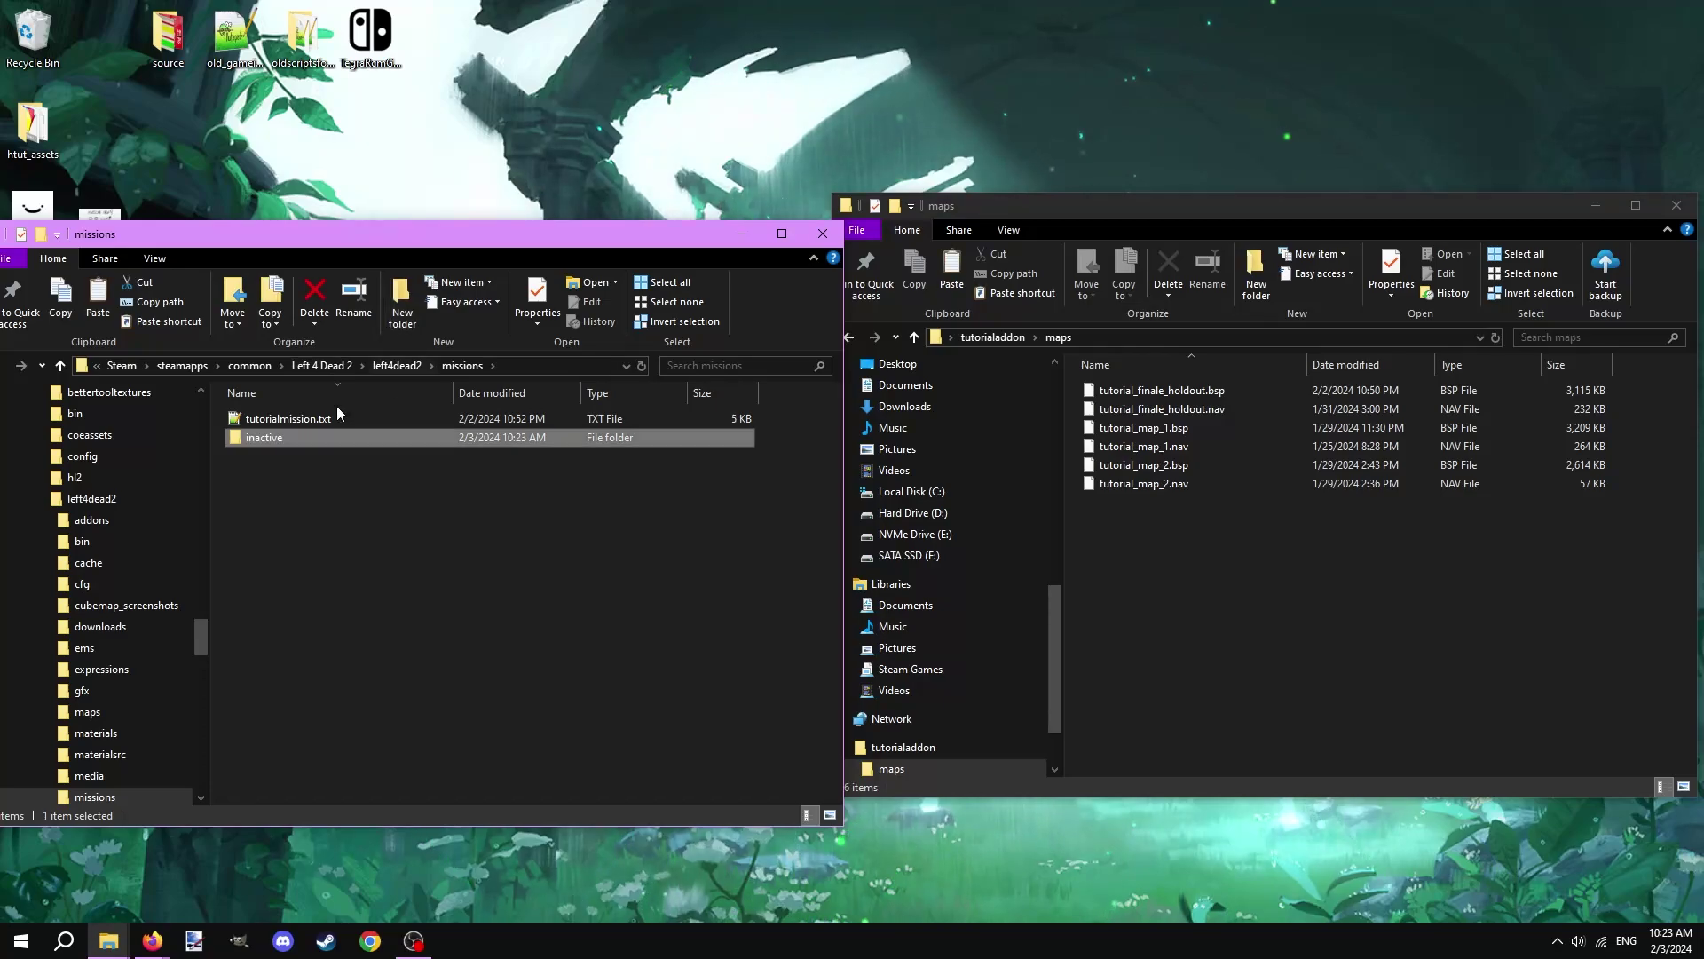
pyautogui.moveTo(304, 419); pyautogui.dragTo(277, 434)
pyautogui.doubleClick(276, 428)
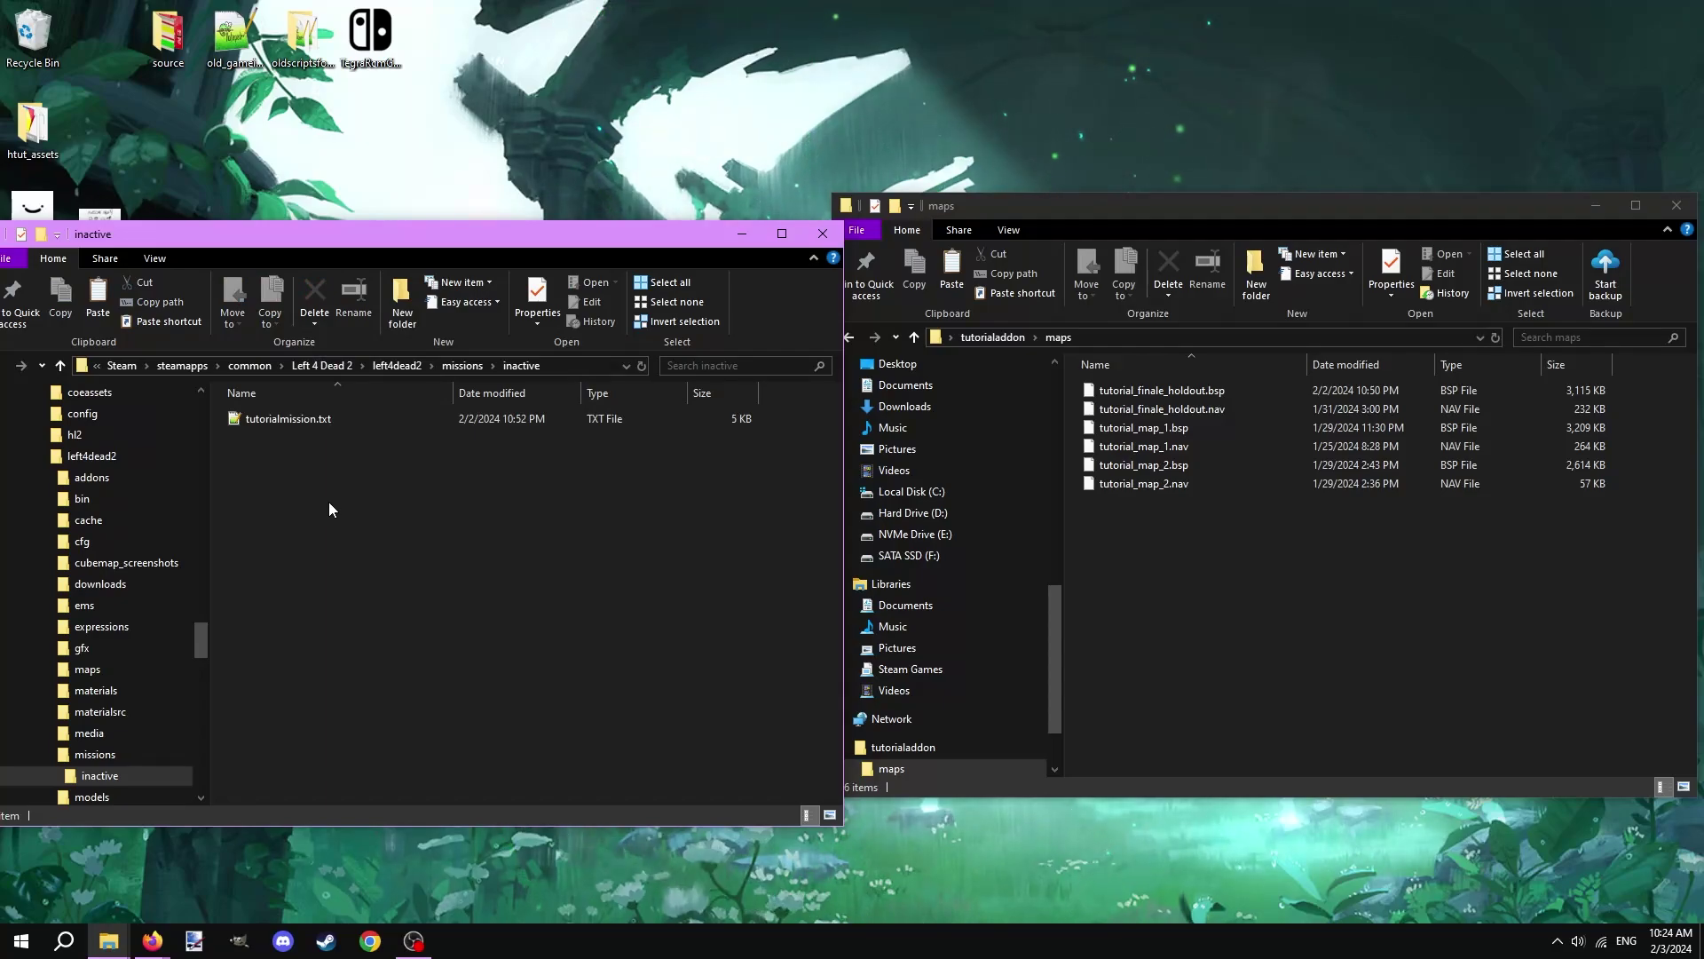
# Copy tutorialmission.txt into a new missions folder inside tutorialaddon.
pyautogui.rightClick(280, 422)
pyautogui.click(82, 761)
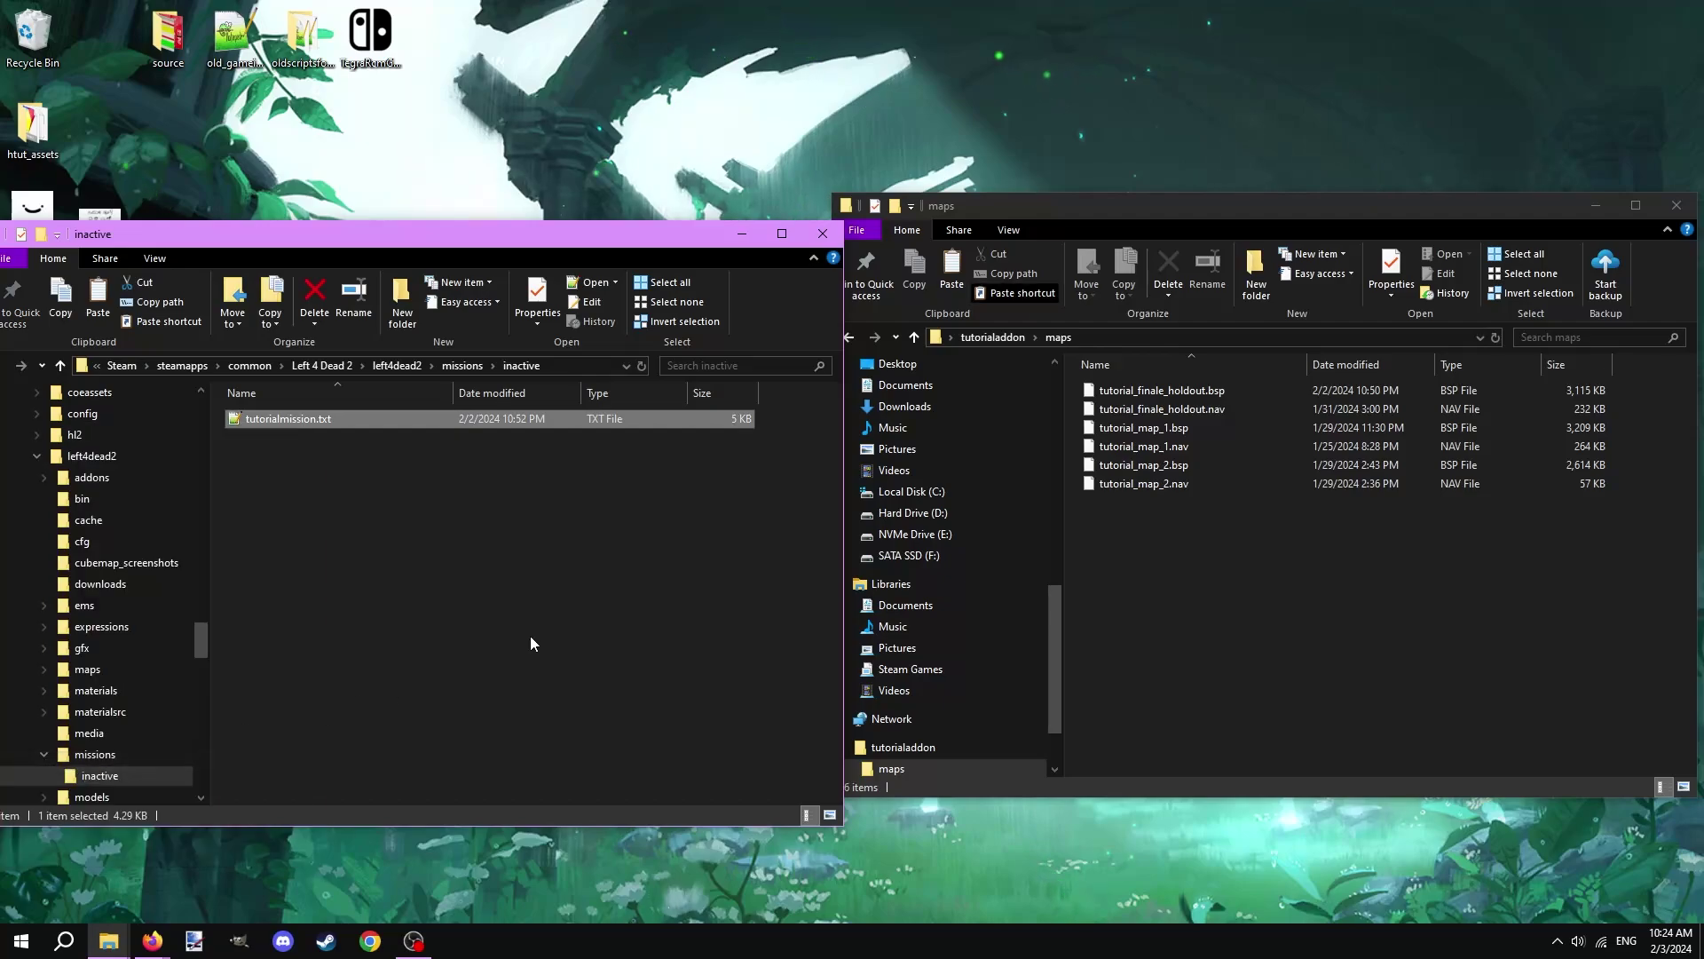
pyautogui.click(993, 338)
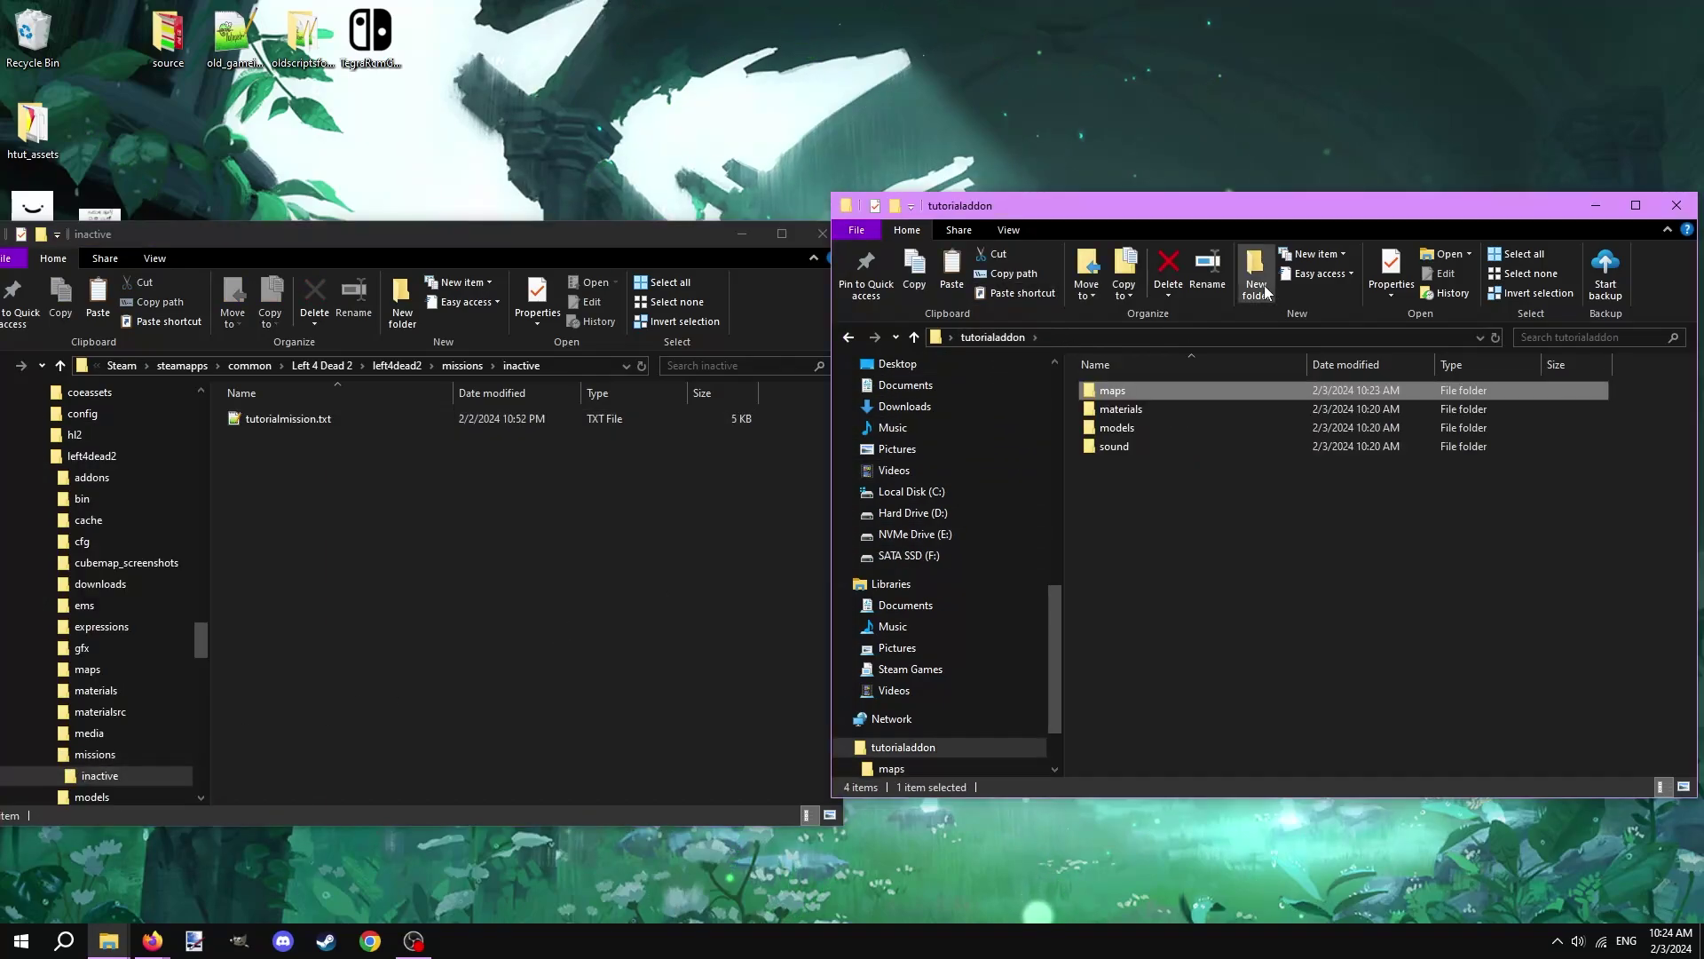
pyautogui.click(1256, 280)
pyautogui.write('mission')
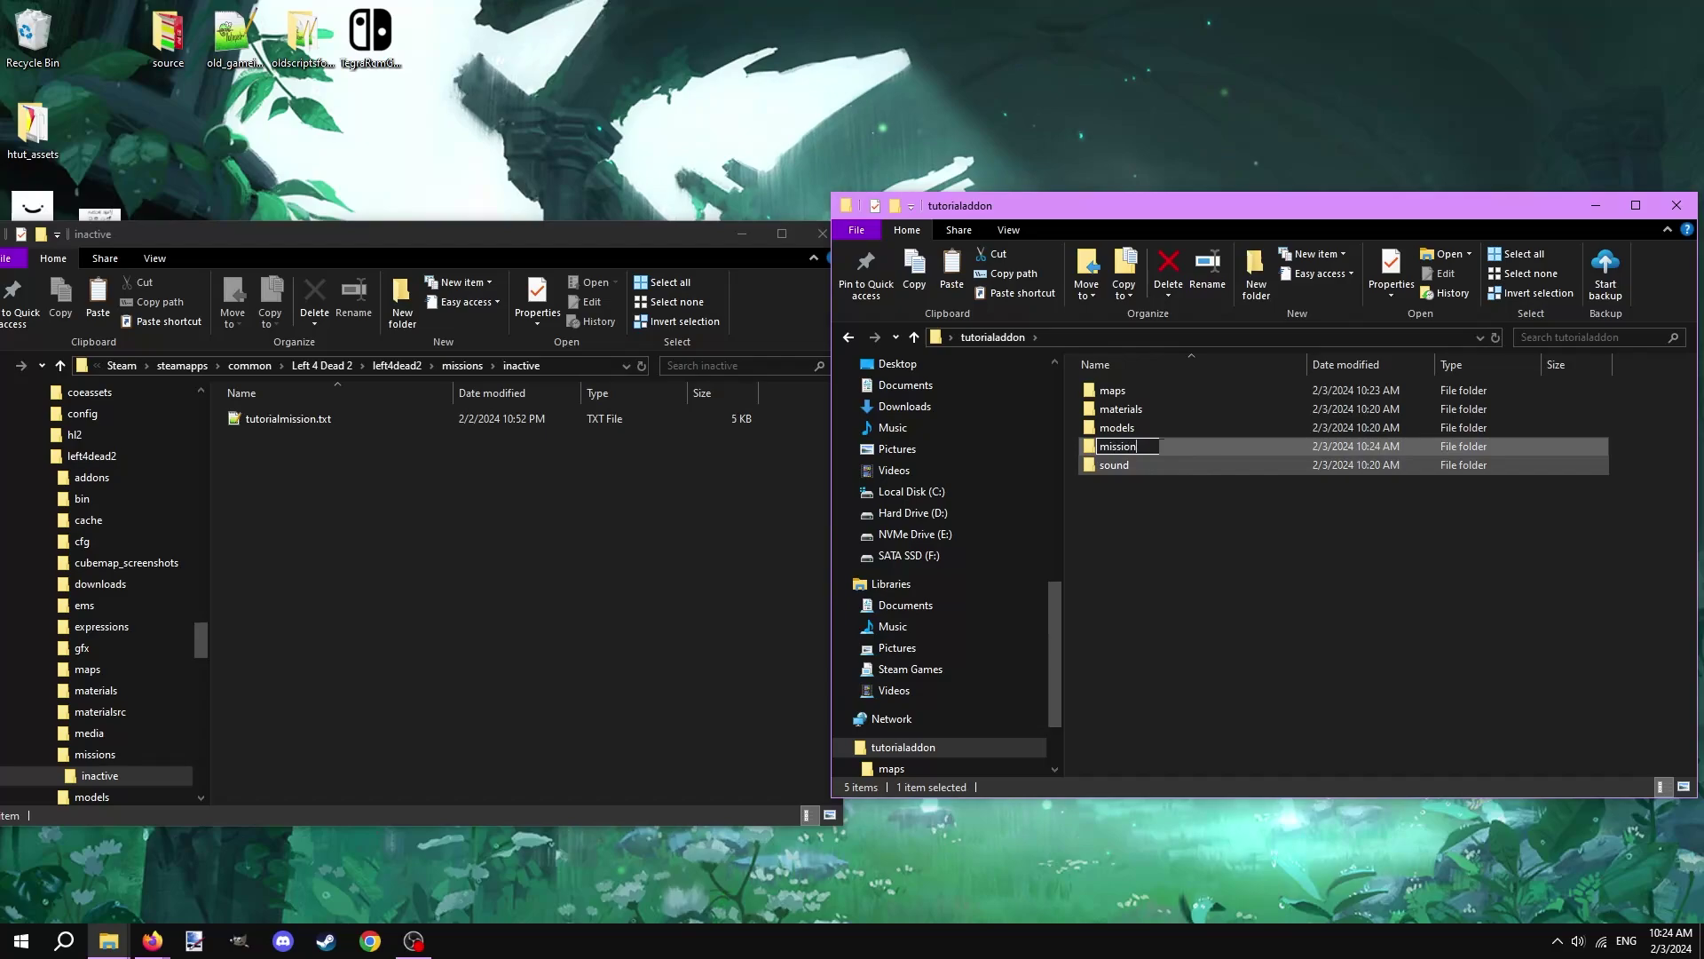
pyautogui.write('s')
pyautogui.press('Return')
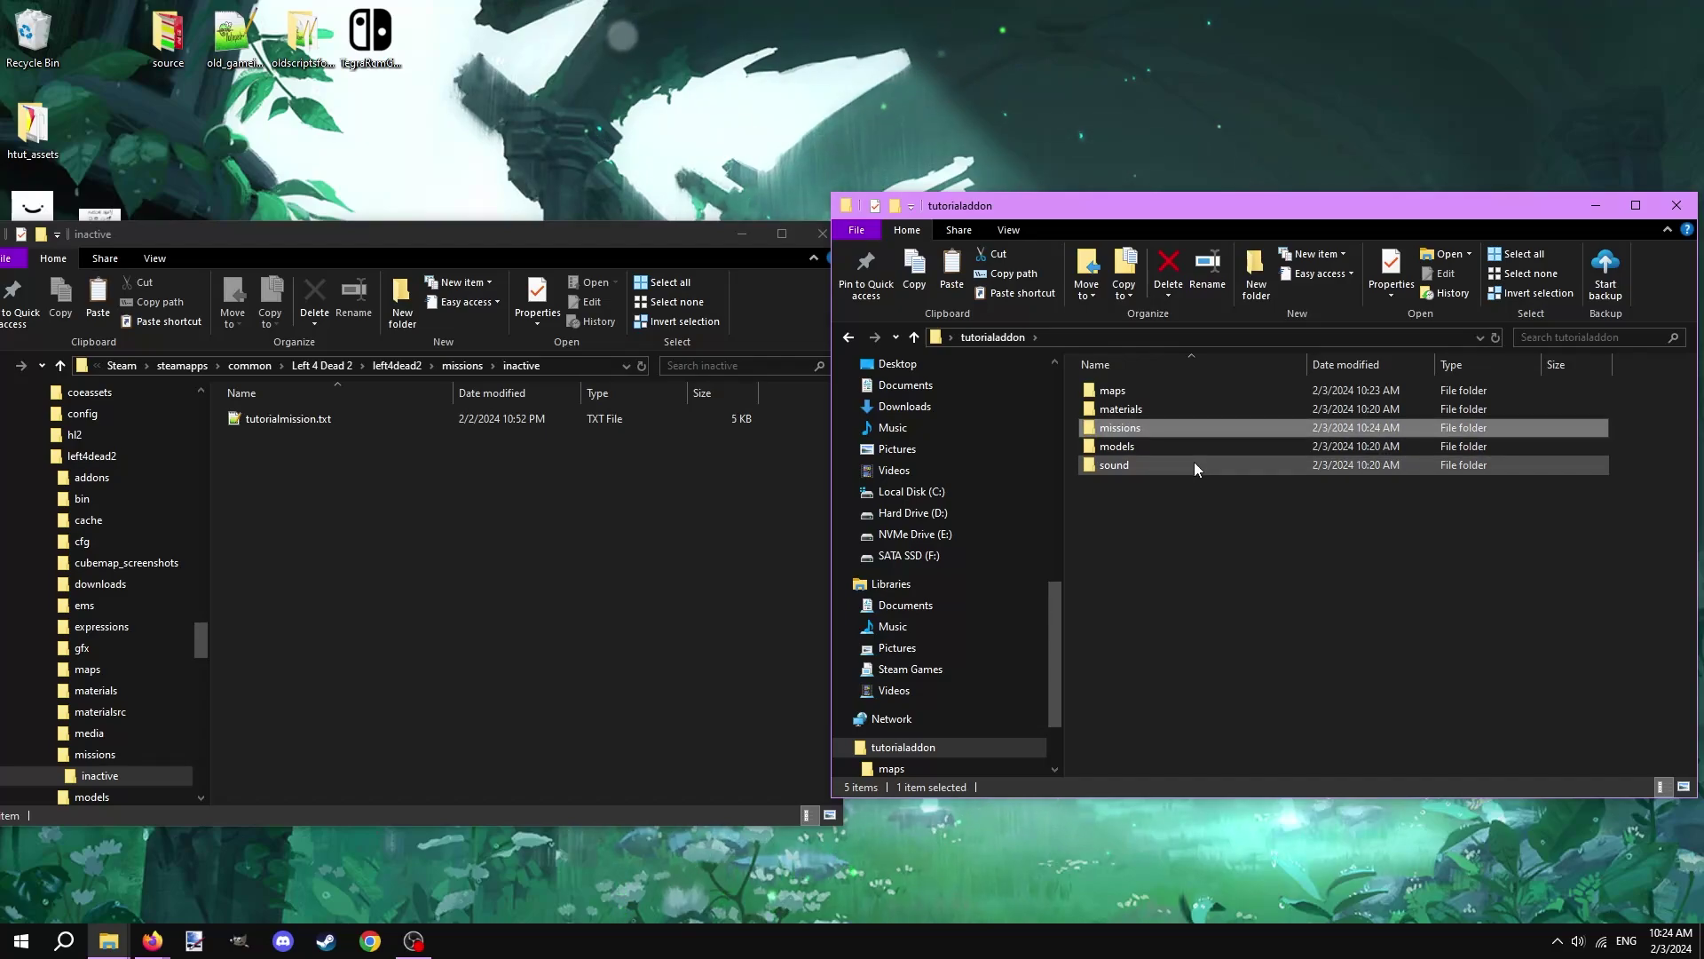
pyautogui.doubleClick(1163, 426)
pyautogui.rightClick(1156, 451)
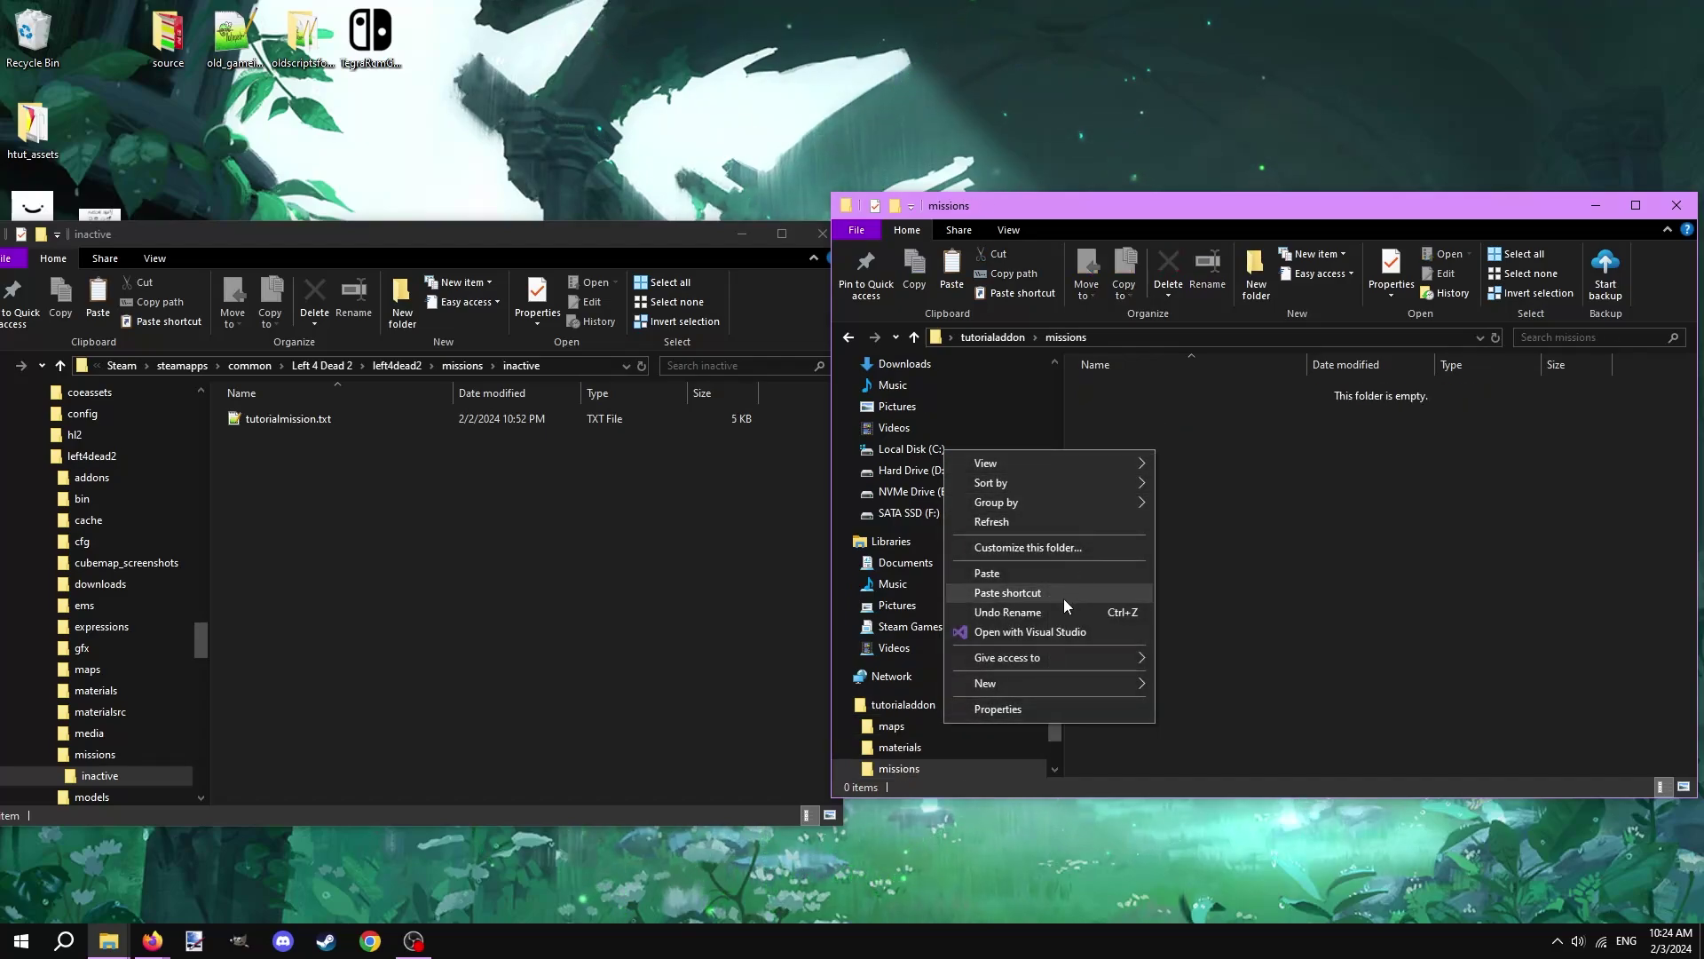
pyautogui.click(1036, 573)
pyautogui.click(1276, 581)
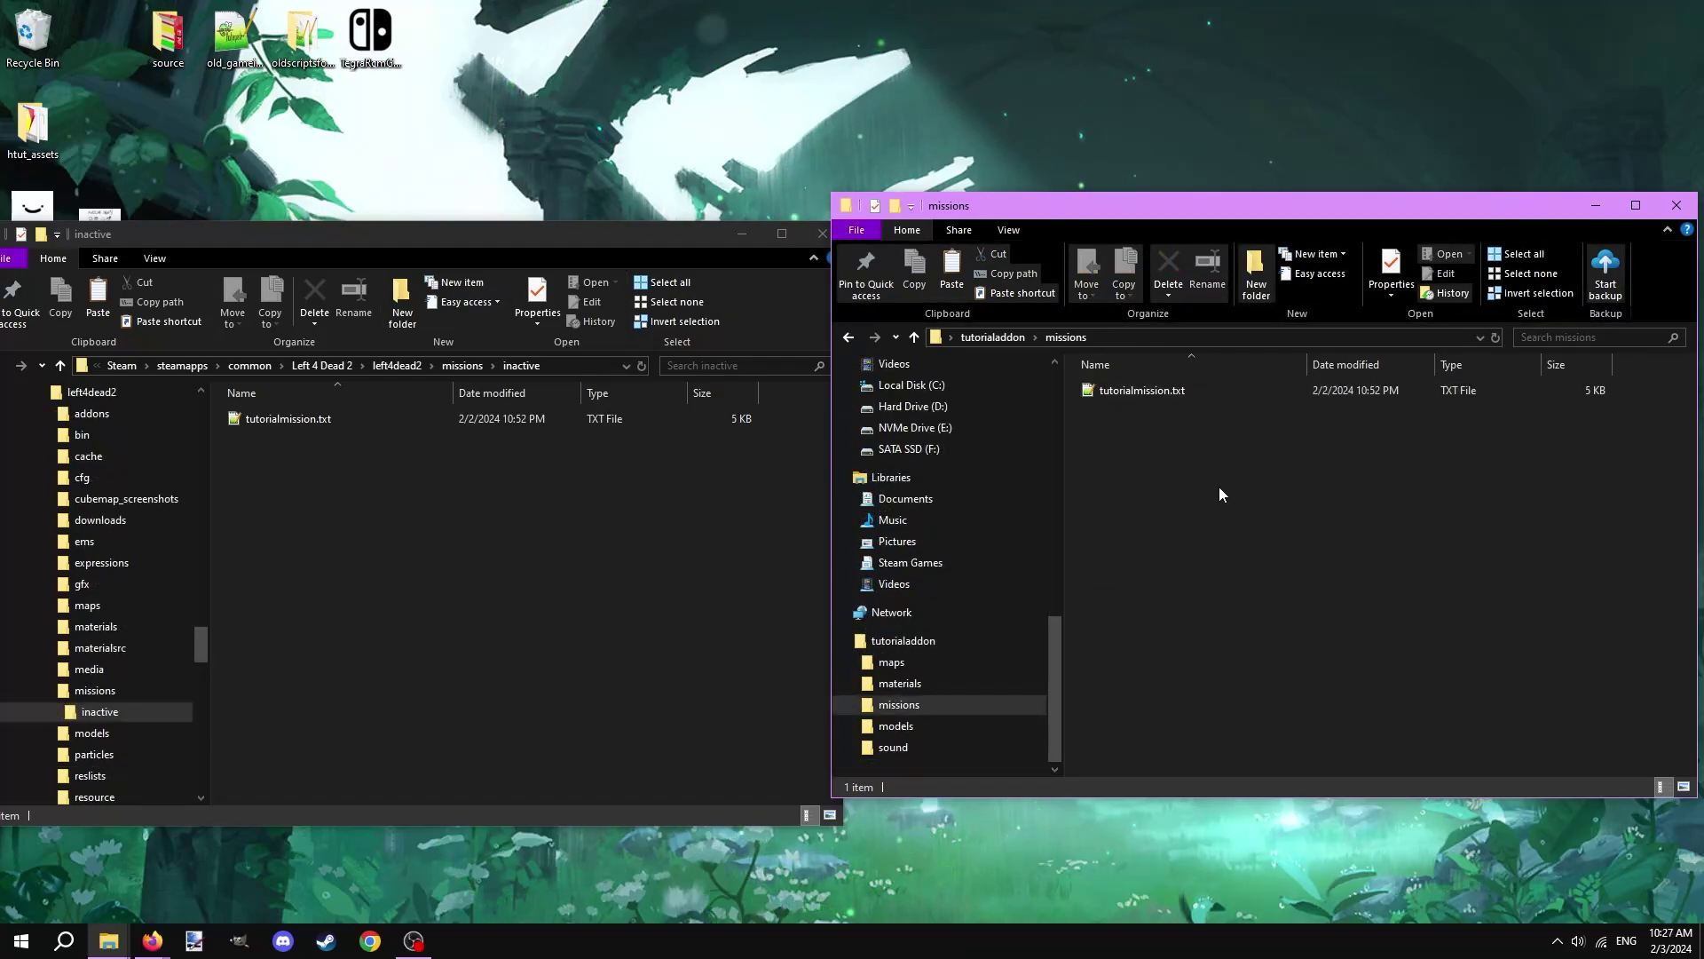
# Create a scripts folder in tutorialaddon containing an empty vscripts folder.
pyautogui.click(992, 338)
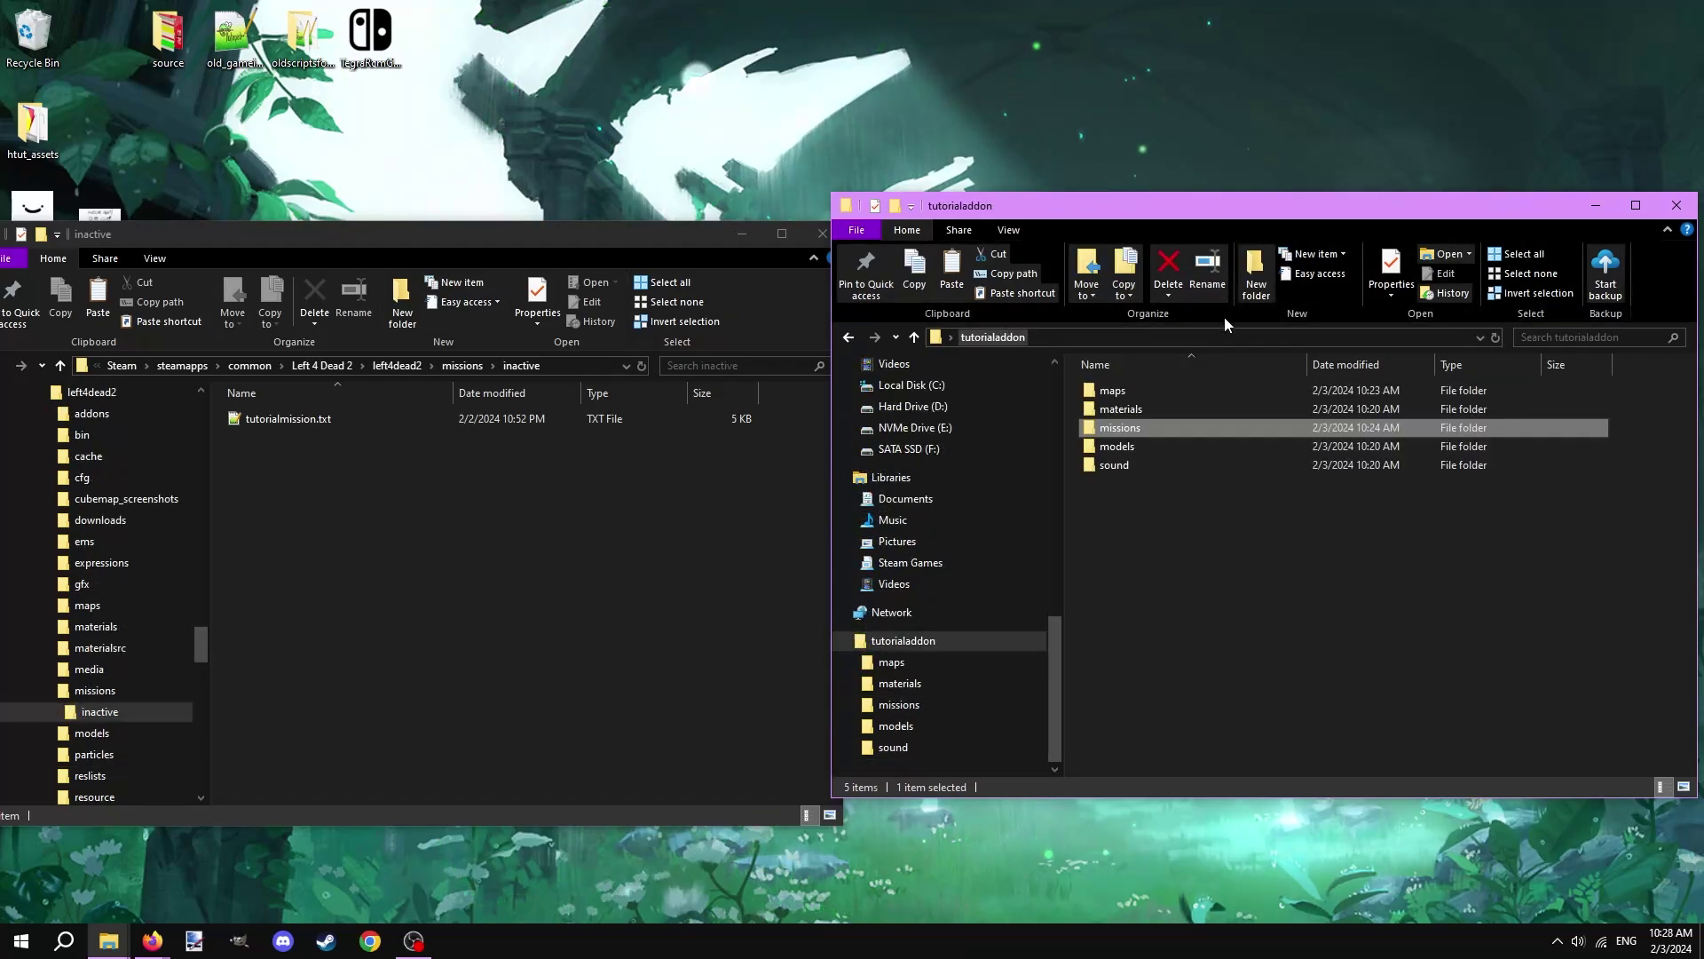
pyautogui.click(1265, 282)
pyautogui.write('scripts')
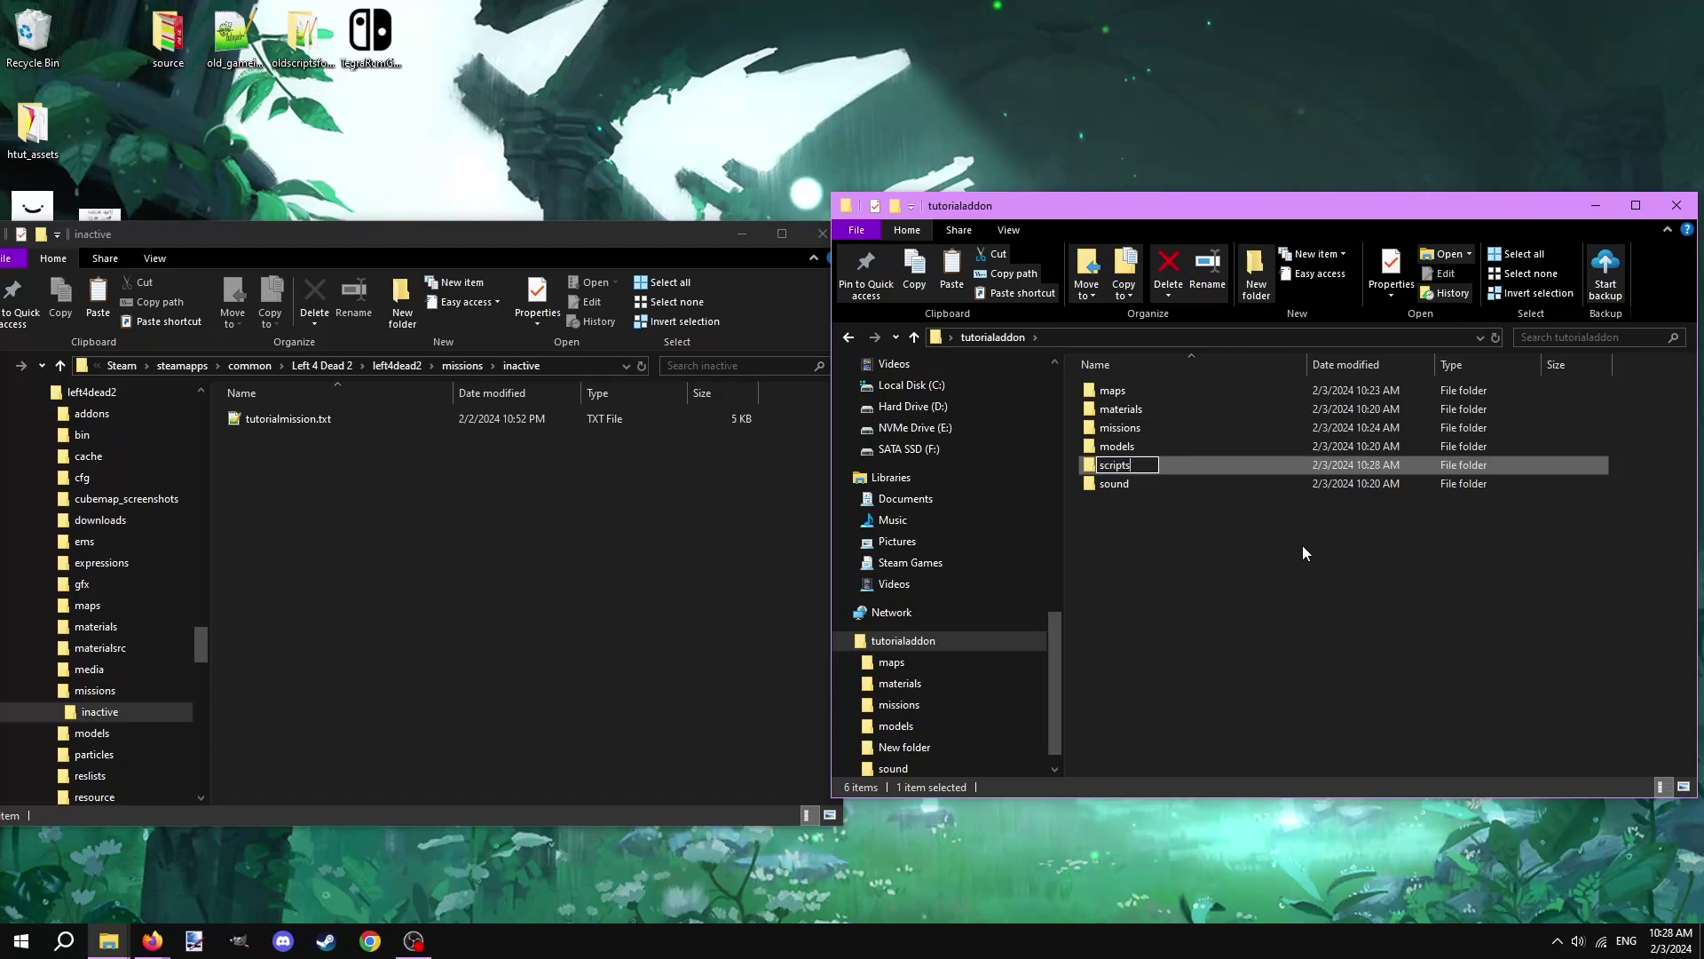
pyautogui.press('Return')
pyautogui.doubleClick(1275, 465)
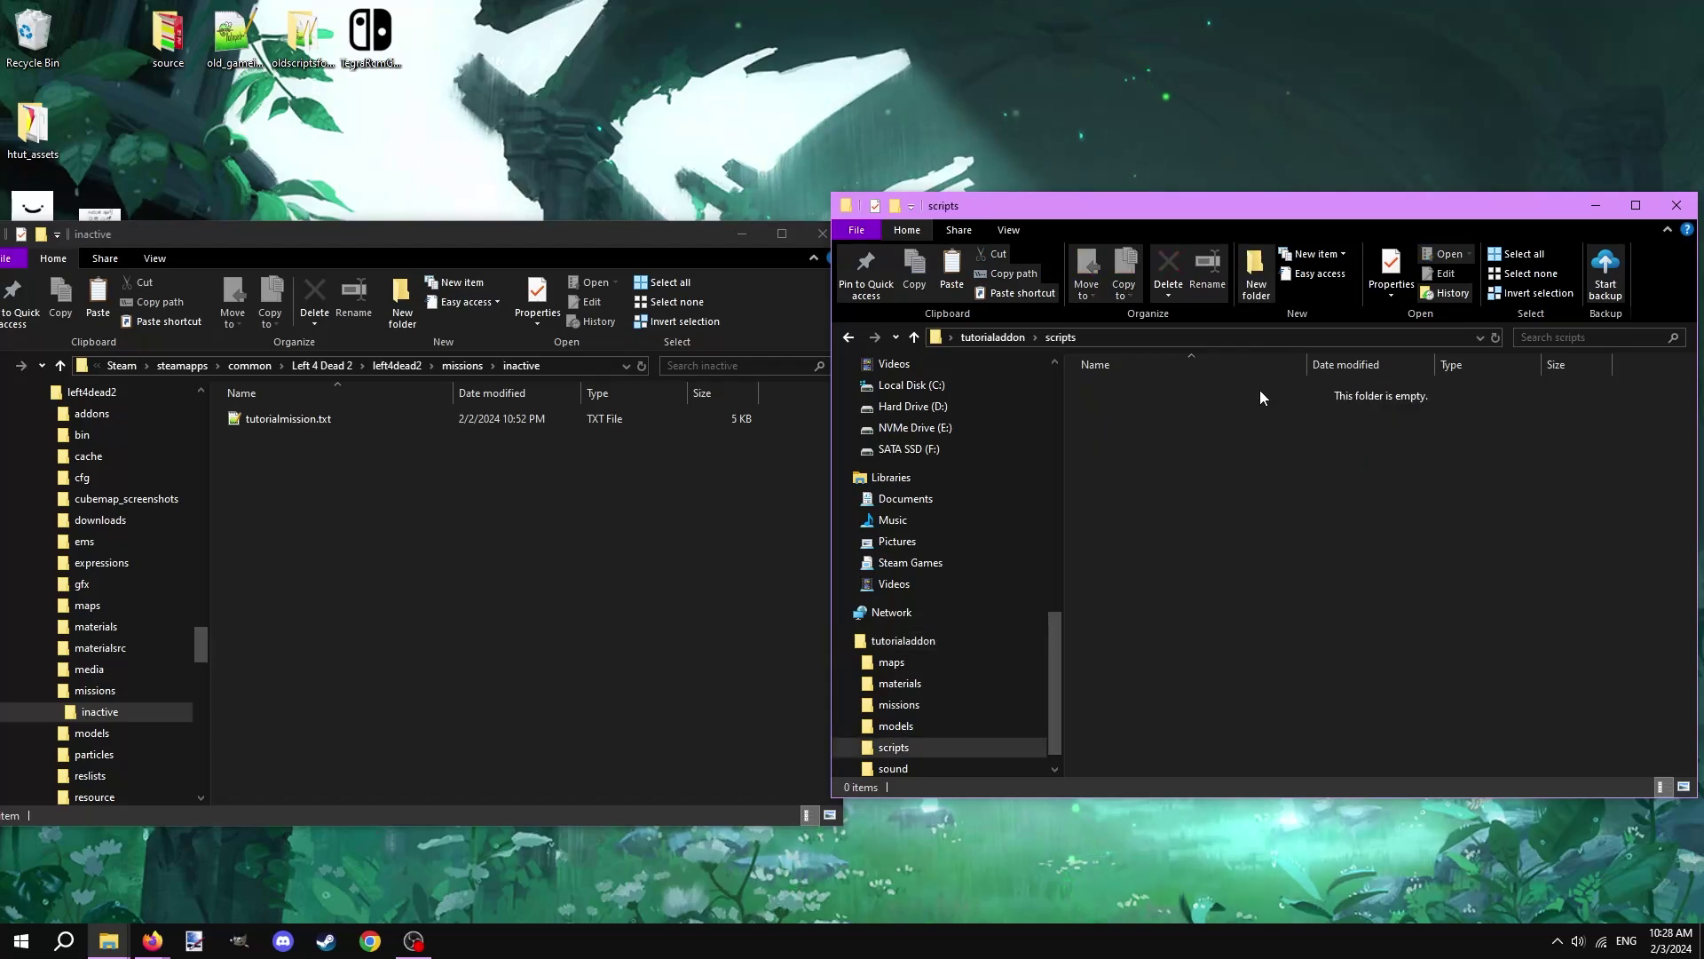
pyautogui.click(1256, 288)
pyautogui.write('vscripts')
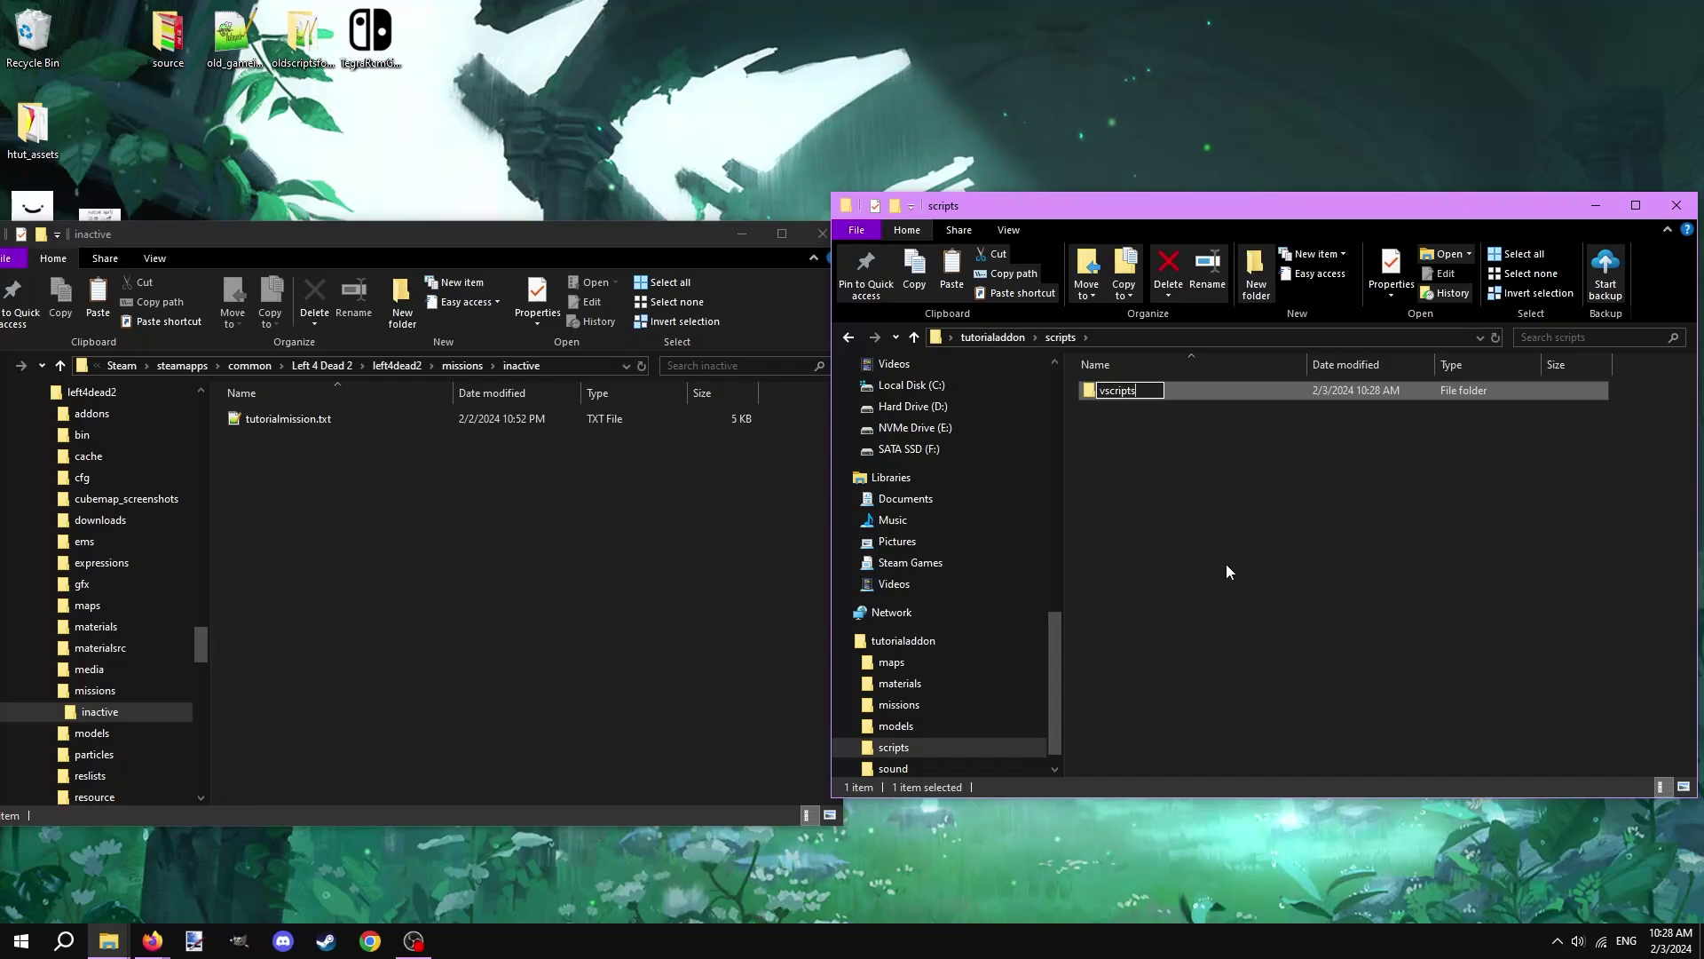
pyautogui.press('Return')
pyautogui.click(1227, 562)
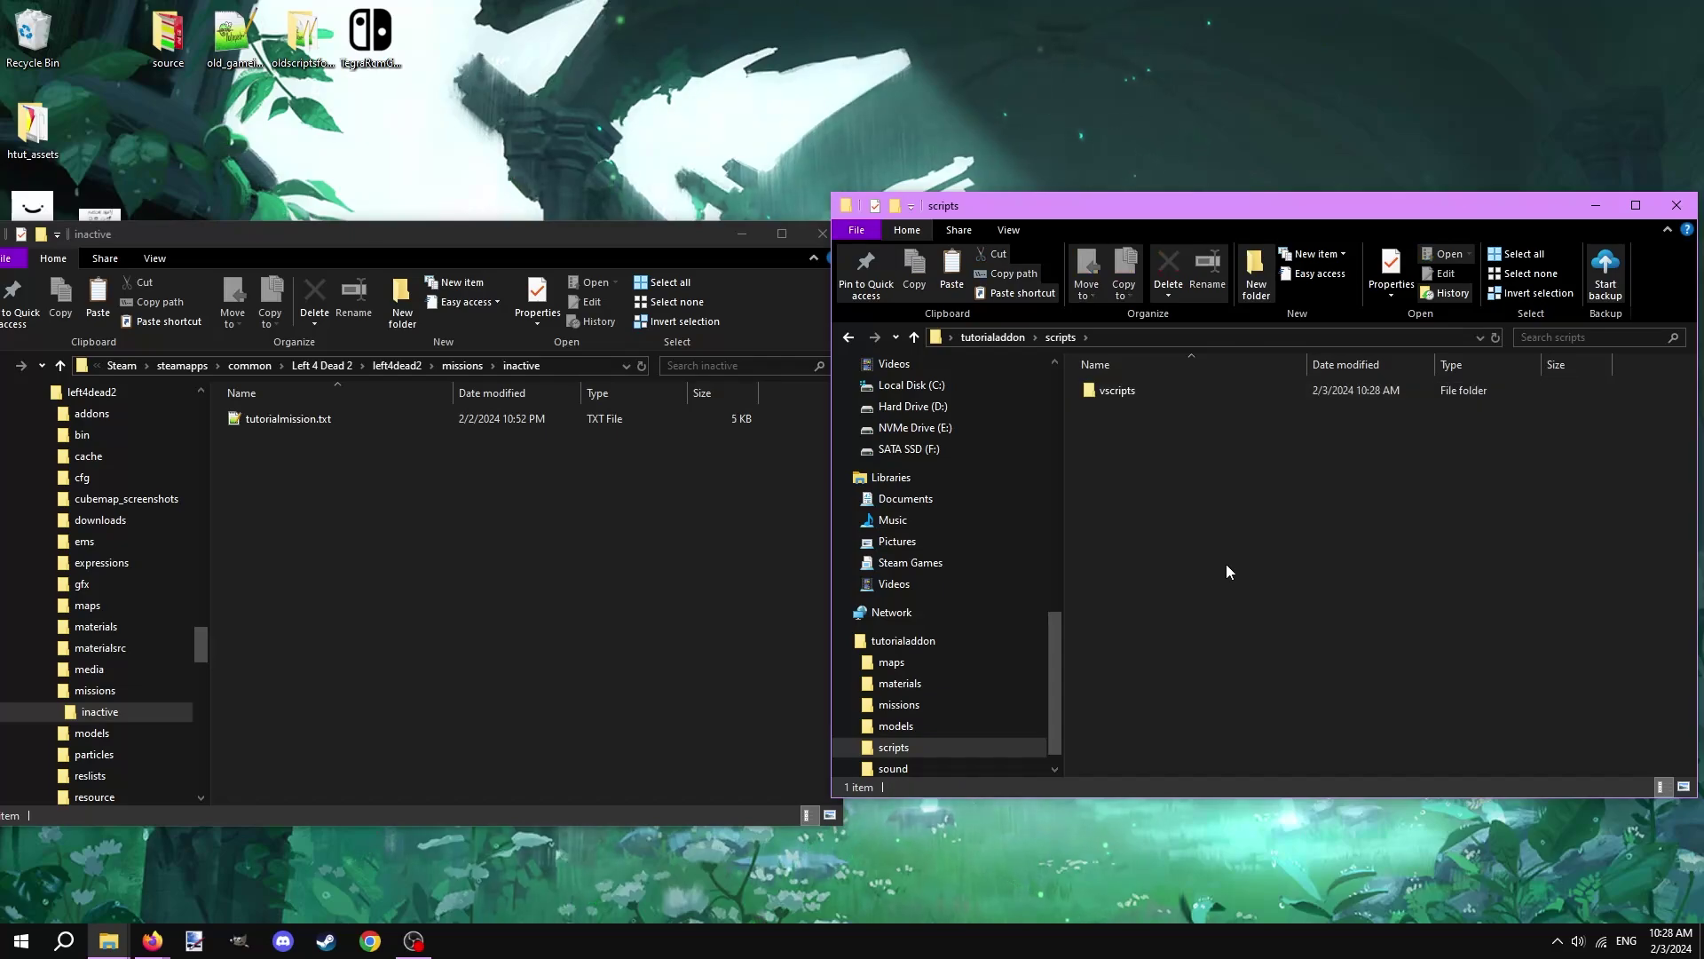
# Copy four .nut scripts from left4dead2\scripts\vscripts into the addon's vscripts folder.
pyautogui.click(402, 366)
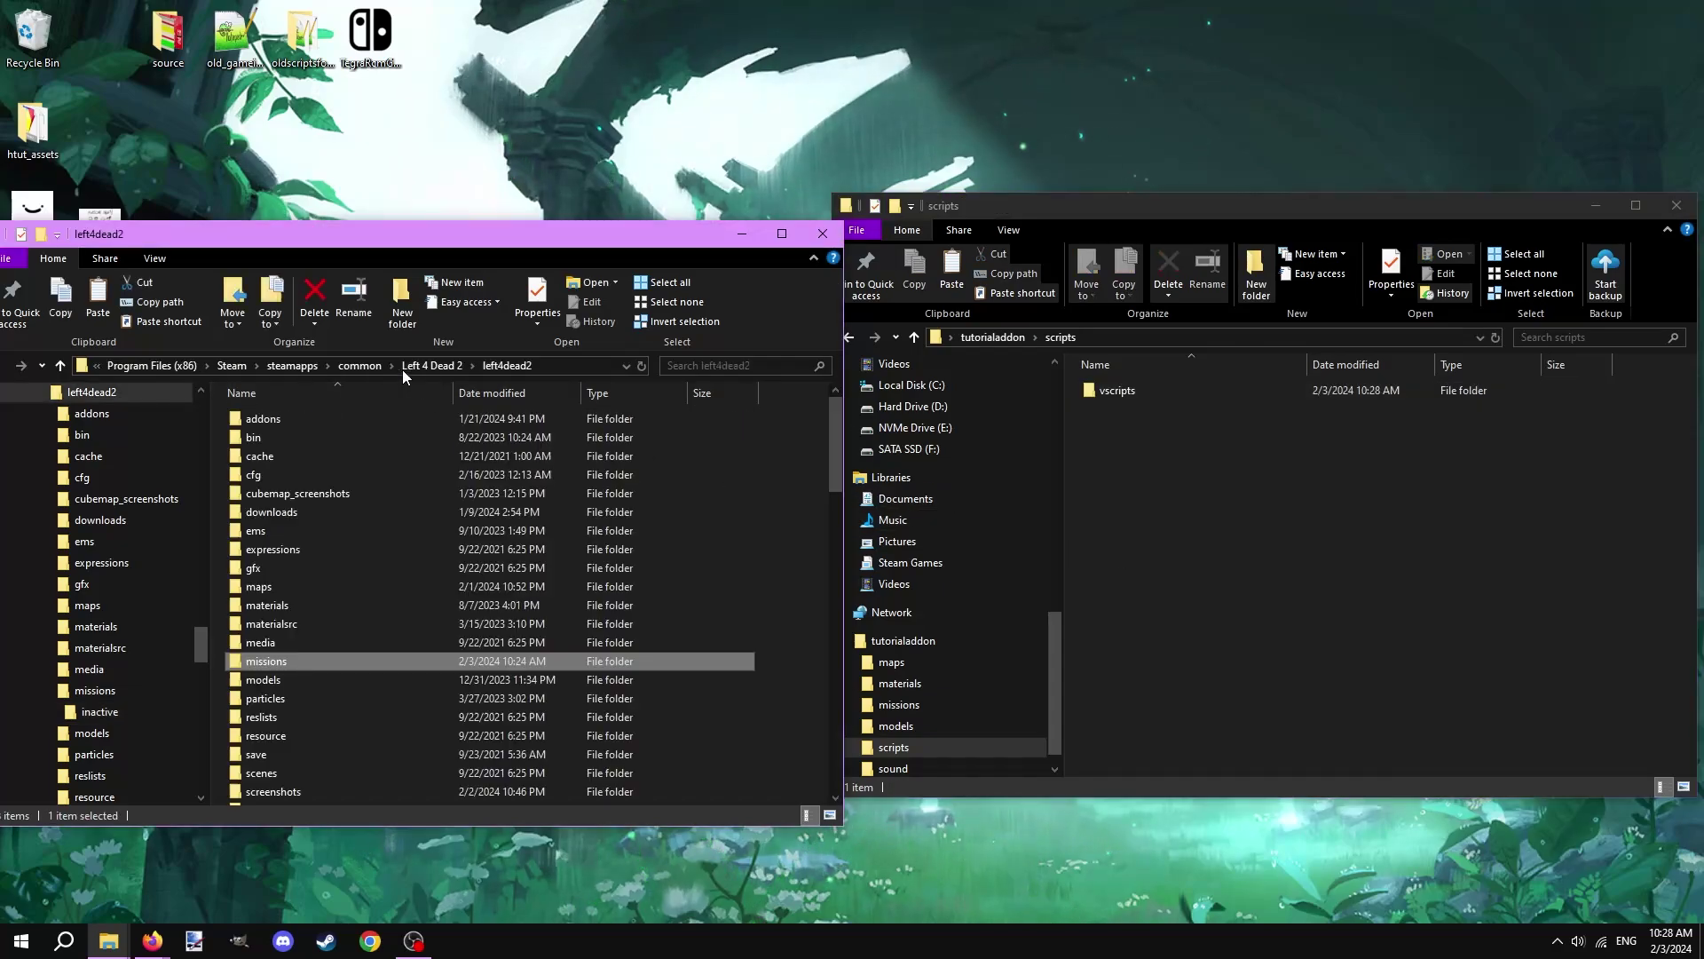
pyautogui.doubleClick(280, 760)
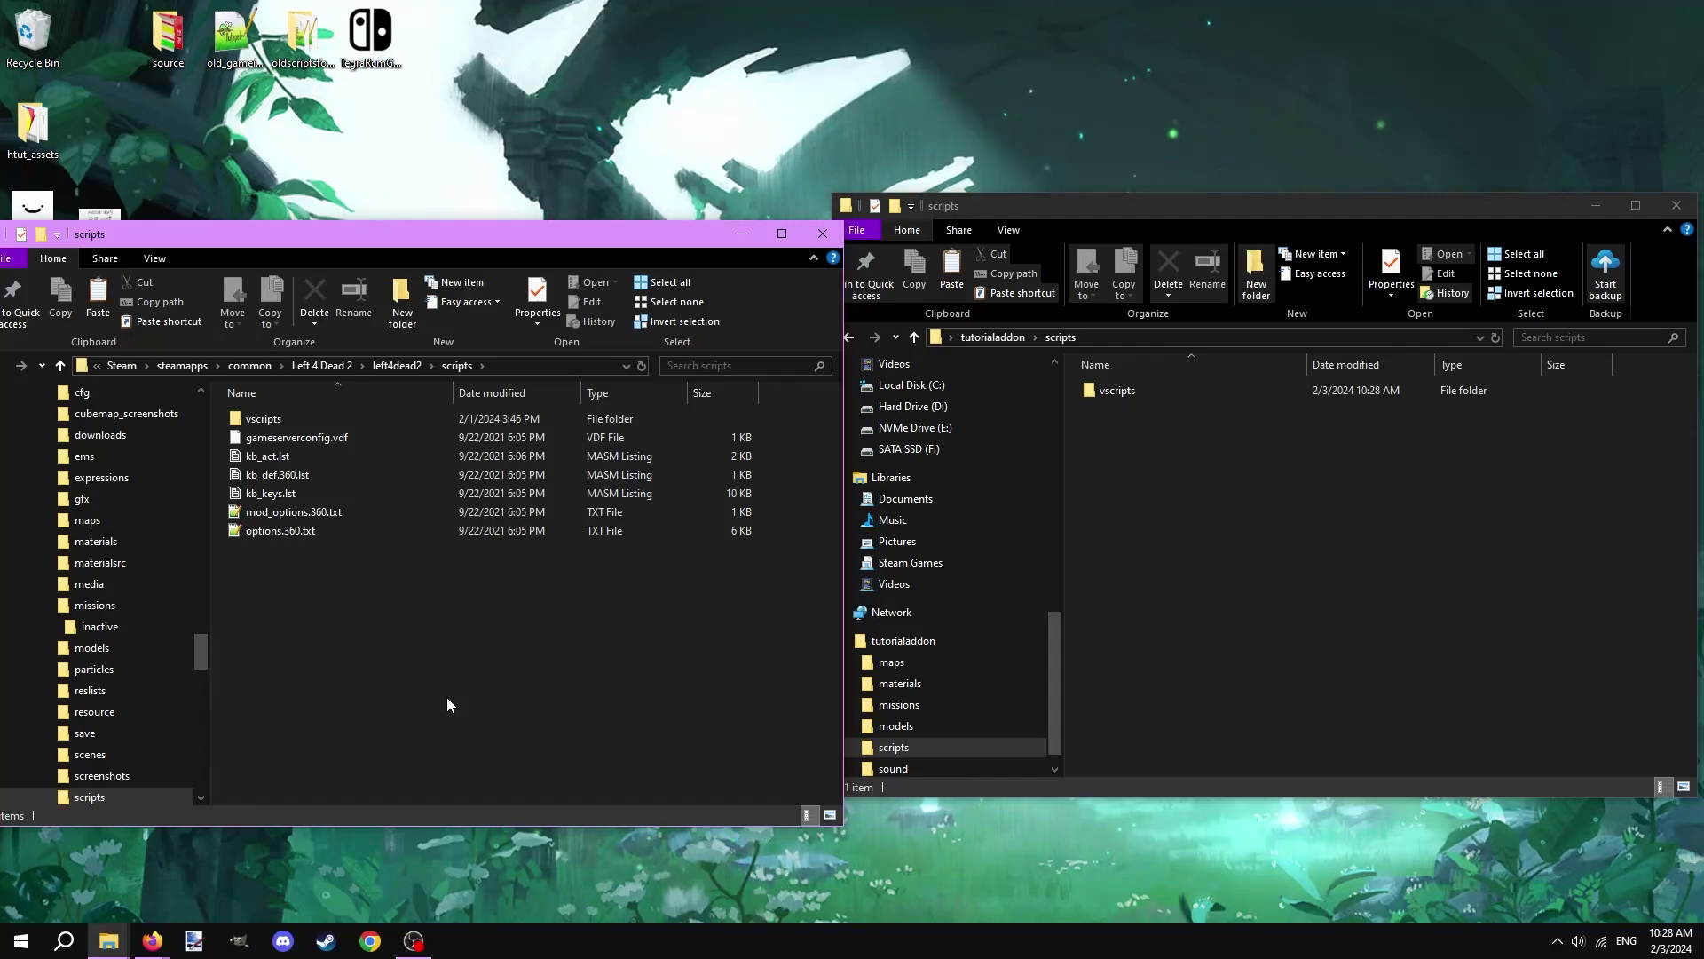
pyautogui.doubleClick(263, 419)
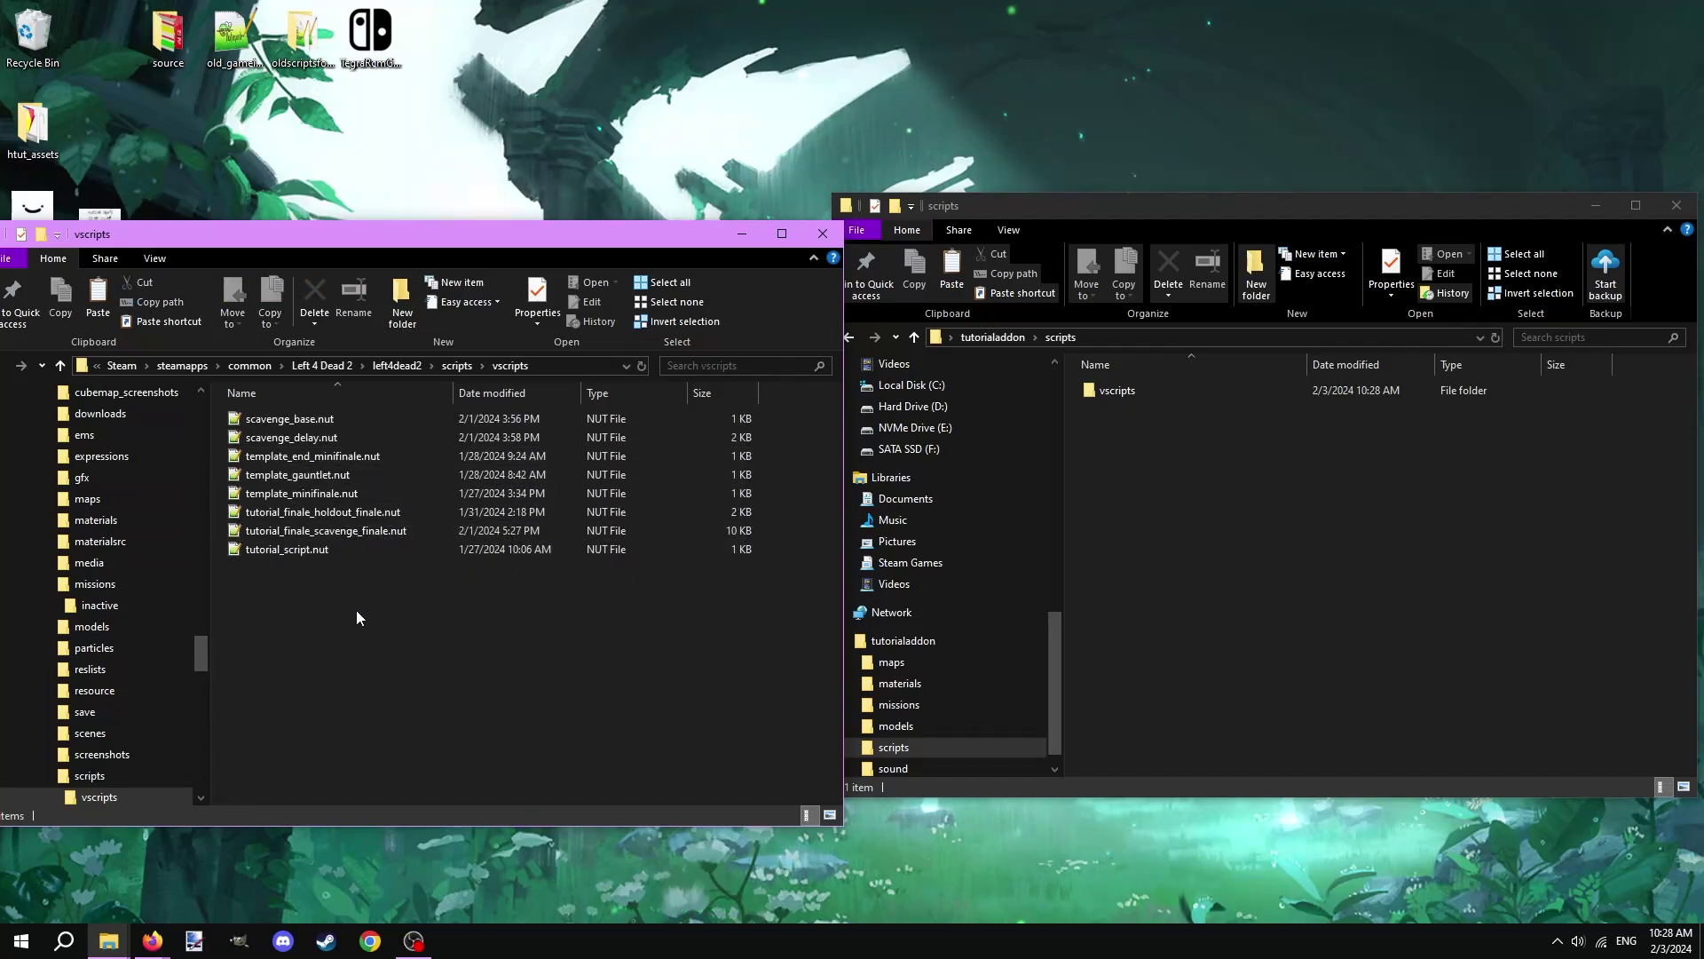
pyautogui.doubleClick(1155, 392)
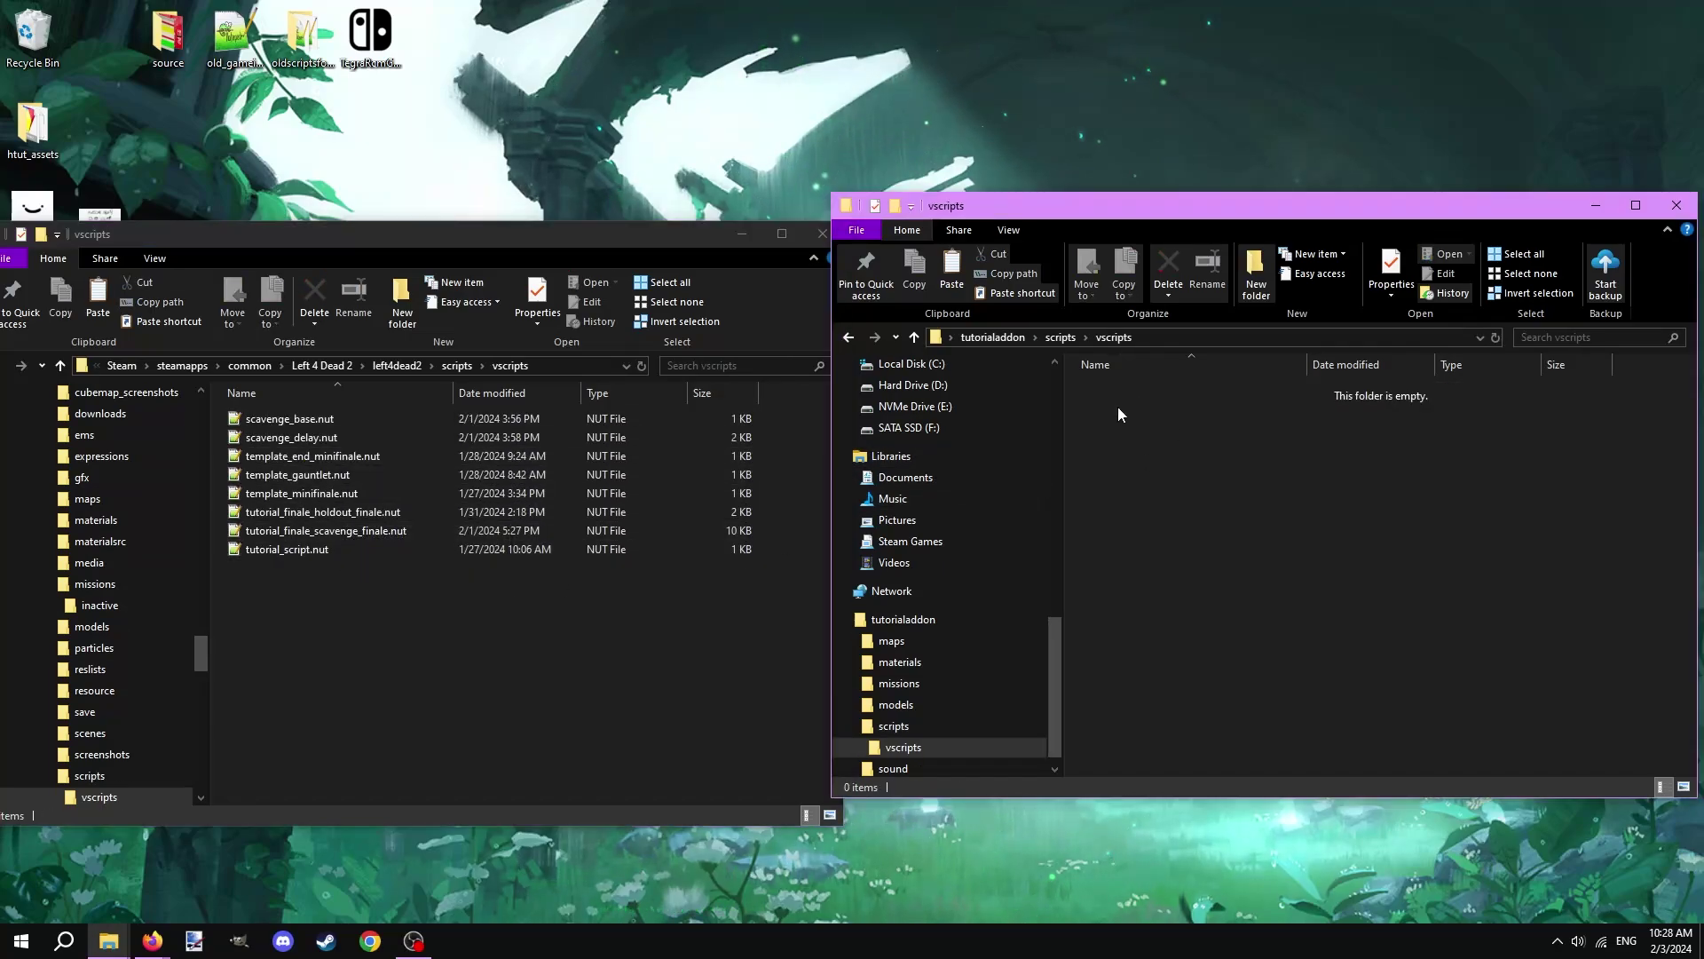
pyautogui.click(354, 550)
pyautogui.keyDown('ctrl'); pyautogui.click(346, 512); pyautogui.keyUp('ctrl')
pyautogui.keyDown('ctrl'); pyautogui.click(335, 493); pyautogui.keyUp('ctrl')
pyautogui.keyDown('ctrl'); pyautogui.click(329, 456); pyautogui.keyUp('ctrl')
pyautogui.rightClick(329, 456)
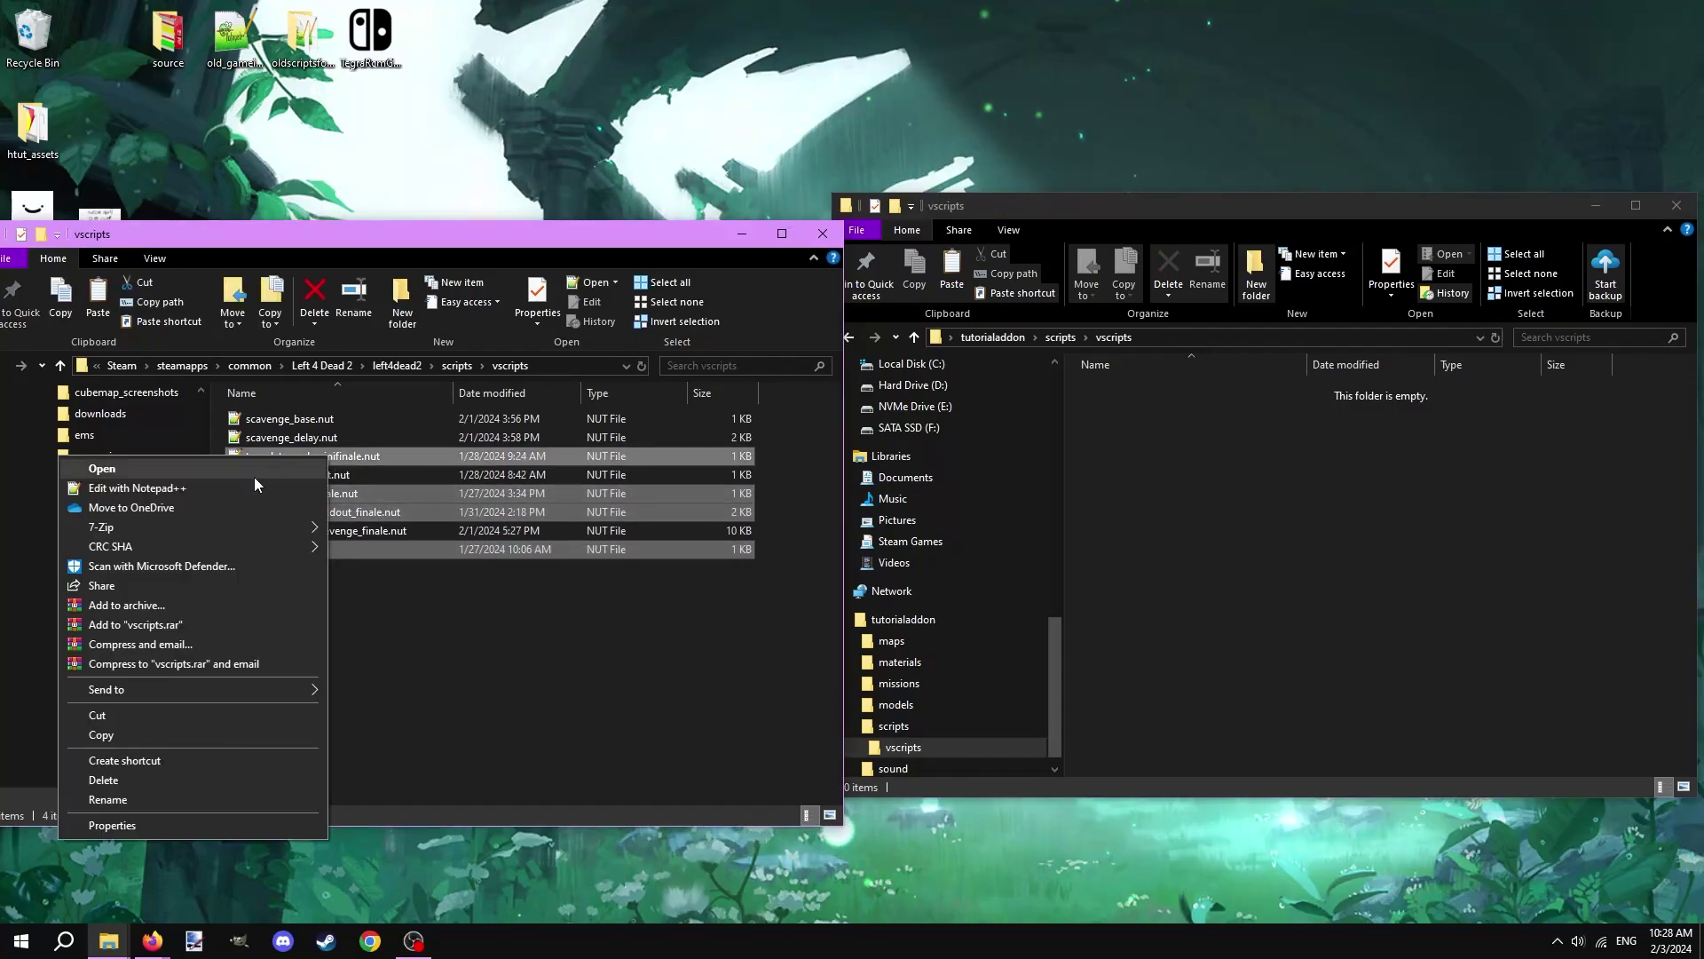
pyautogui.click(101, 734)
pyautogui.rightClick(1217, 482)
pyautogui.click(1106, 607)
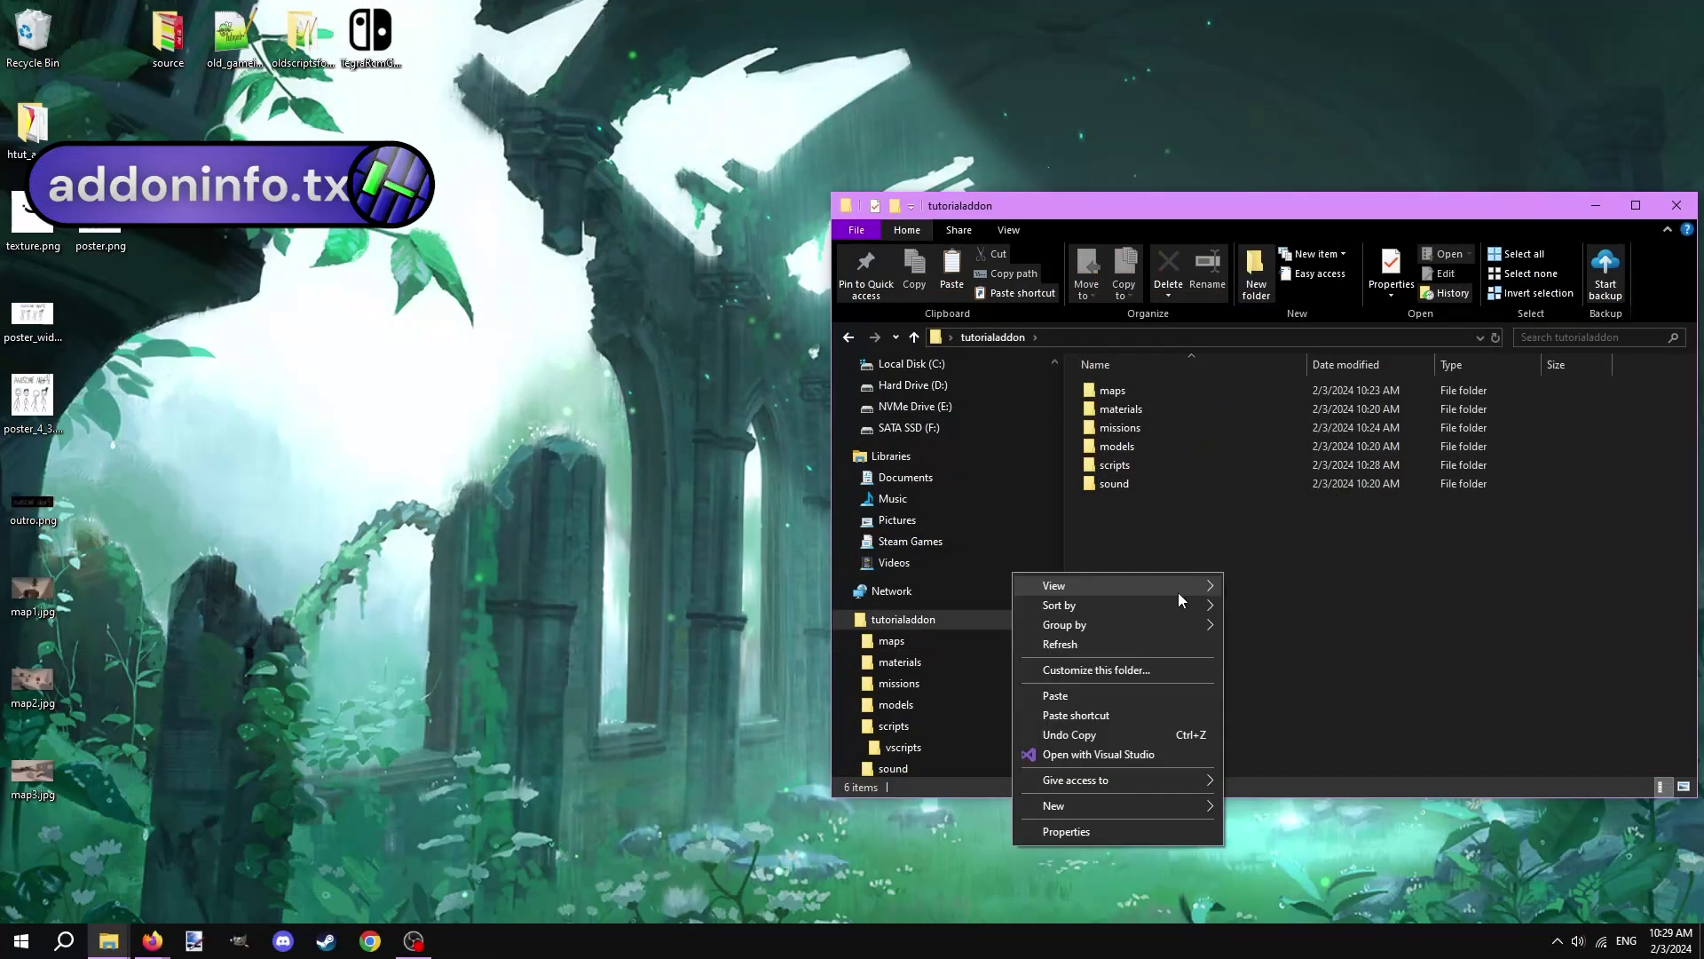
# Create an empty text document named addoninfo.txt in tutorialaddon.
pyautogui.moveTo(1074, 805)
pyautogui.click(1275, 777)
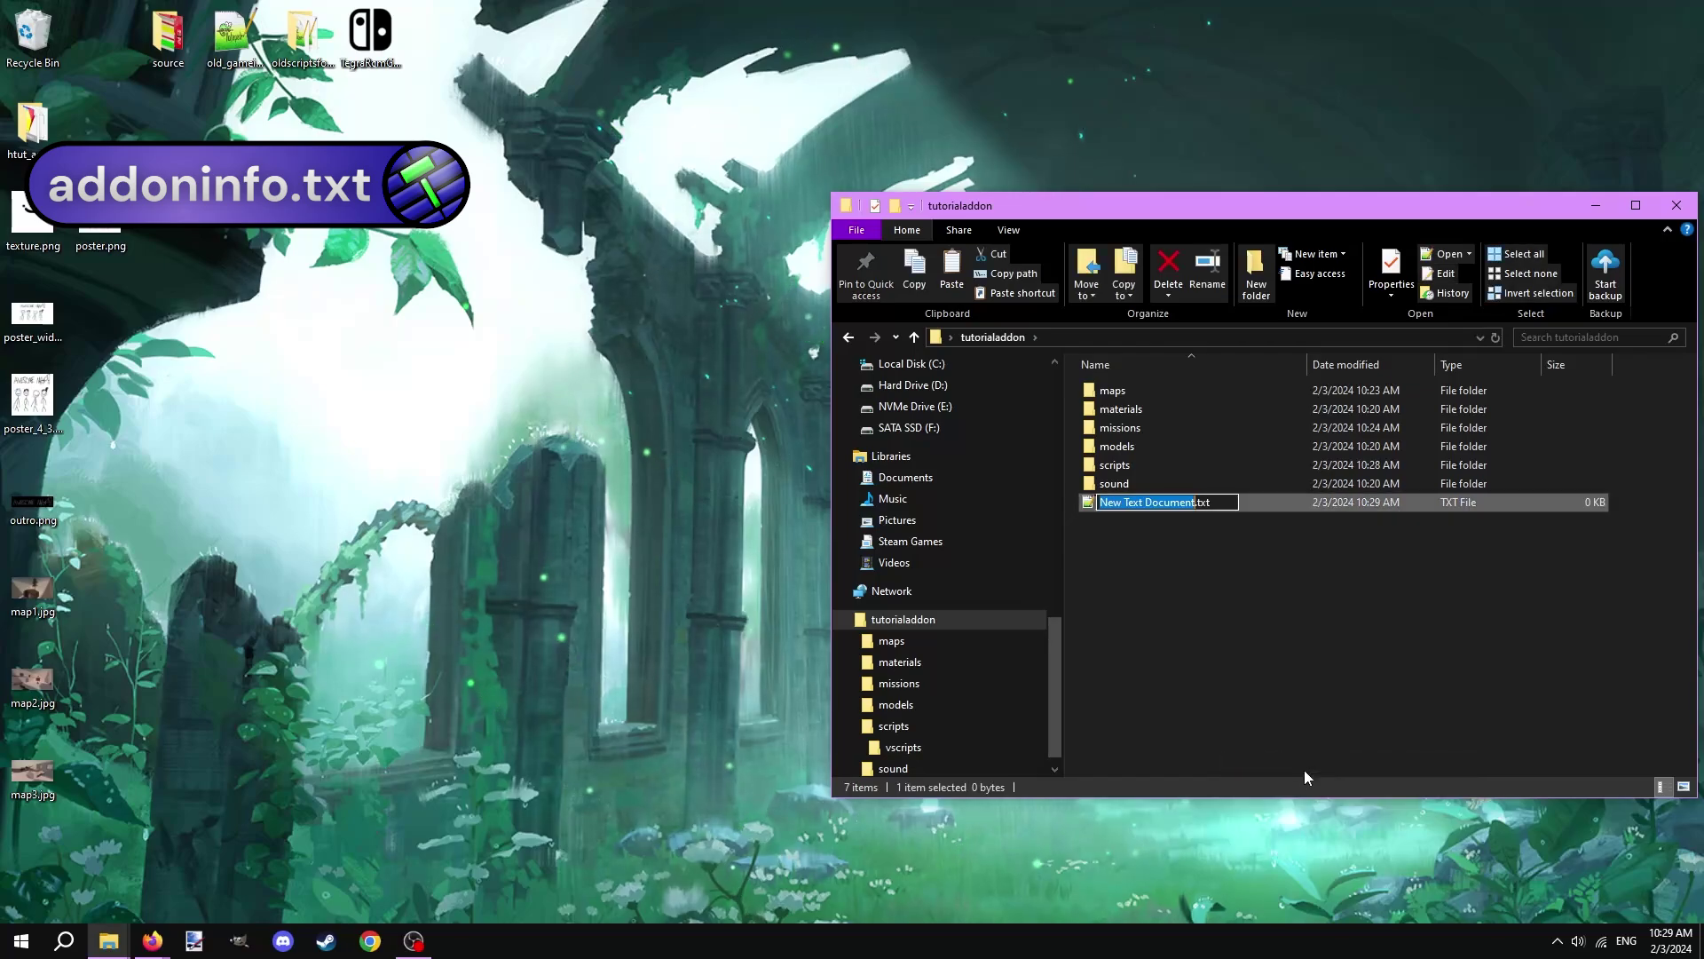
pyautogui.write('addoninfo')
pyautogui.press('Return')
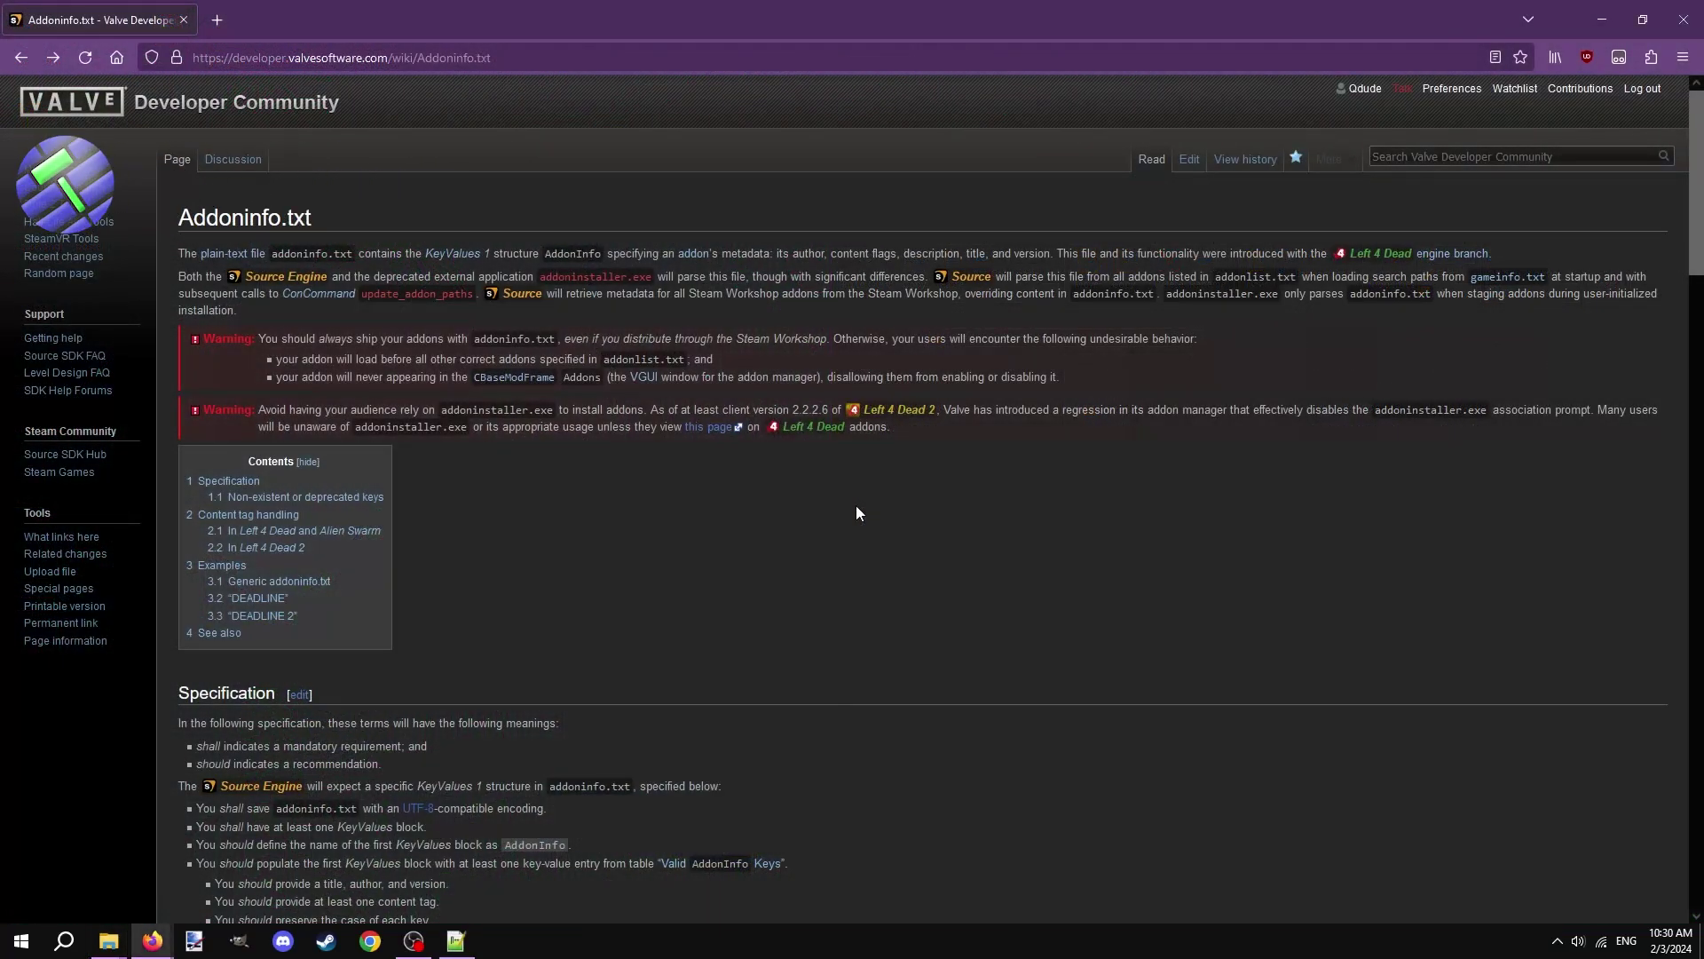
# Copy the wiki's Generic addoninfo.txt example code.
pyautogui.scroll(-15, 856, 513)
pyautogui.scroll(-12, 698, 467)
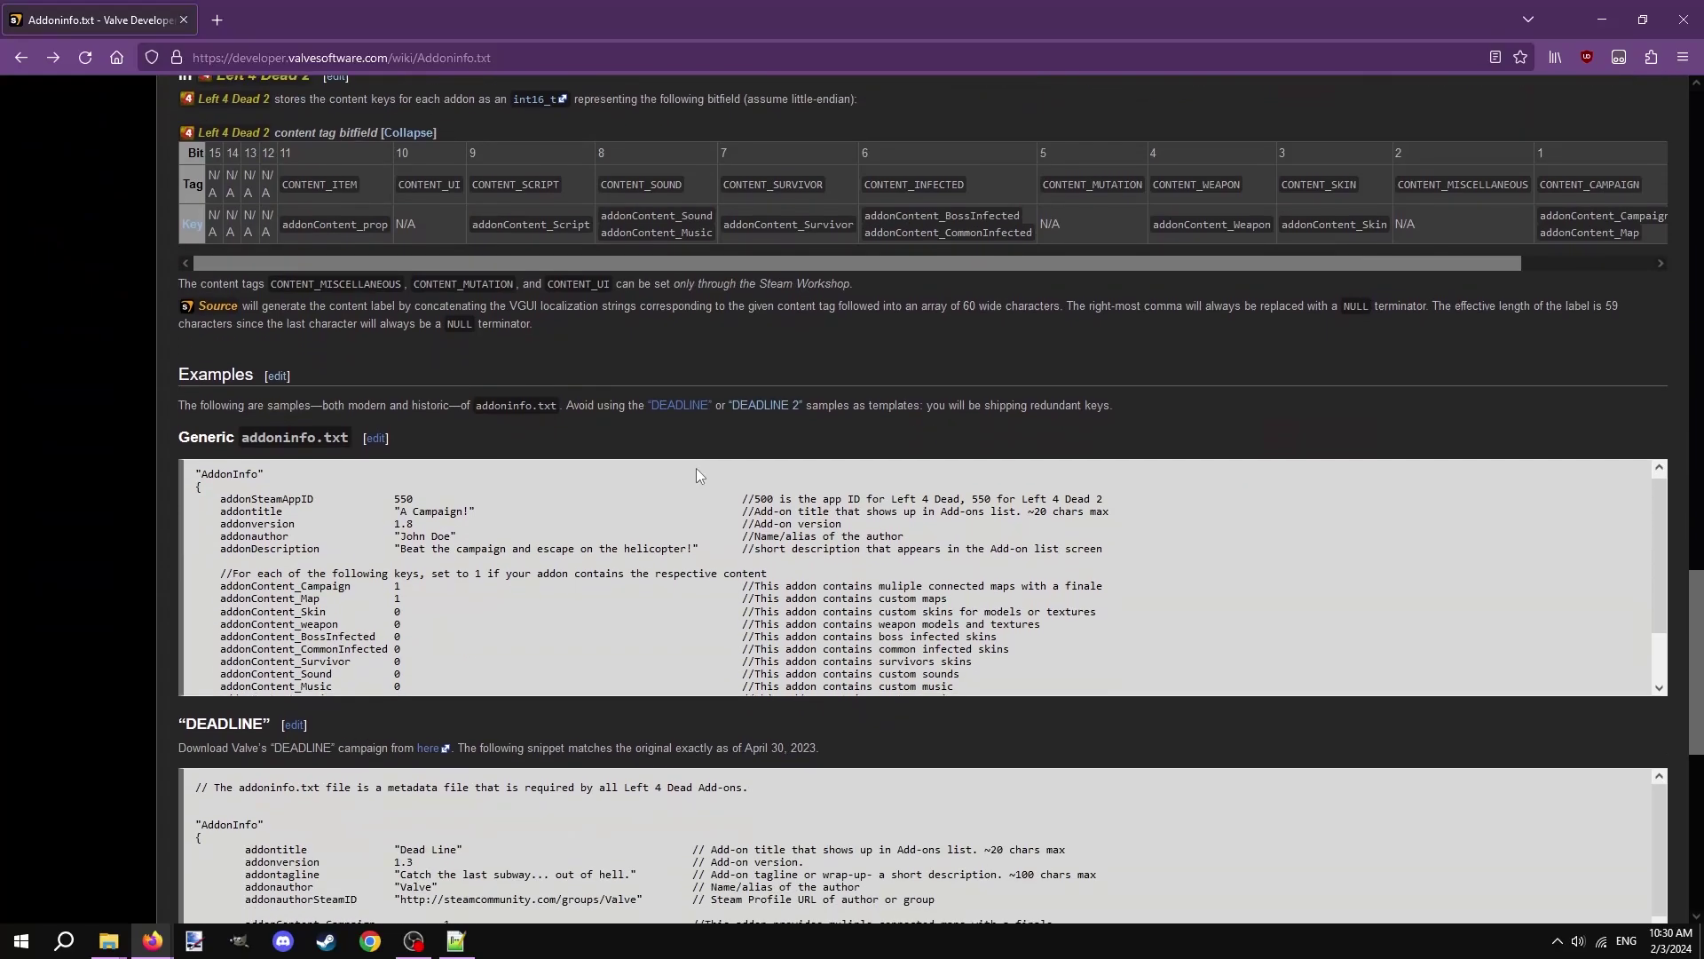
pyautogui.scroll(3, 256, 680)
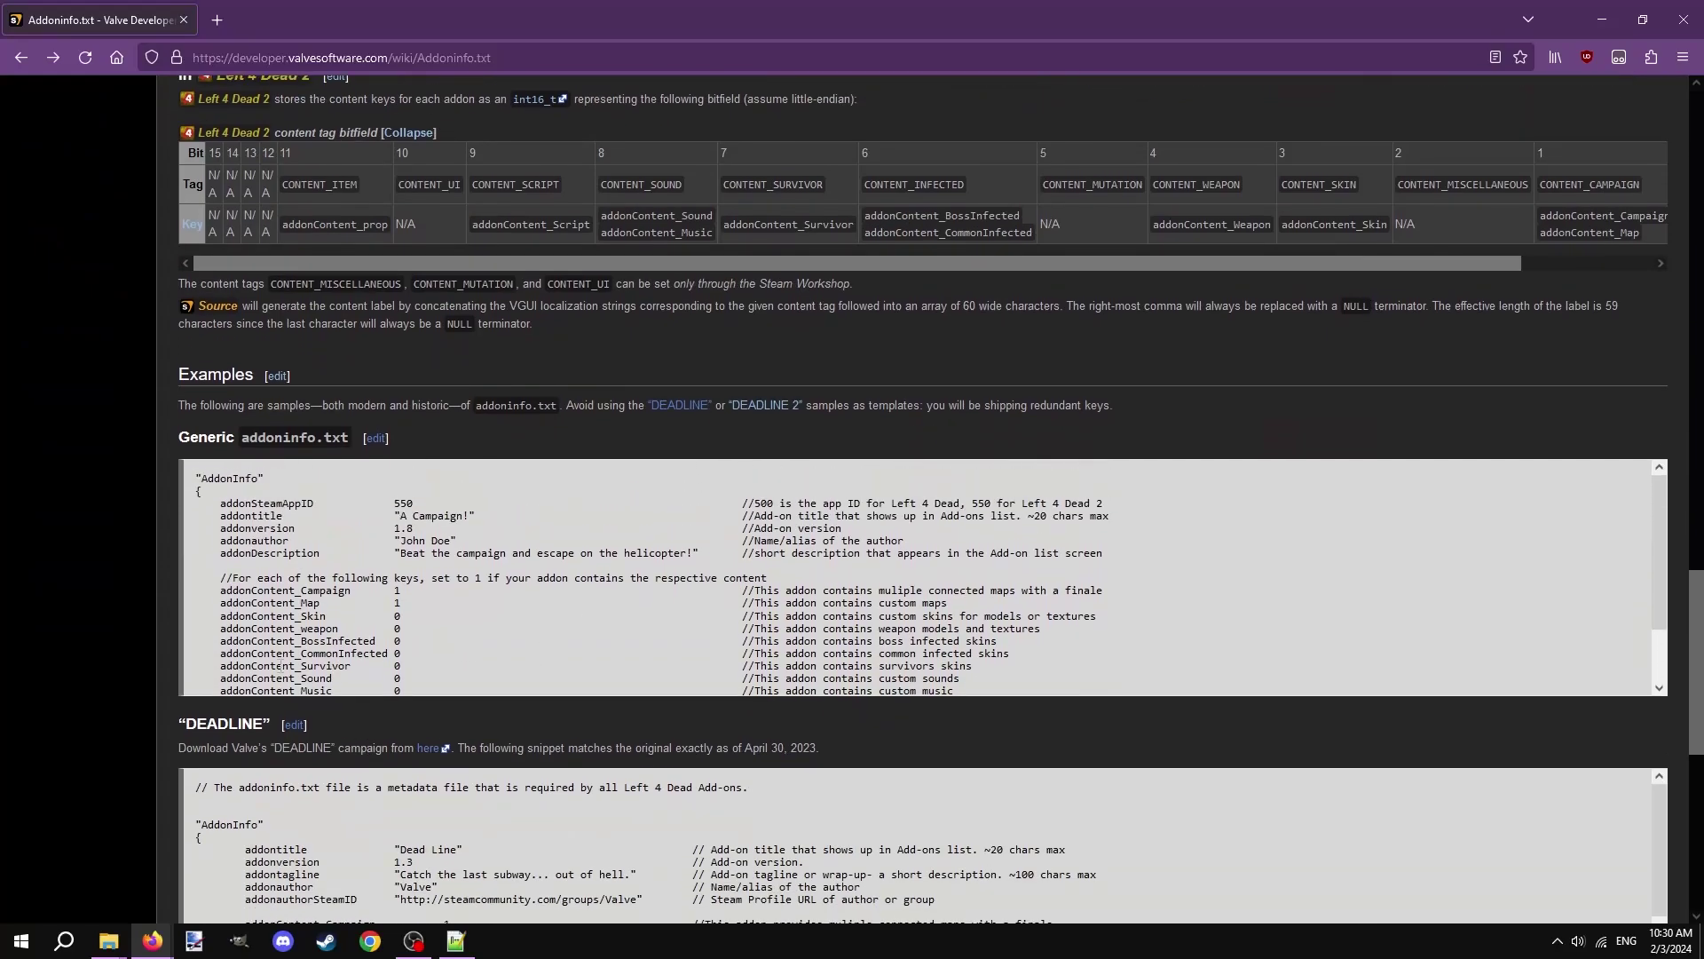
pyautogui.moveTo(197, 679); pyautogui.dragTo(190, 490)
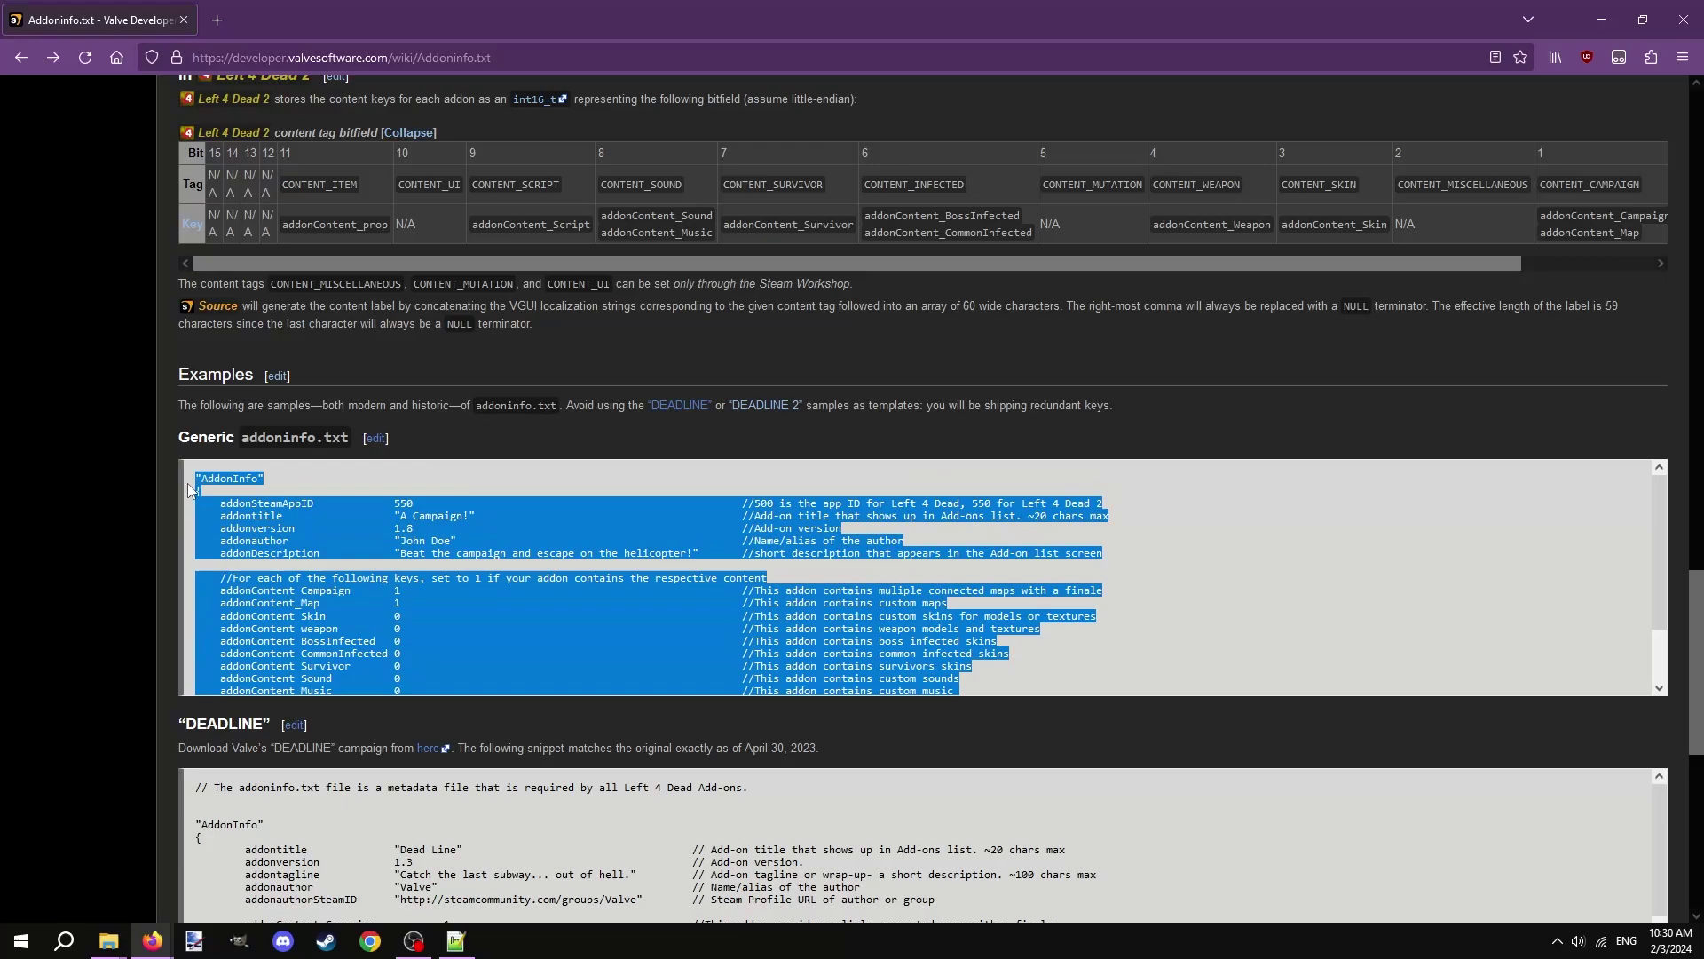
pyautogui.rightClick(228, 524)
pyautogui.click(257, 535)
pyautogui.click(466, 946)
# Paste the example code into addoninfo.txt and widen the editor window.
pyautogui.rightClick(248, 491)
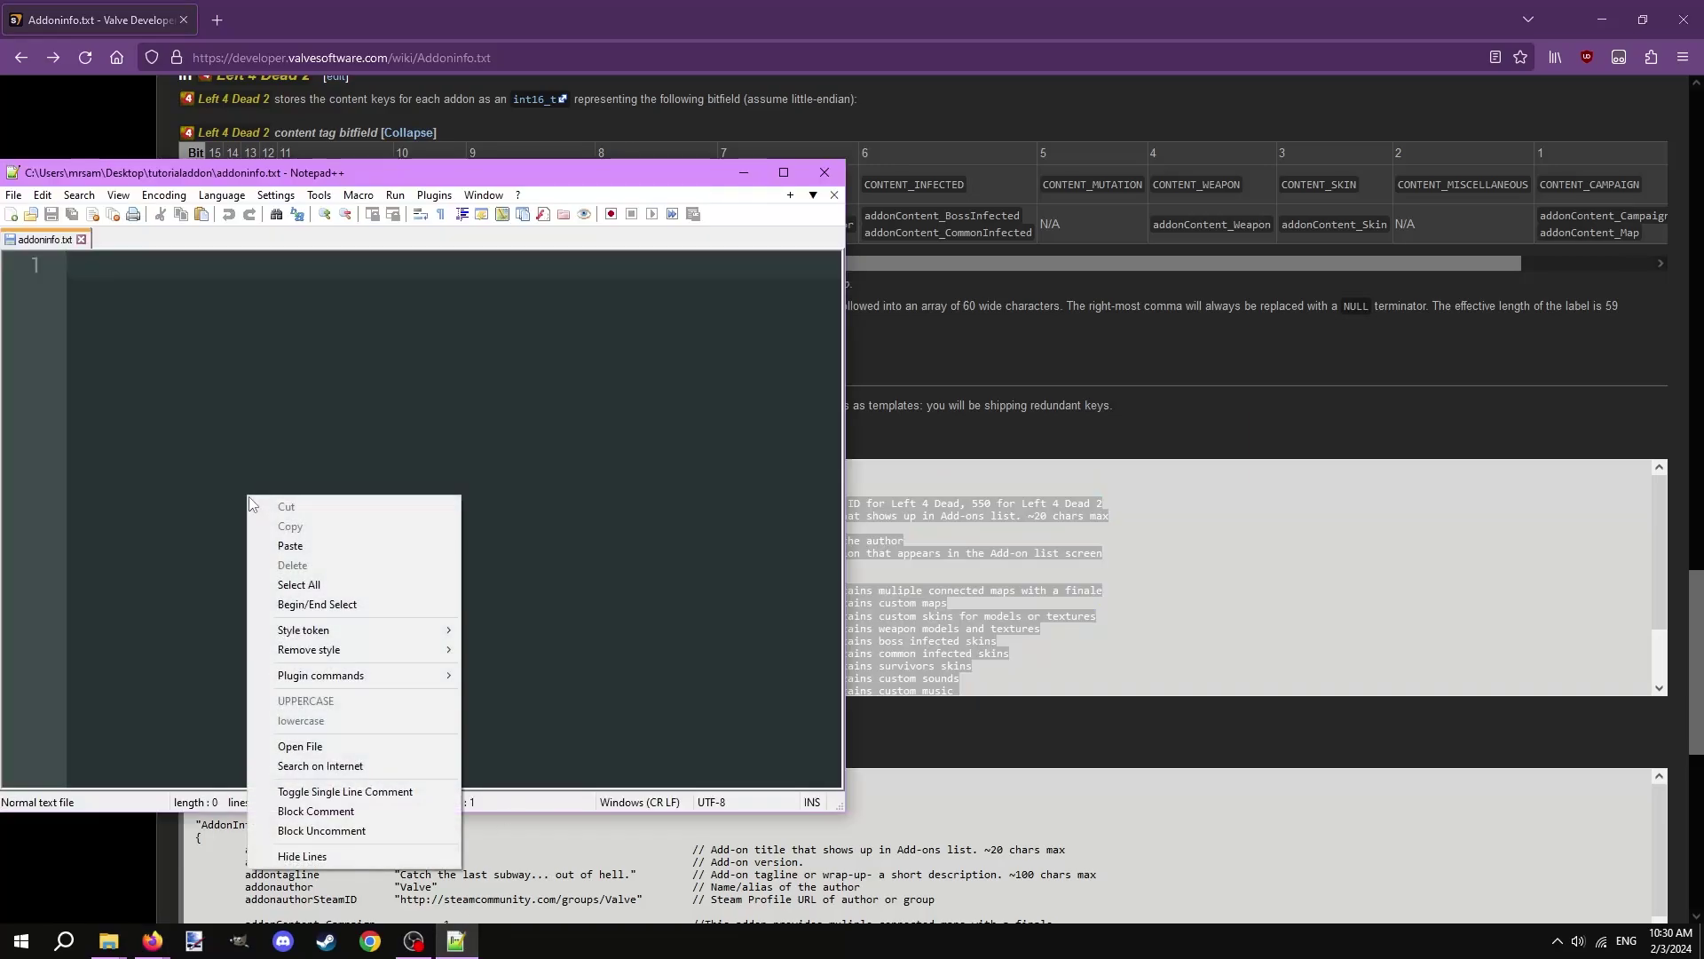
pyautogui.click(286, 546)
pyautogui.scroll(-3, 346, 577)
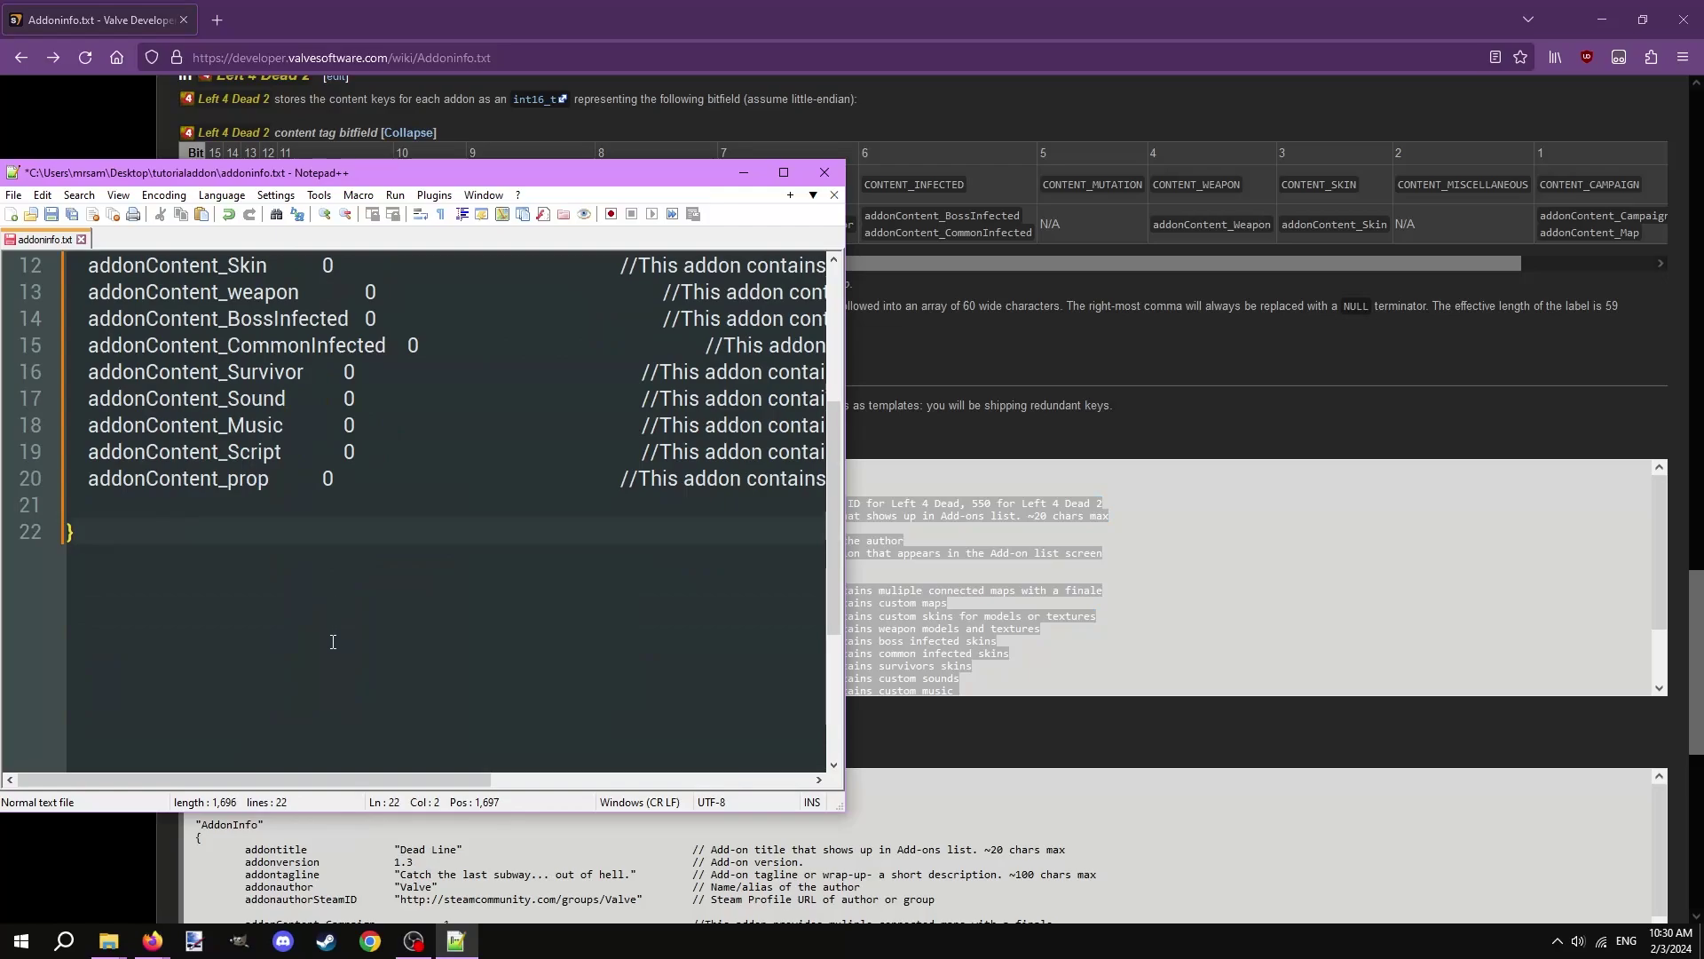
pyautogui.scroll(4, 333, 653)
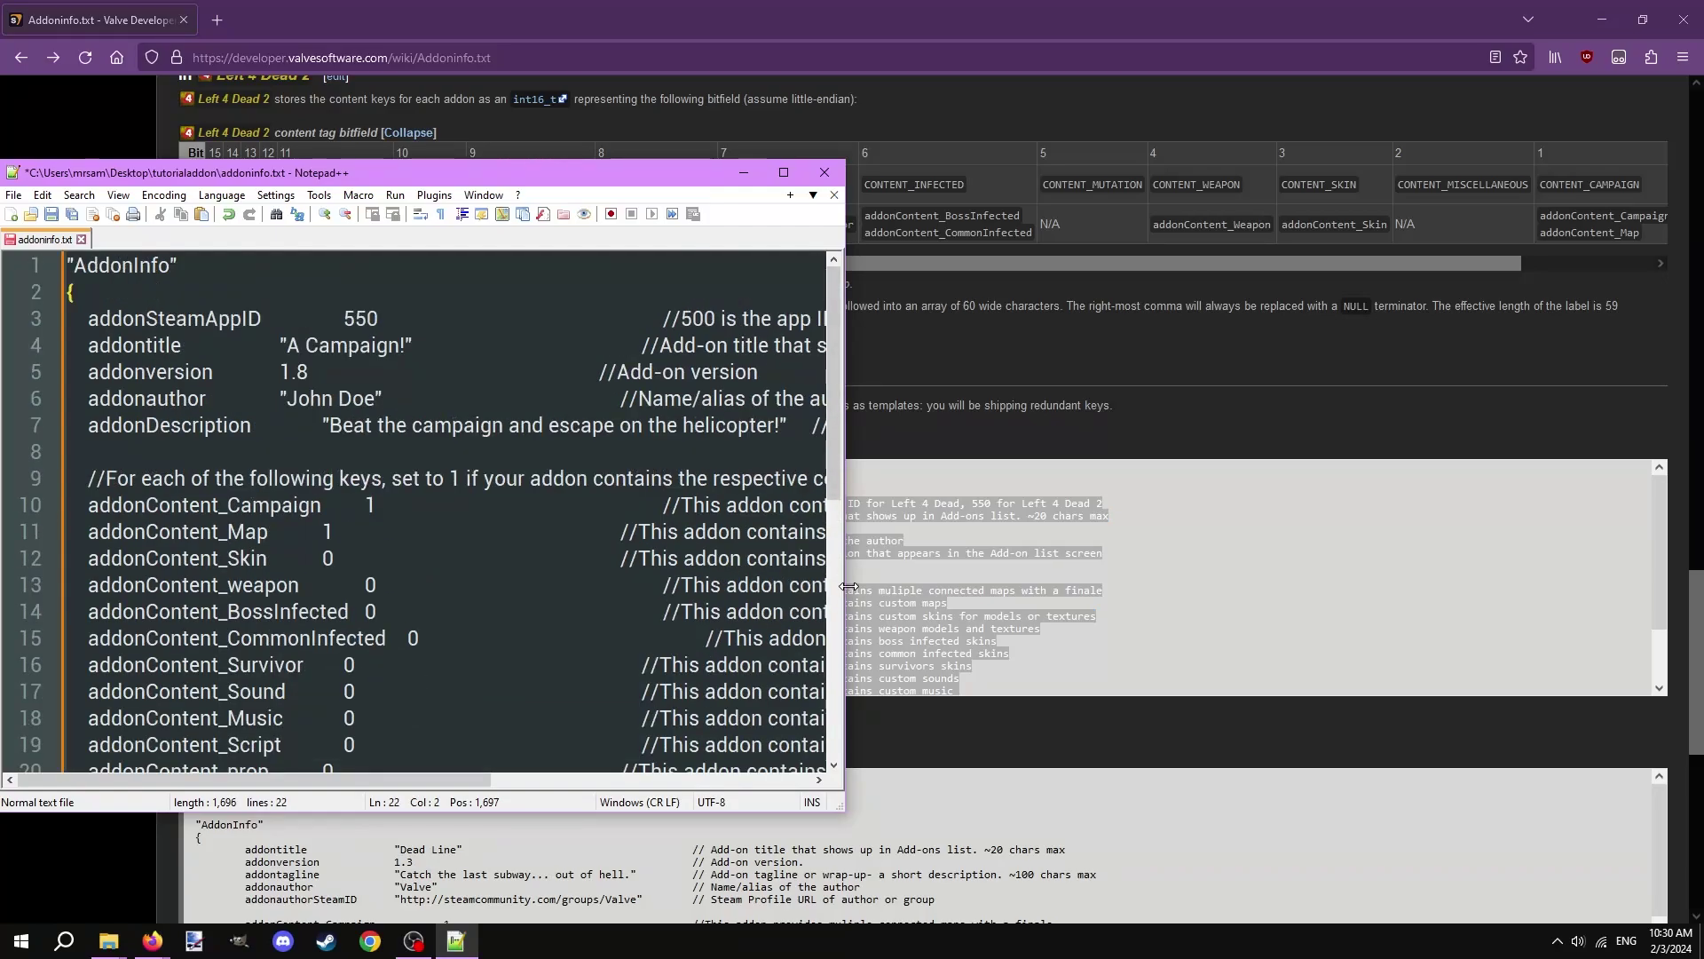
pyautogui.moveTo(848, 587); pyautogui.dragTo(1433, 586)
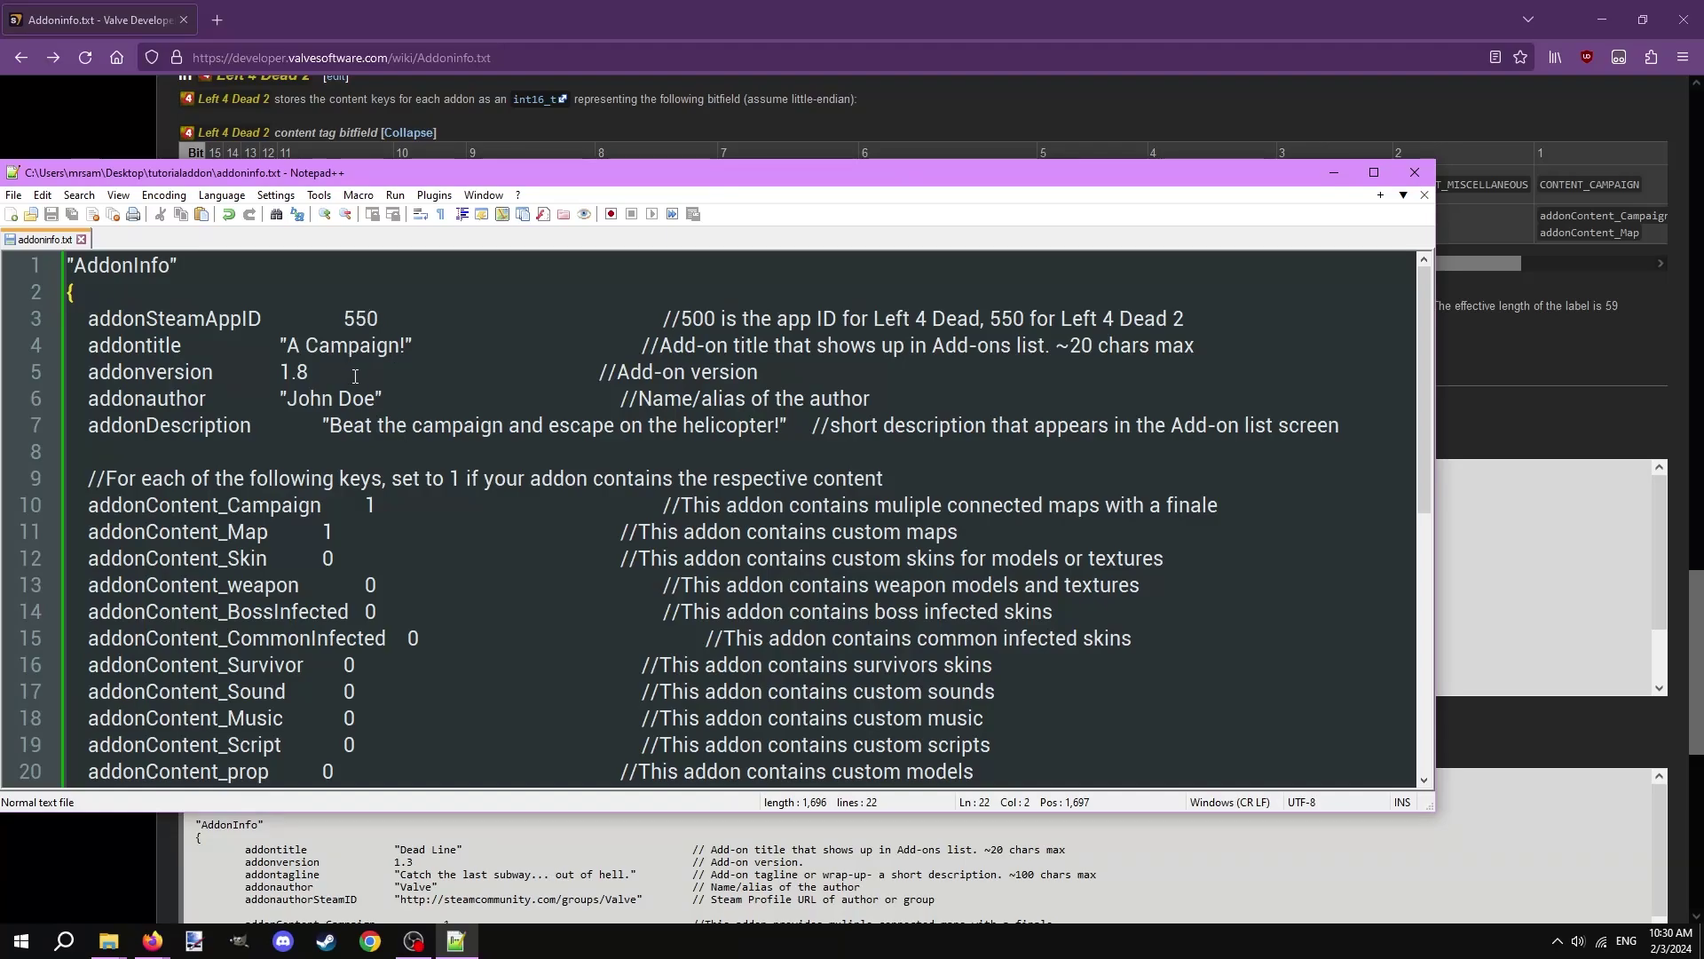
# Set title 'Tutorial Campaign', version 1.0, a new author and epic description, then save.
pyautogui.moveTo(408, 351); pyautogui.dragTo(358, 354)
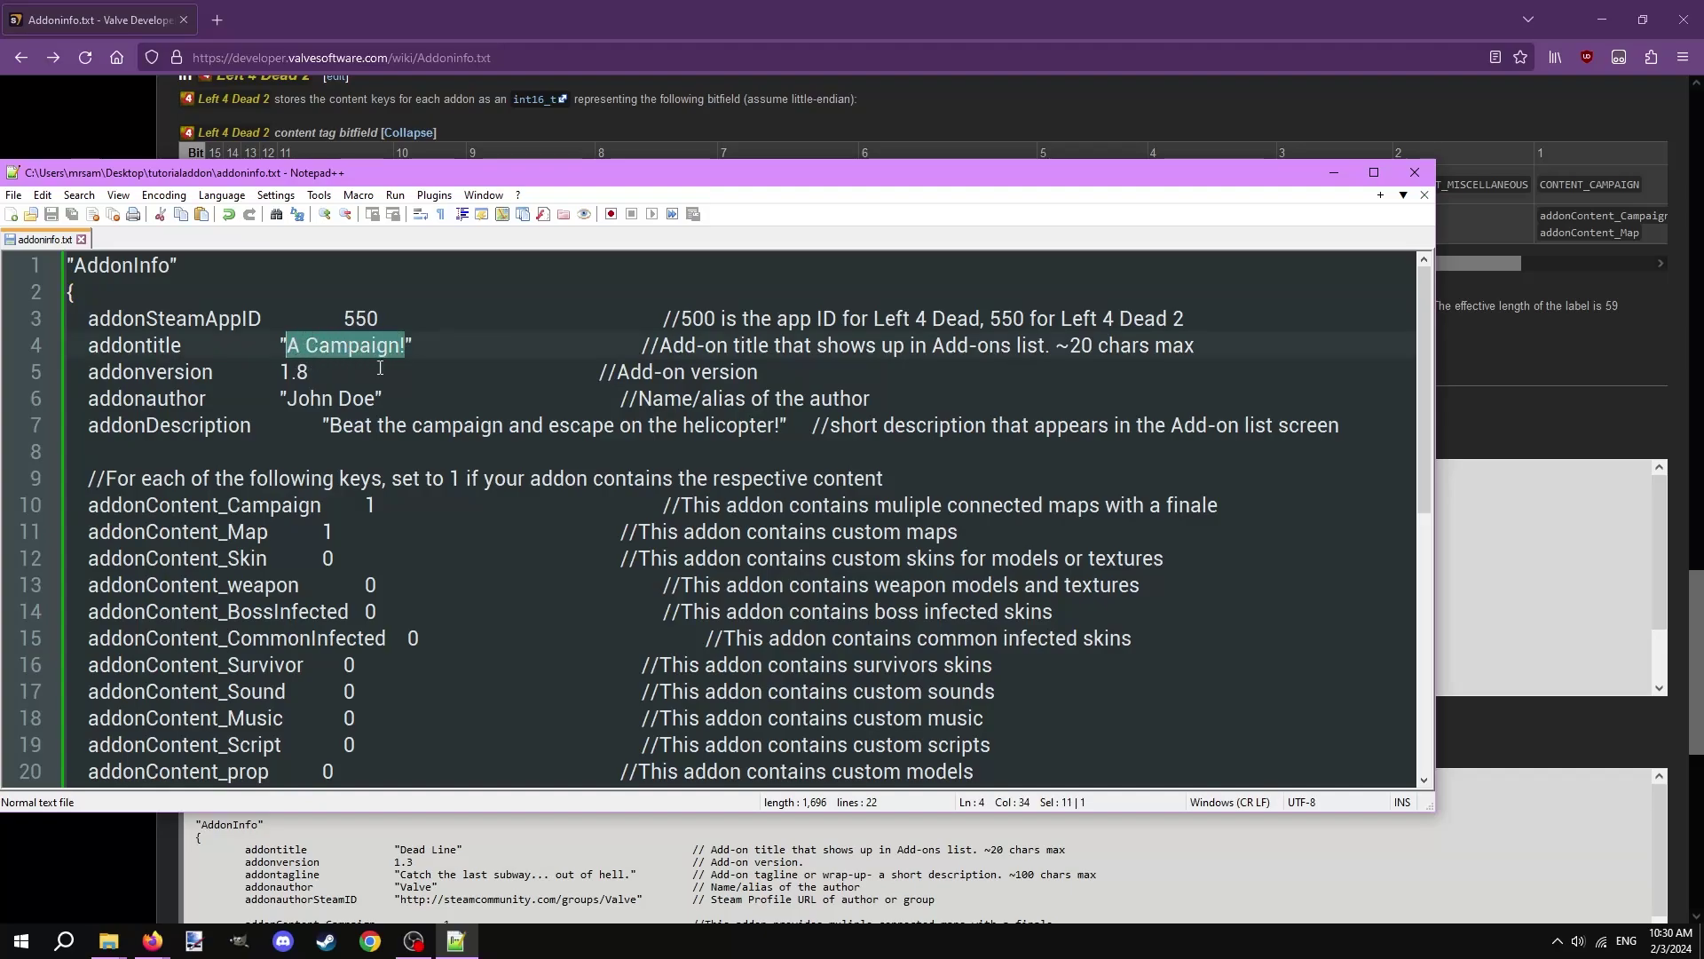
pyautogui.write('Tutorial Campa')
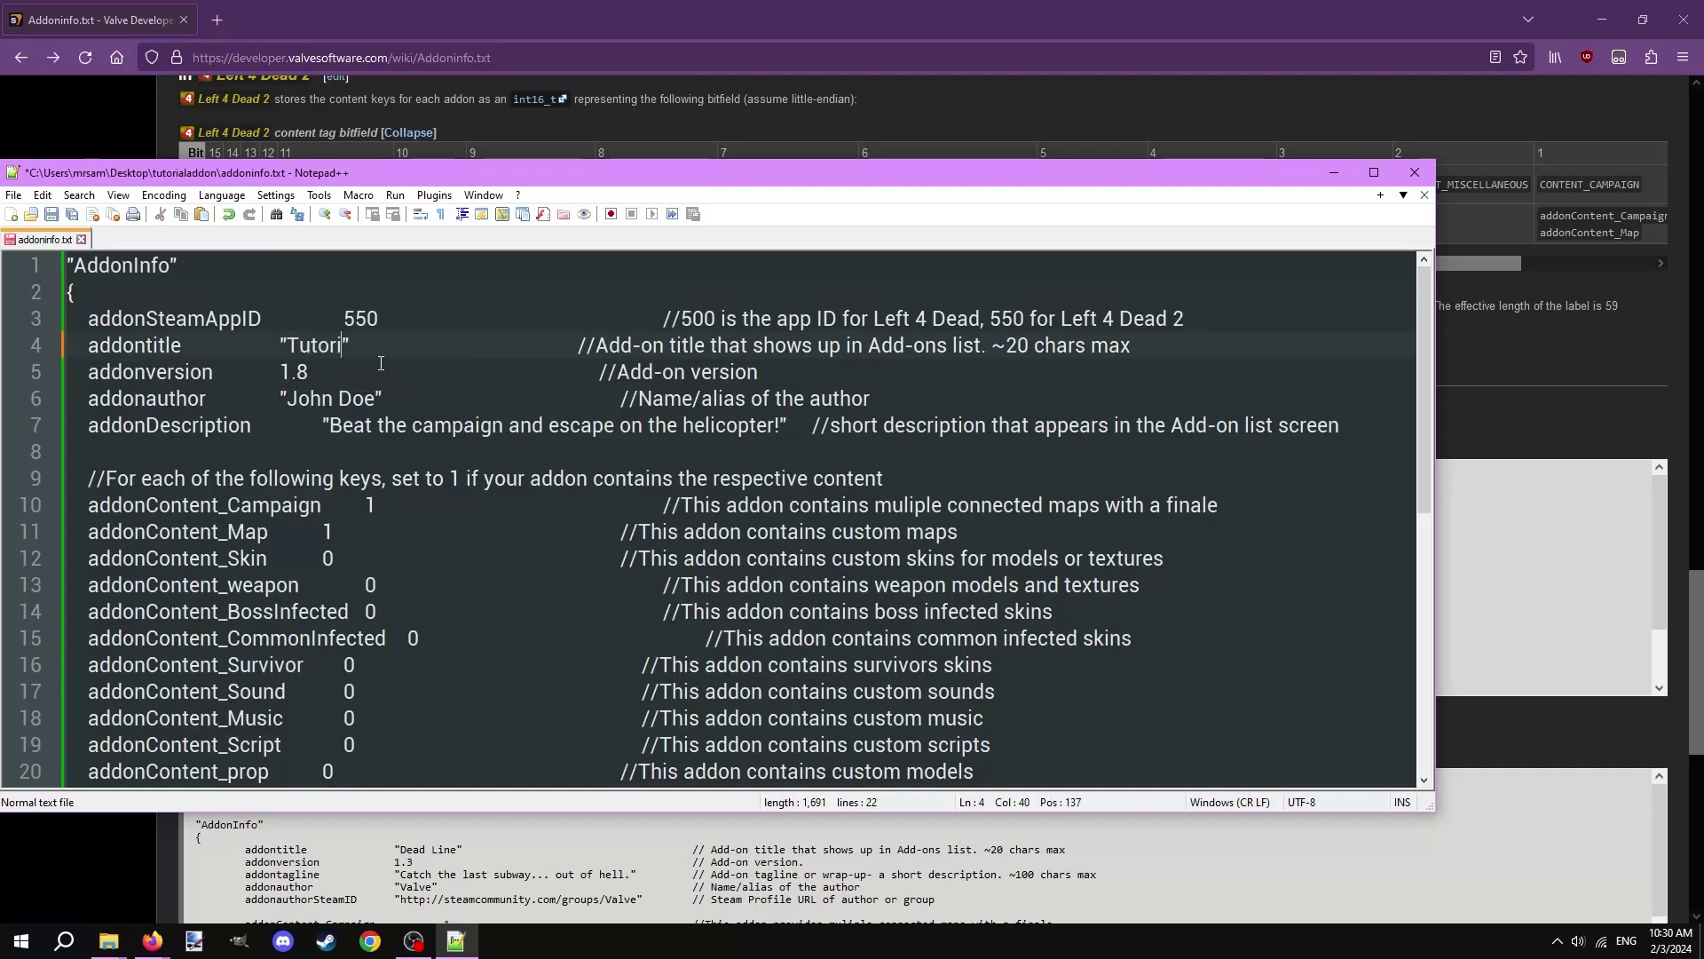
pyautogui.write('ign')
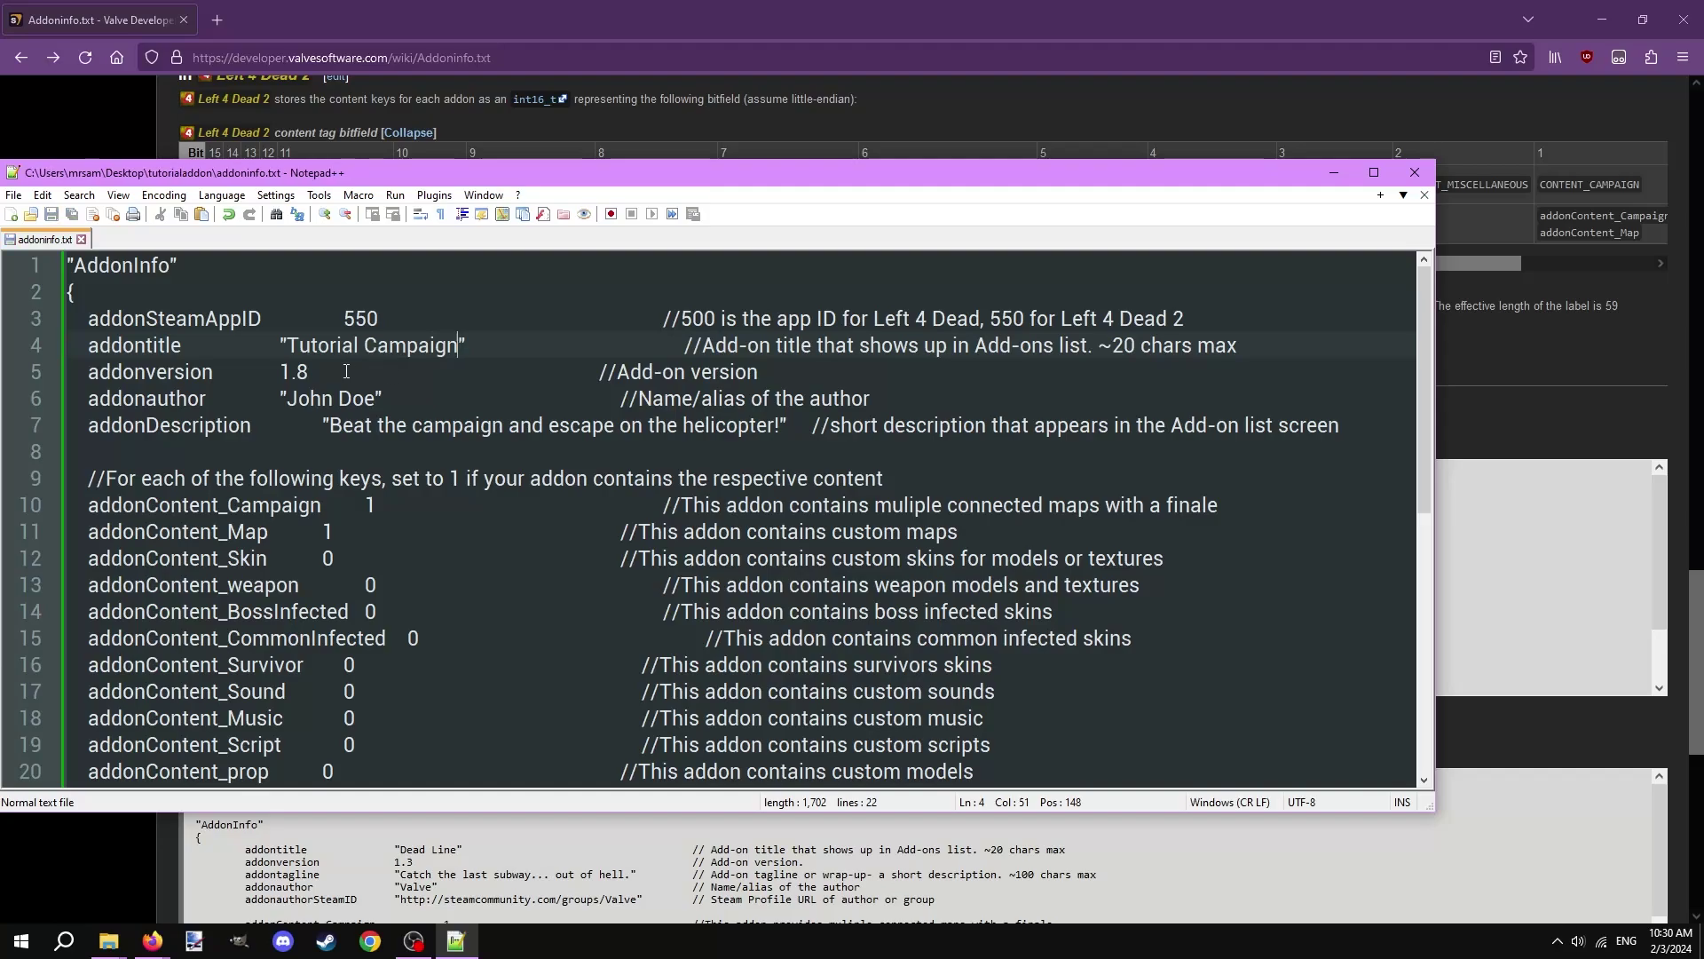
pyautogui.click(366, 372)
pyautogui.press('BackSpace')
pyautogui.write('0')
pyautogui.moveTo(381, 399); pyautogui.dragTo(286, 398)
pyautogui.write('Qdude')
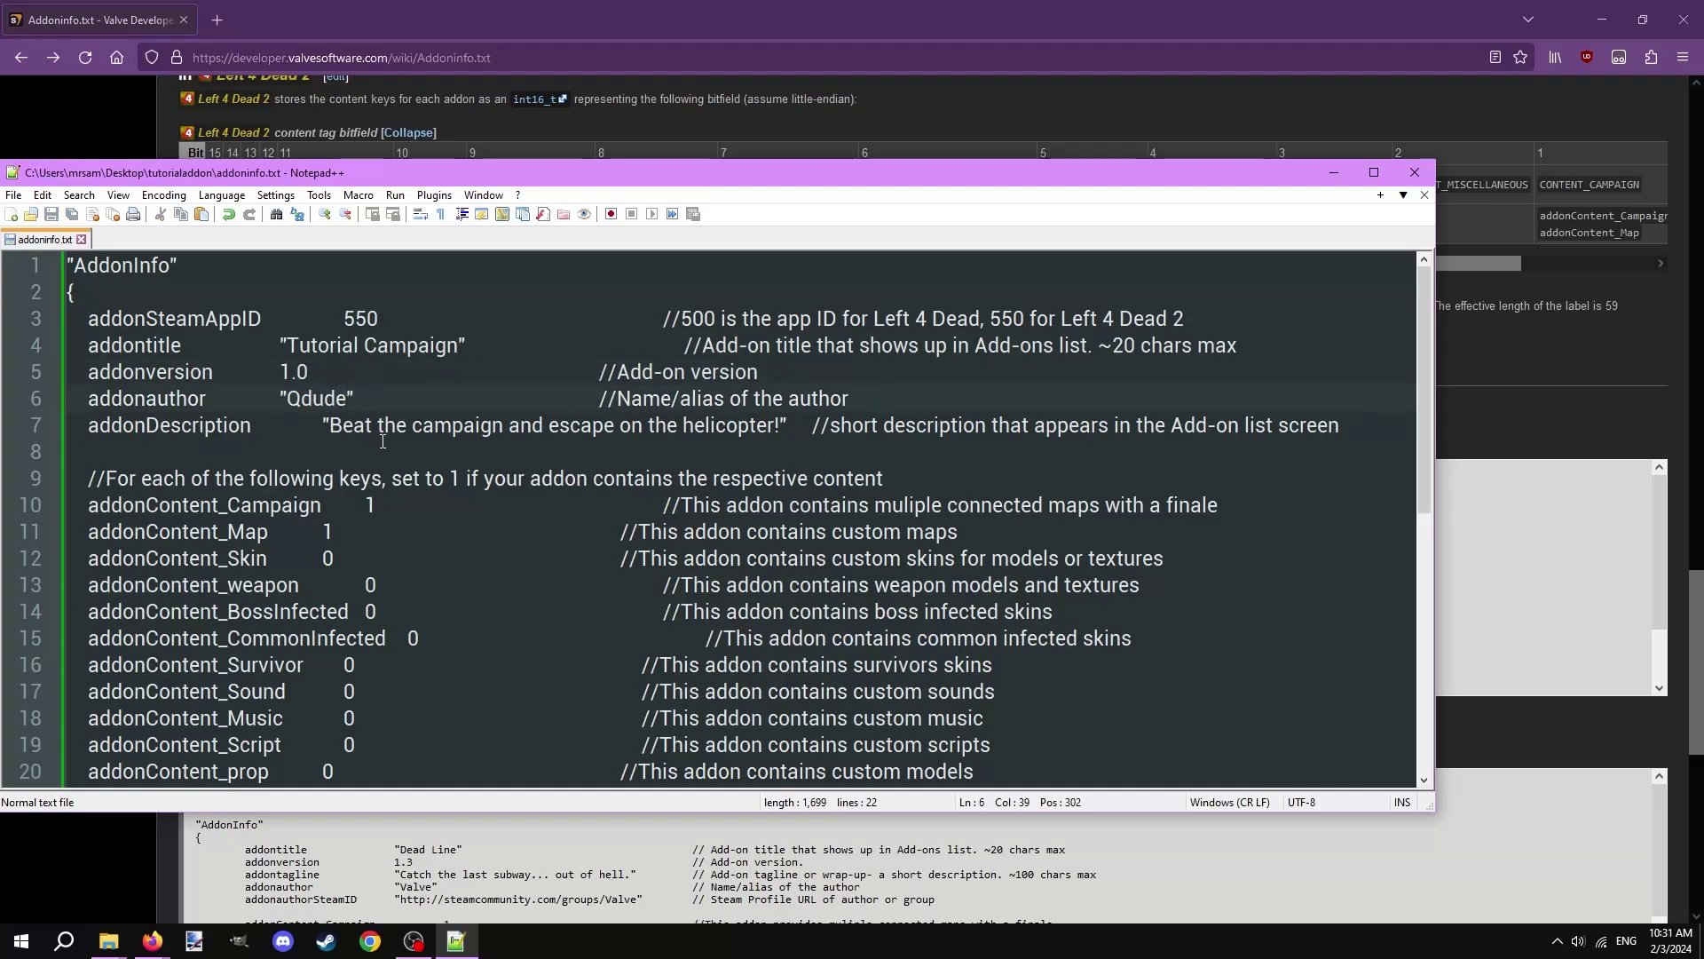
pyautogui.moveTo(780, 426); pyautogui.dragTo(327, 426)
pyautogui.write('This epic and awesome tutorial campaign is epi')
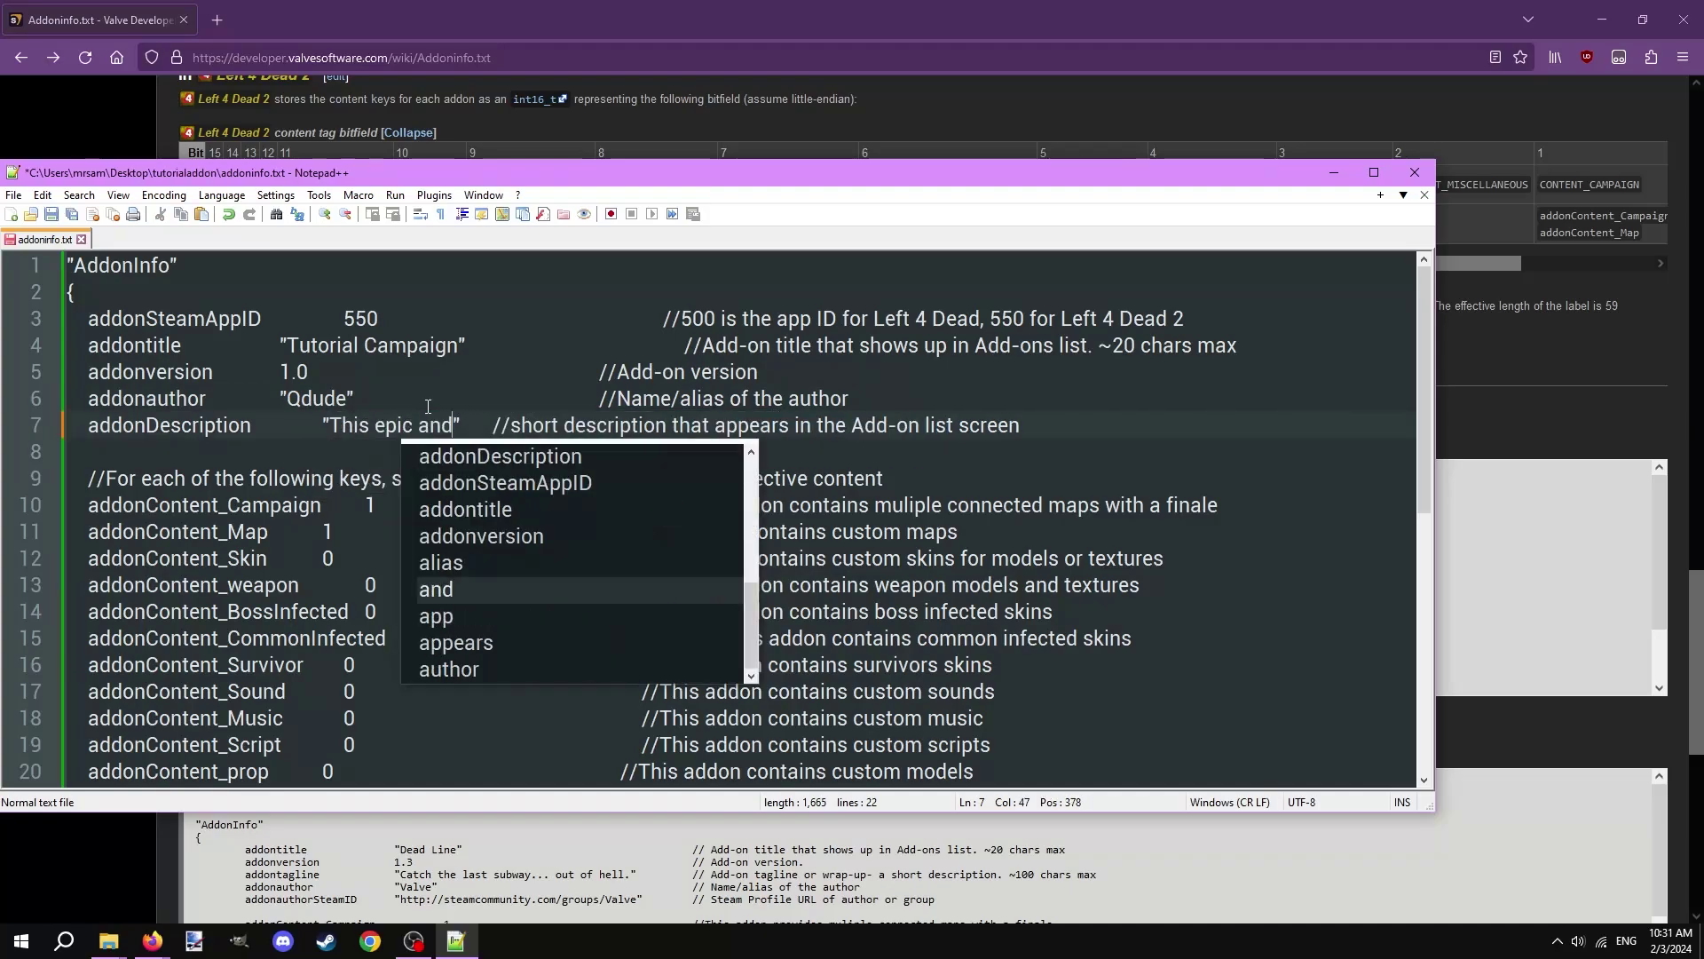
pyautogui.write('c and awesome!')
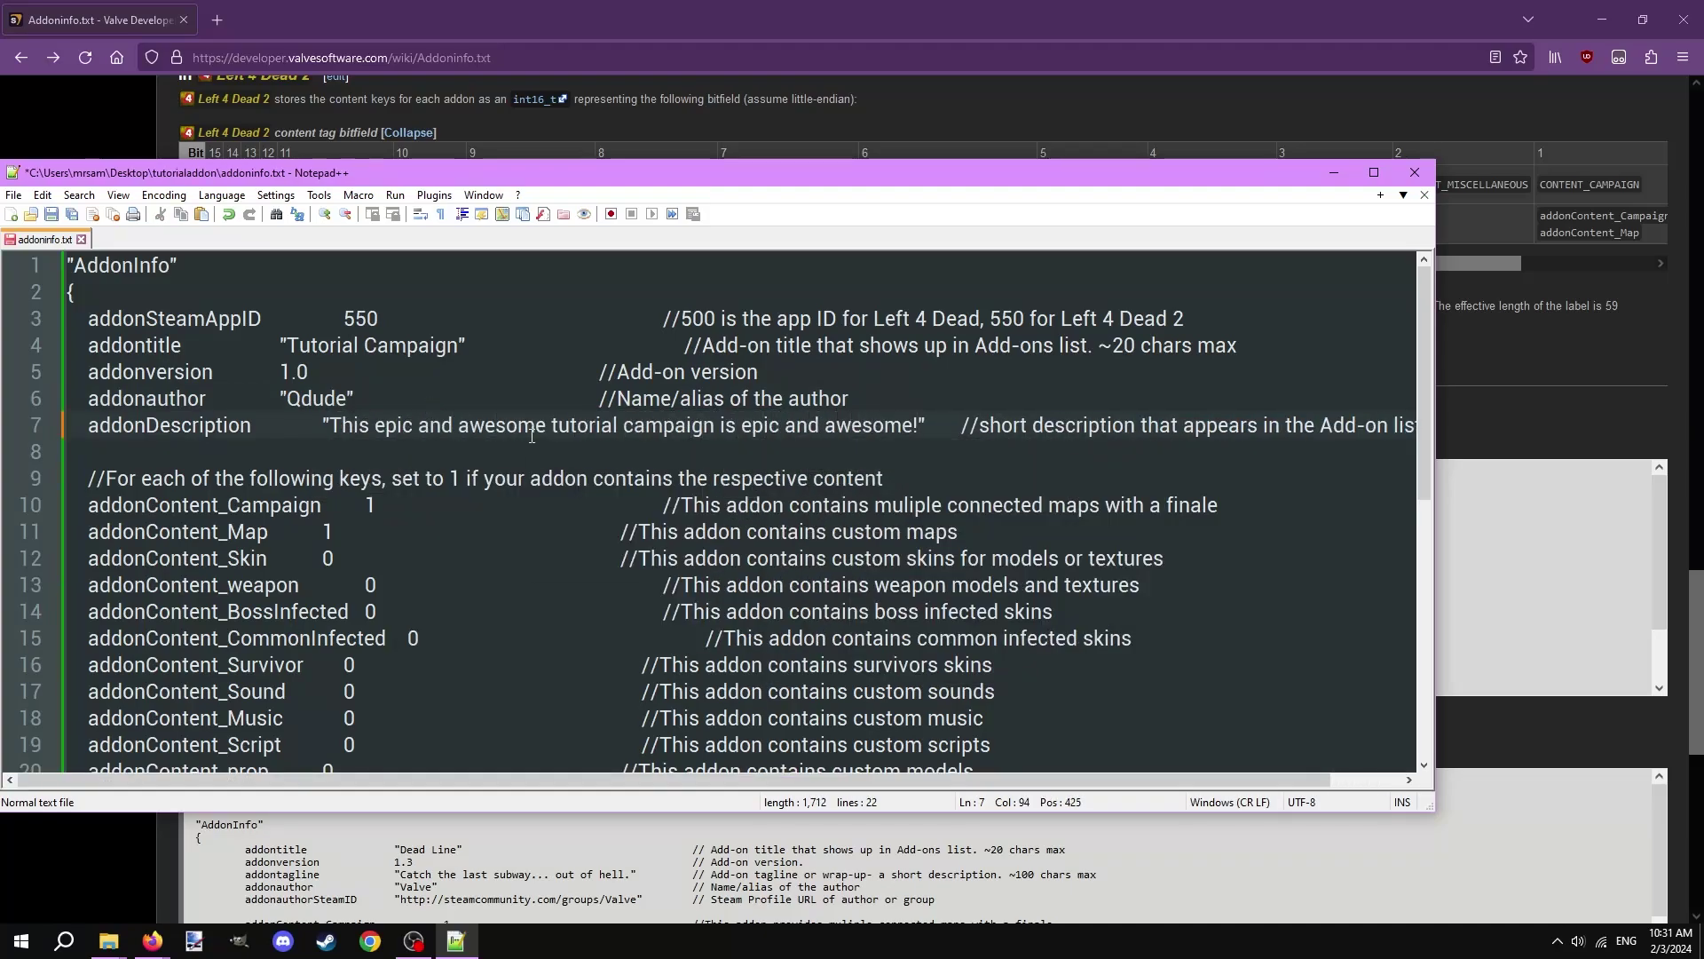
pyautogui.hotkey('ctrl', 's')
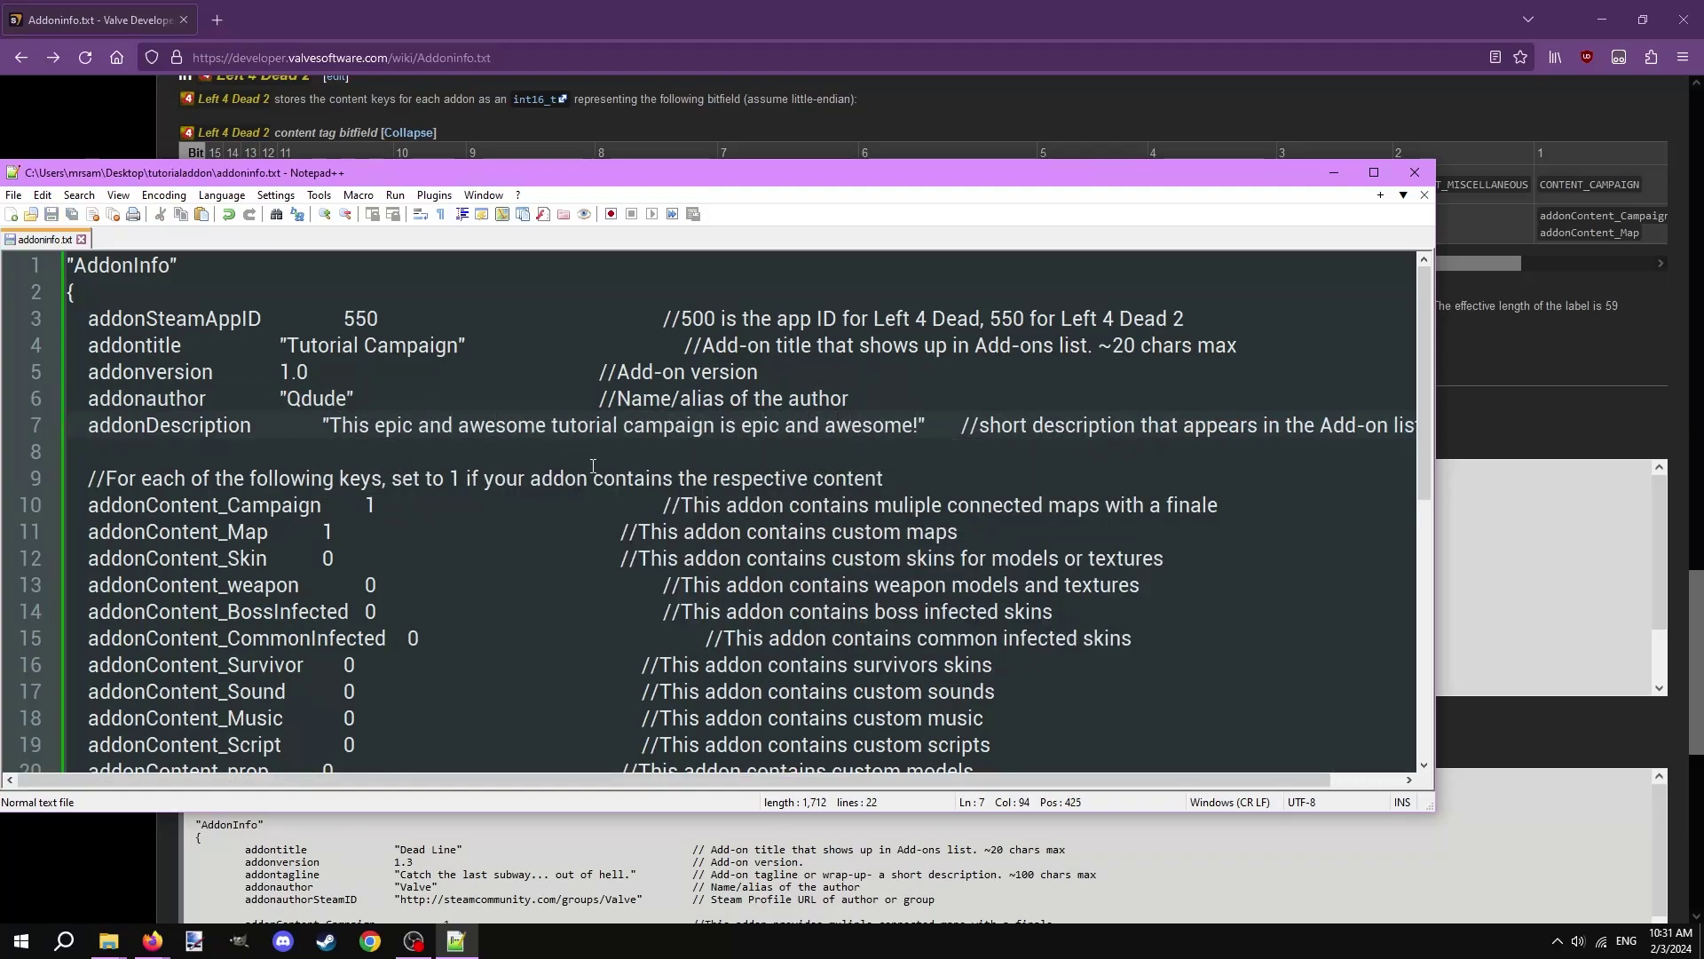
# Set addonContent_Script to 1, edit the addonContent_Sound value, and save again.
pyautogui.scroll(-2, 593, 465)
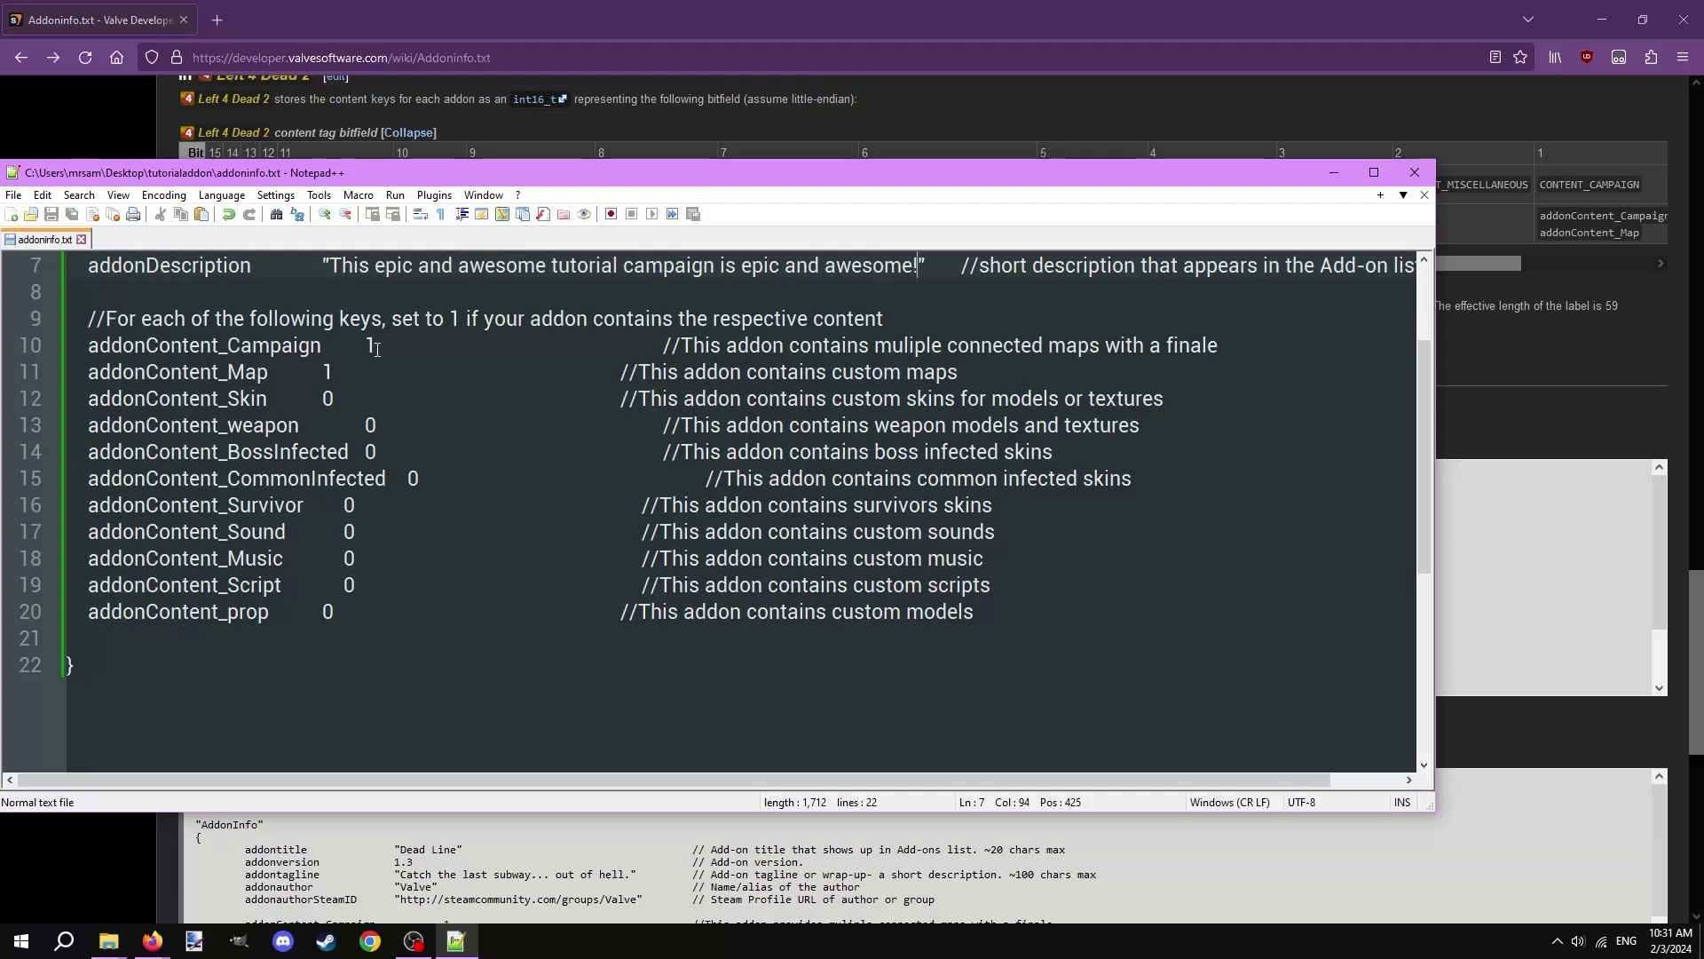
pyautogui.click(352, 582)
pyautogui.press('BackSpace')
pyautogui.write('1')
pyautogui.press('BackSpace')
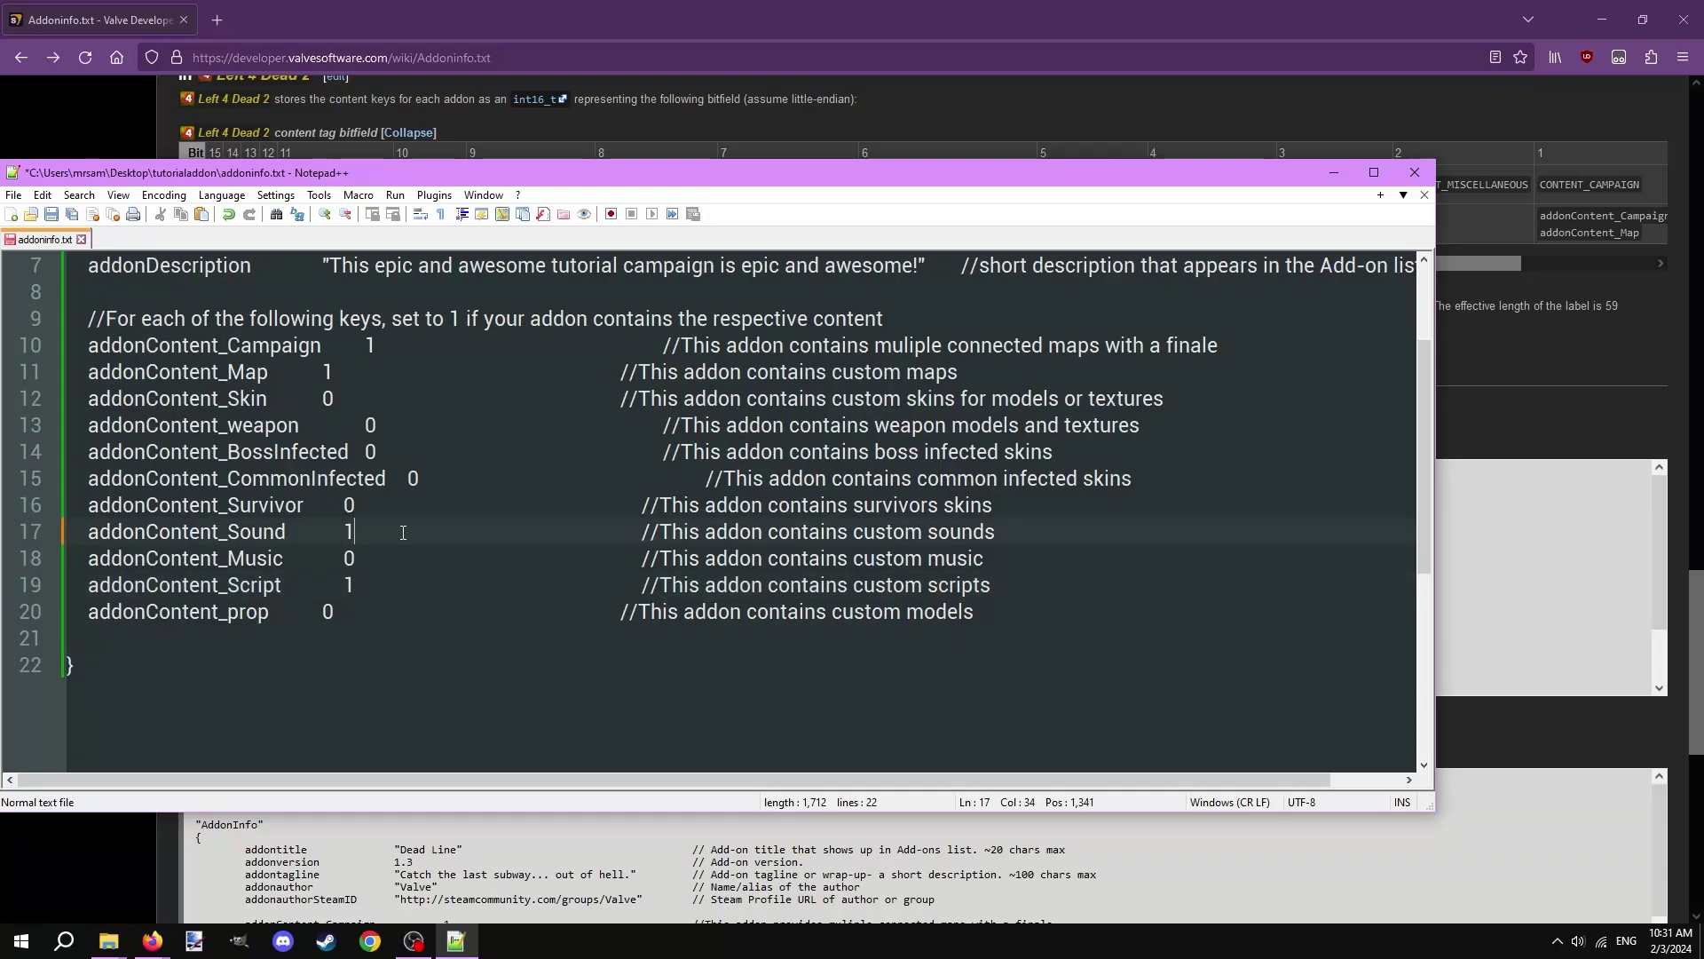
pyautogui.hotkey('ctrl', 's')
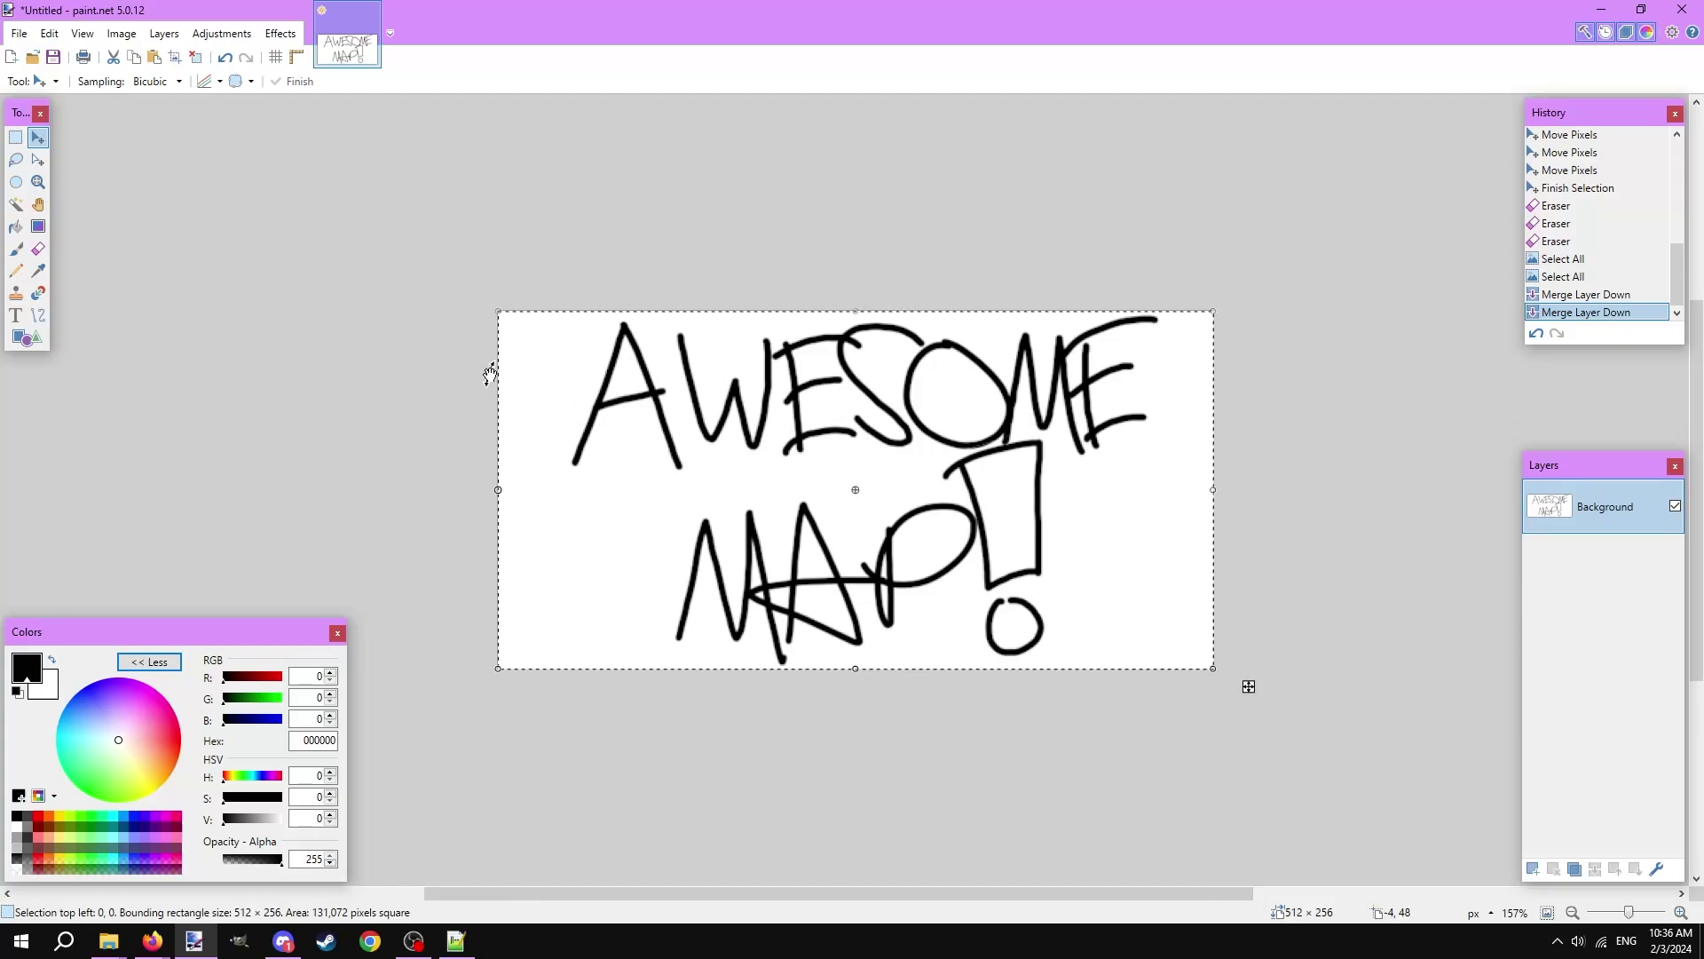
# Save the drawing via Save As as a JPEG named image.jpg.
pyautogui.click(19, 33)
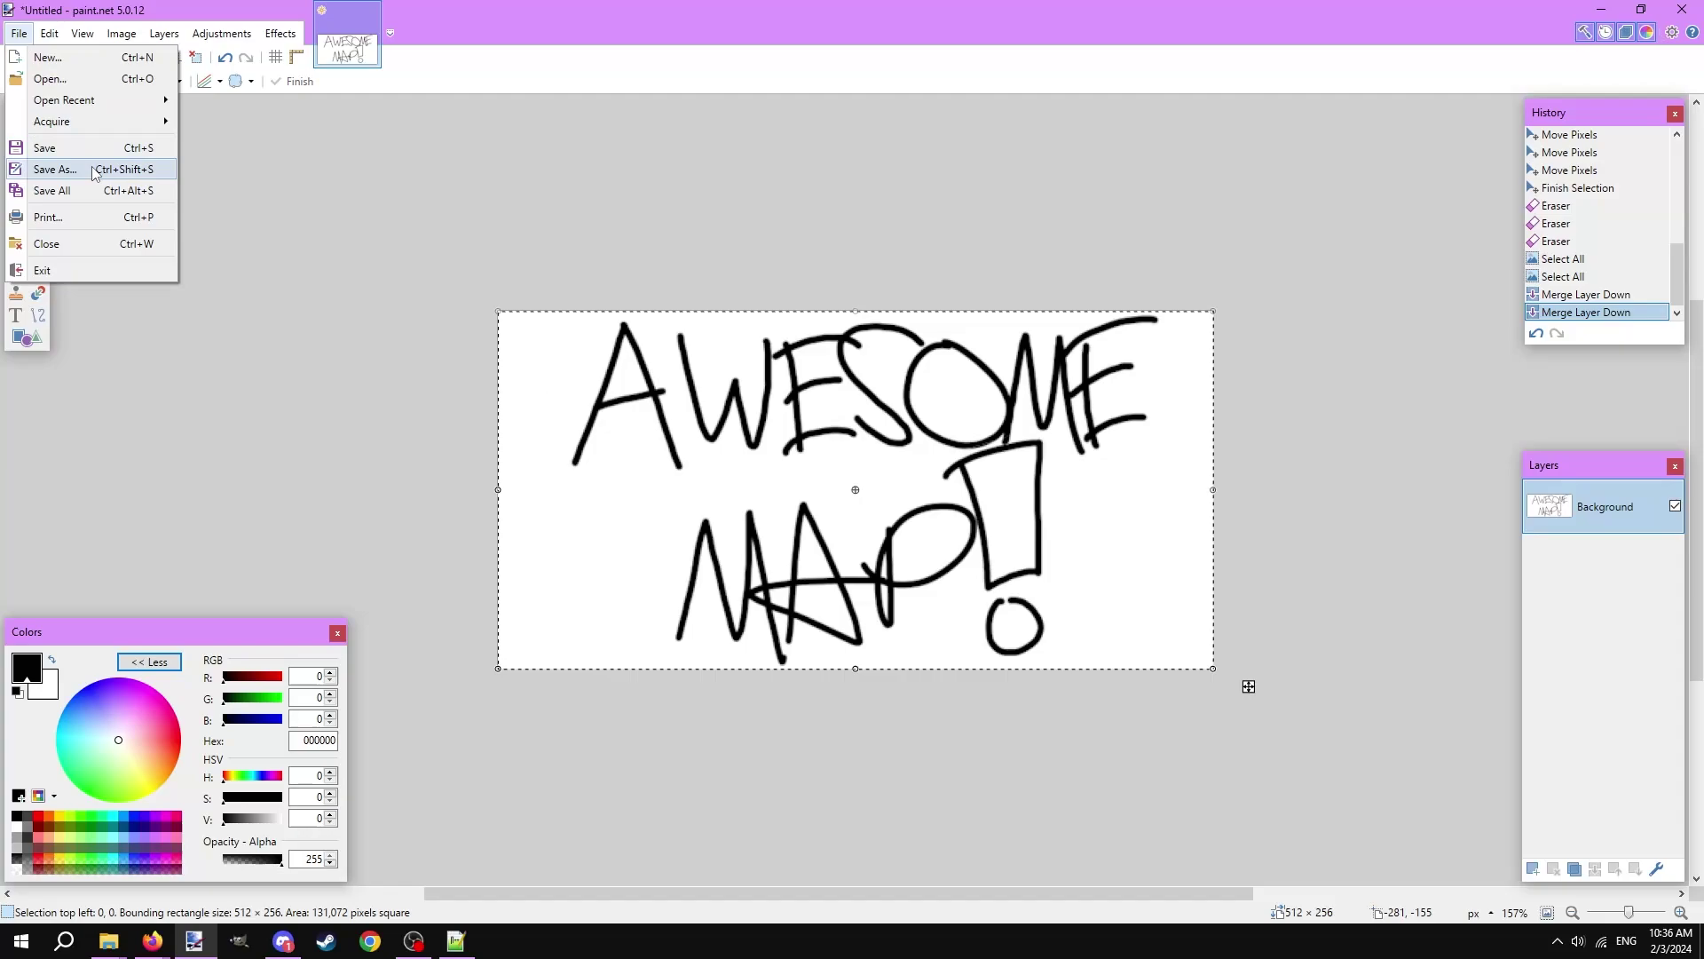
pyautogui.click(53, 166)
pyautogui.click(520, 721)
pyautogui.click(521, 765)
pyautogui.write('image')
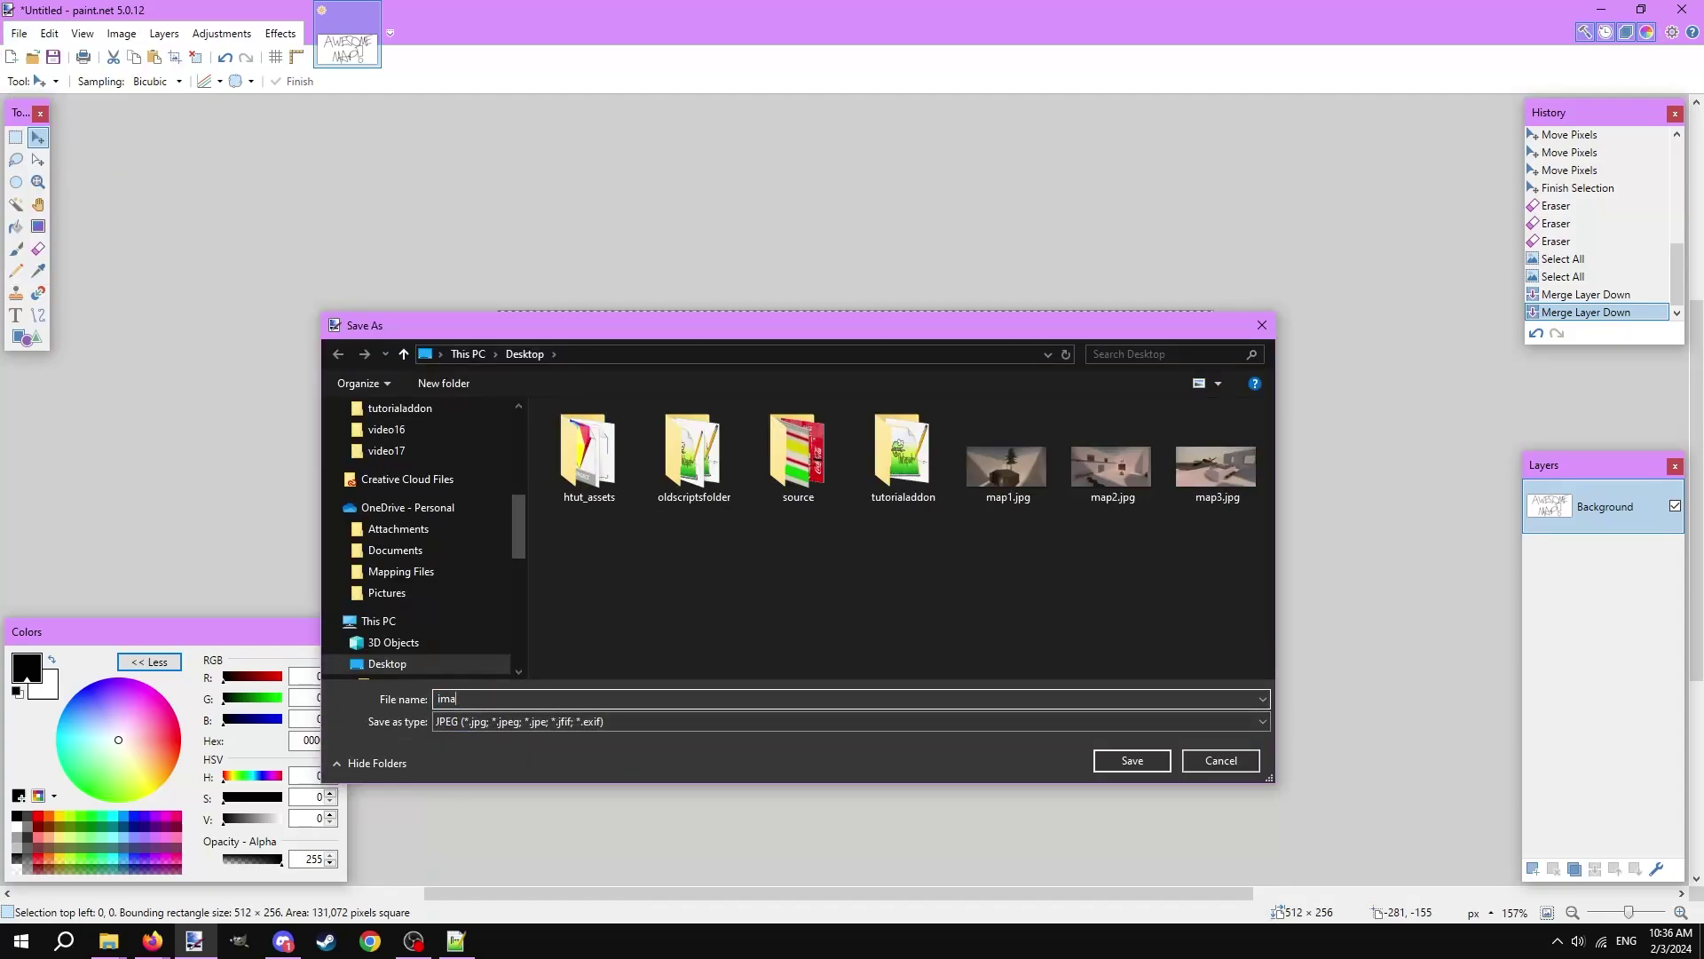
pyautogui.press('Return')
pyautogui.press('Return')
# Import image.jpg into VTFEdit with the default texture options.
pyautogui.click(499, 941)
pyautogui.click(15, 29)
pyautogui.click(66, 141)
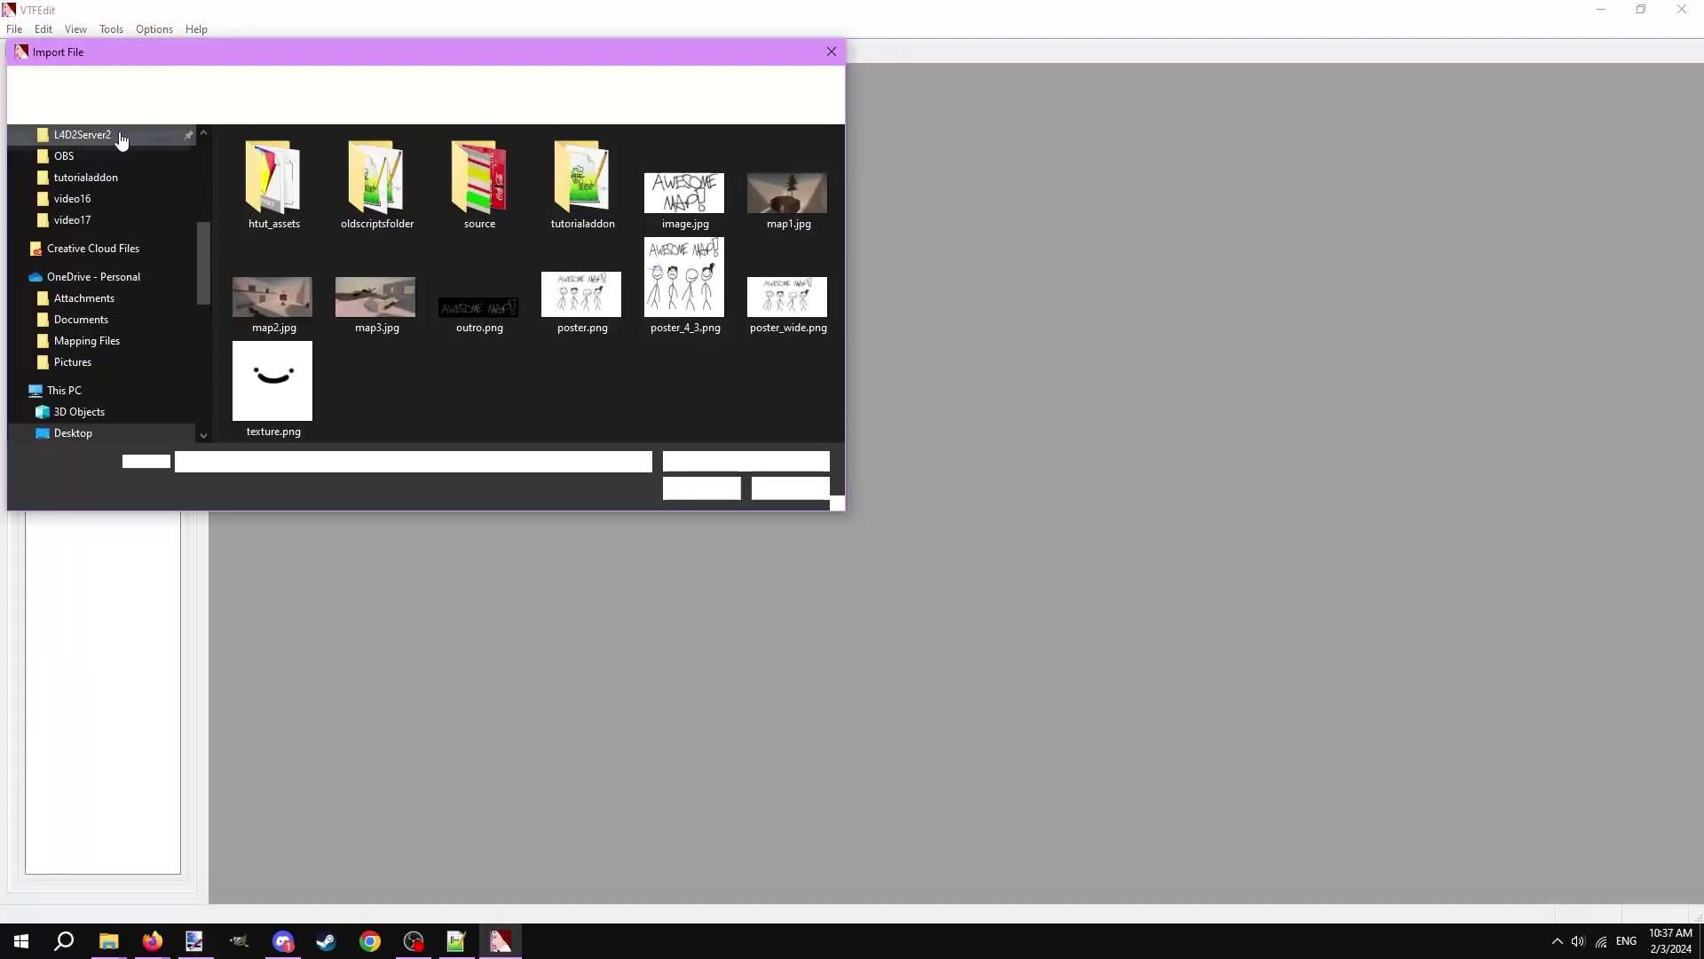
pyautogui.click(661, 197)
pyautogui.click(701, 487)
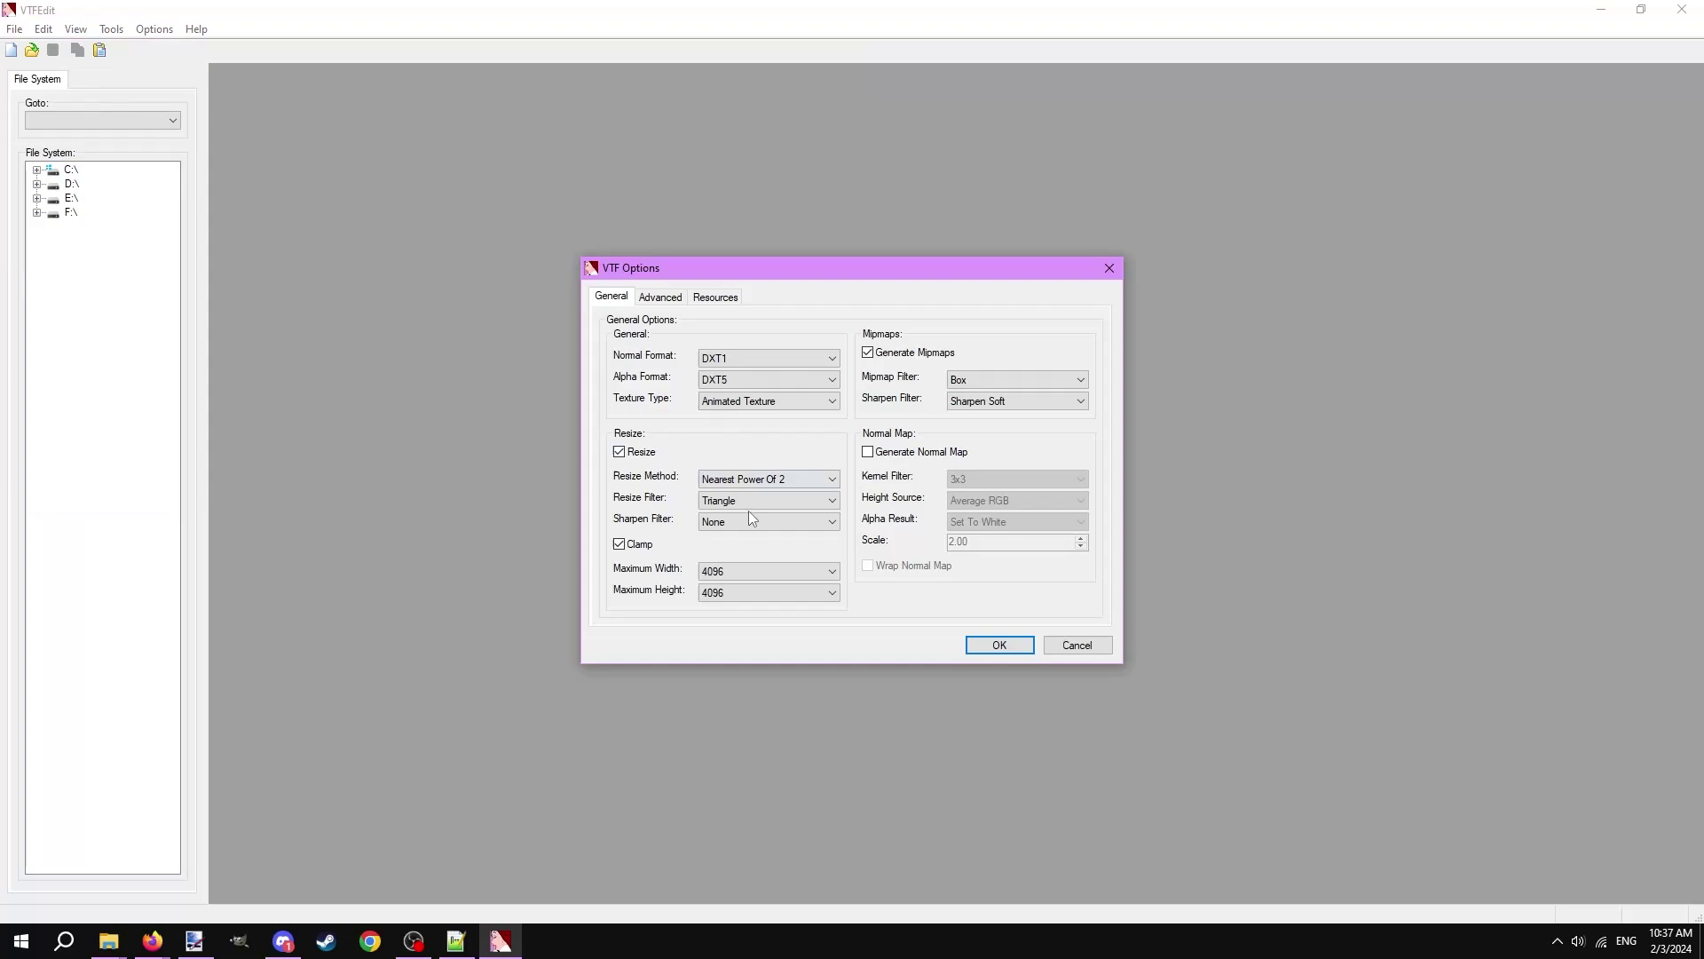
pyautogui.click(991, 645)
# Export the texture as a JPEG named addonimage.
pyautogui.click(14, 29)
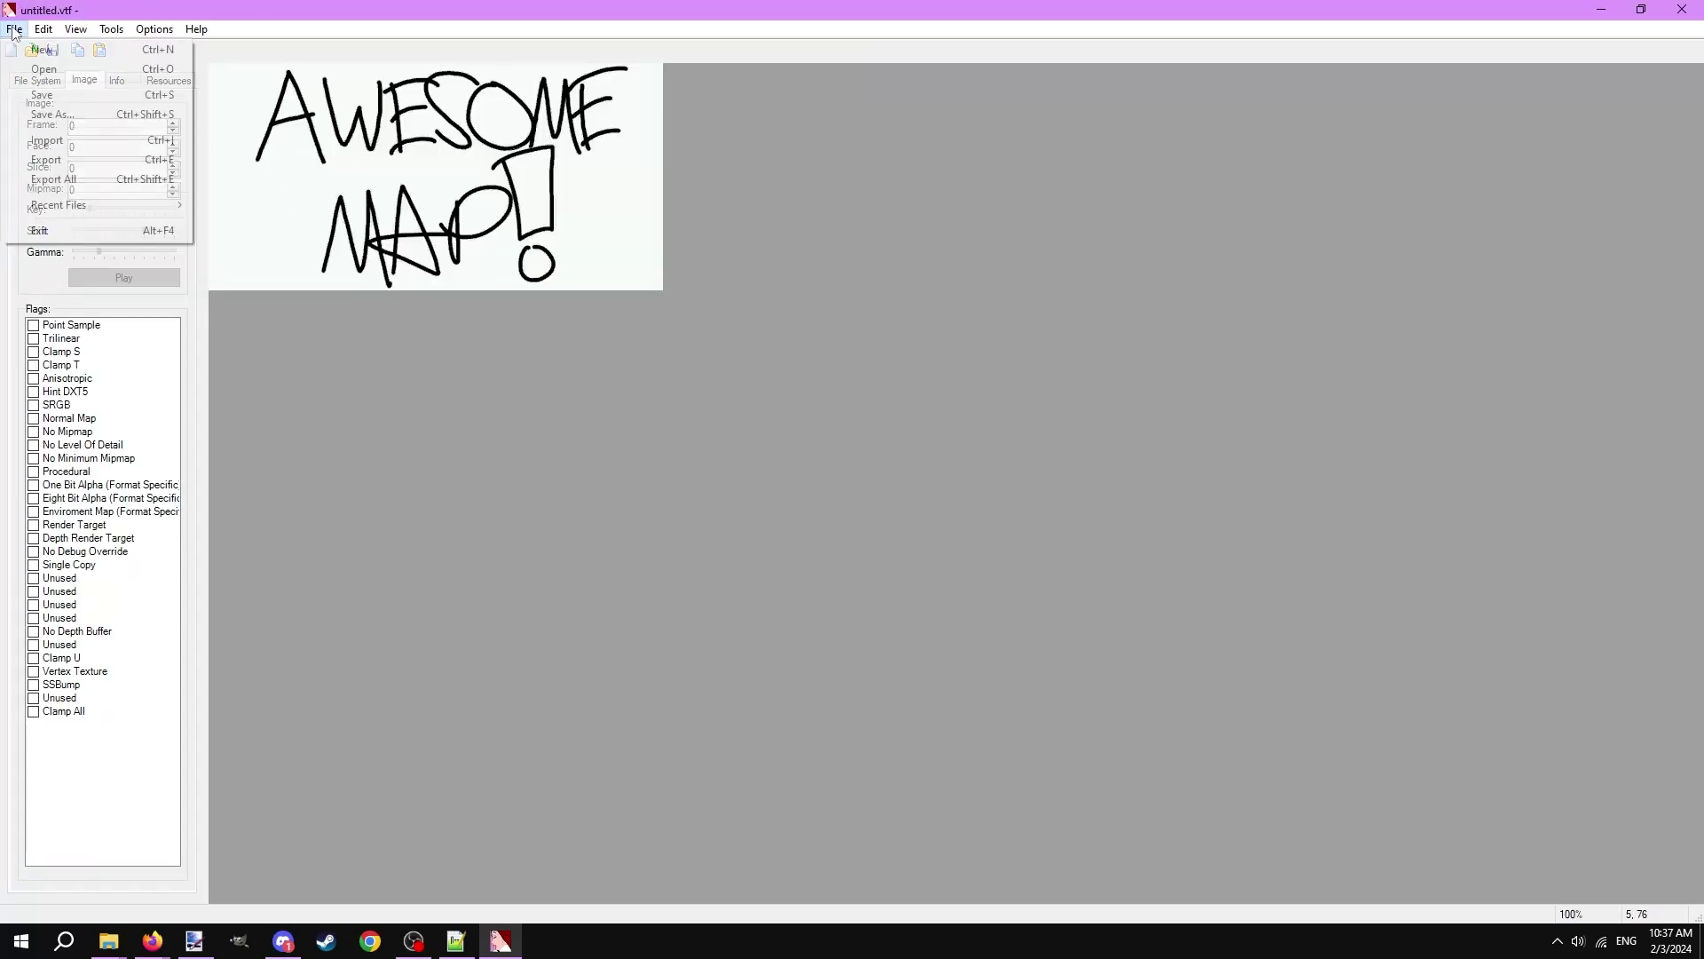
pyautogui.click(60, 158)
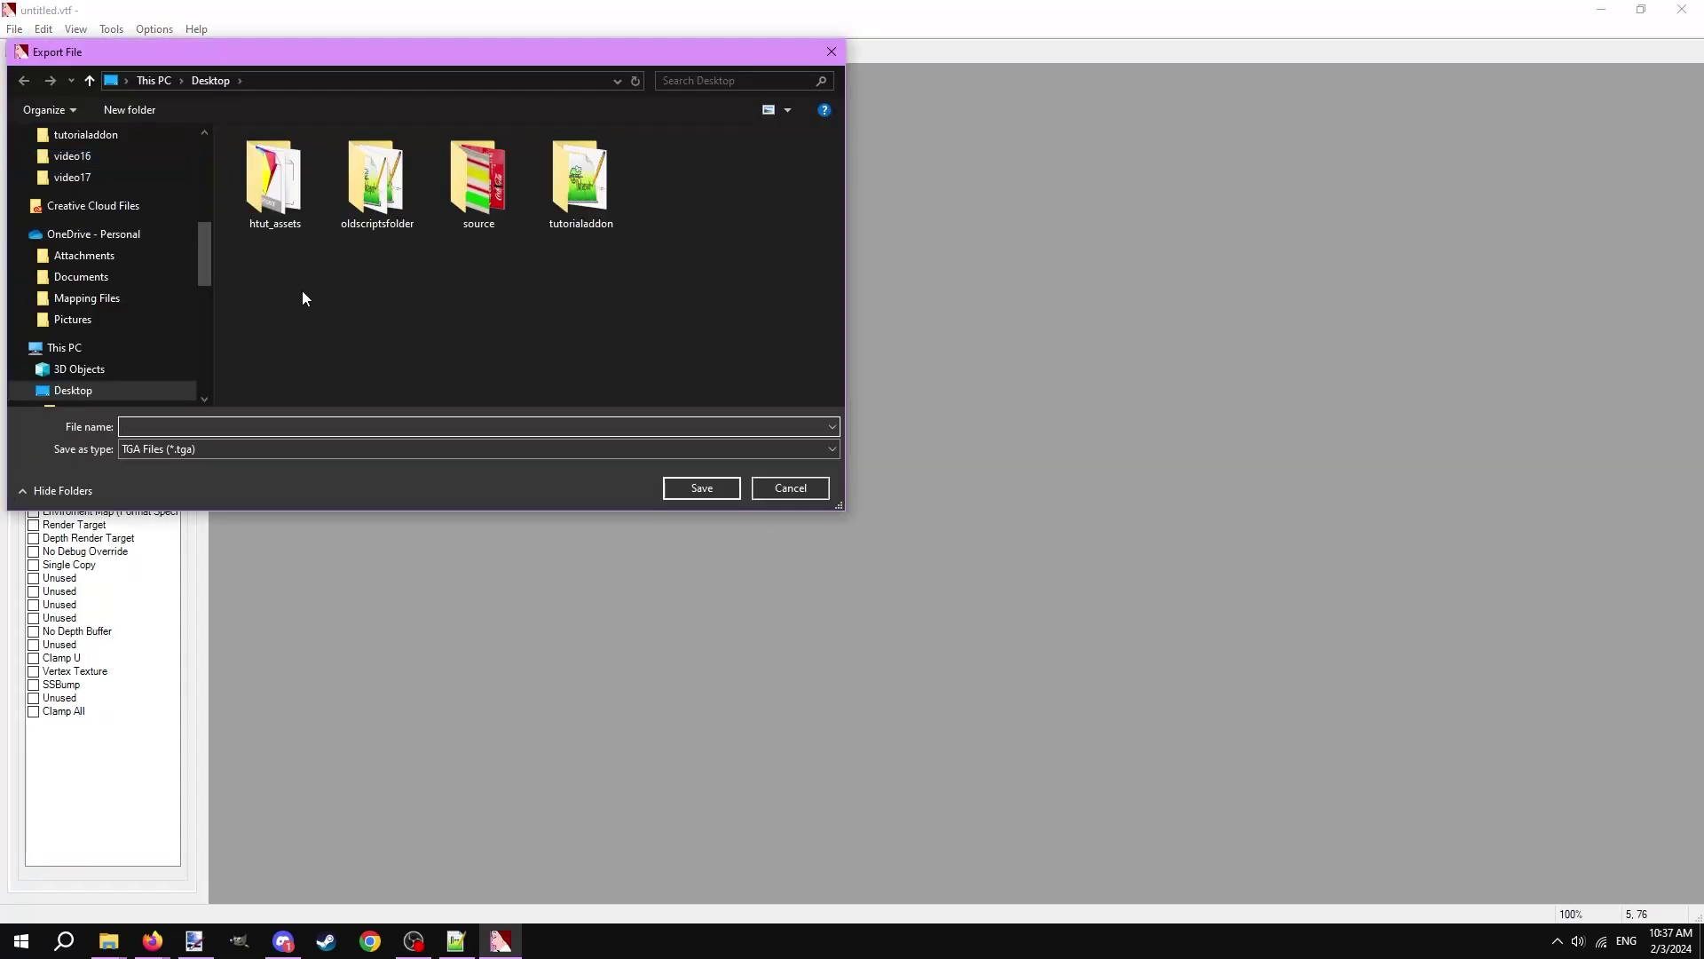
pyautogui.click(266, 448)
pyautogui.click(221, 480)
pyautogui.click(194, 426)
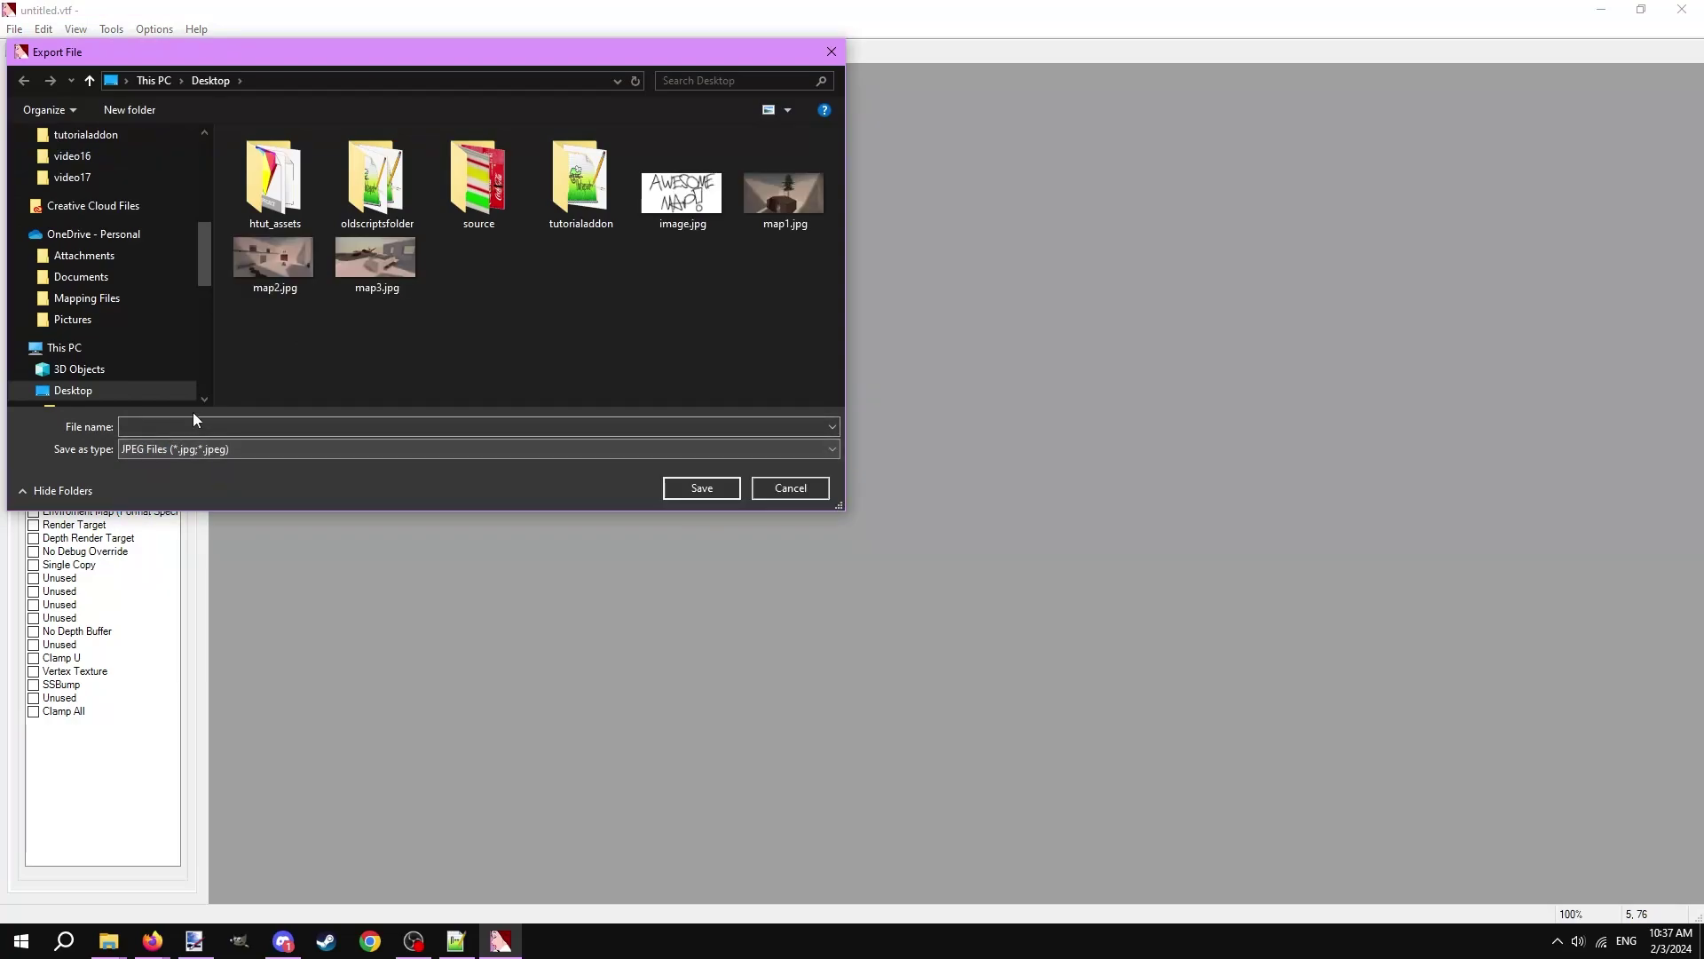
pyautogui.write('addonimage')
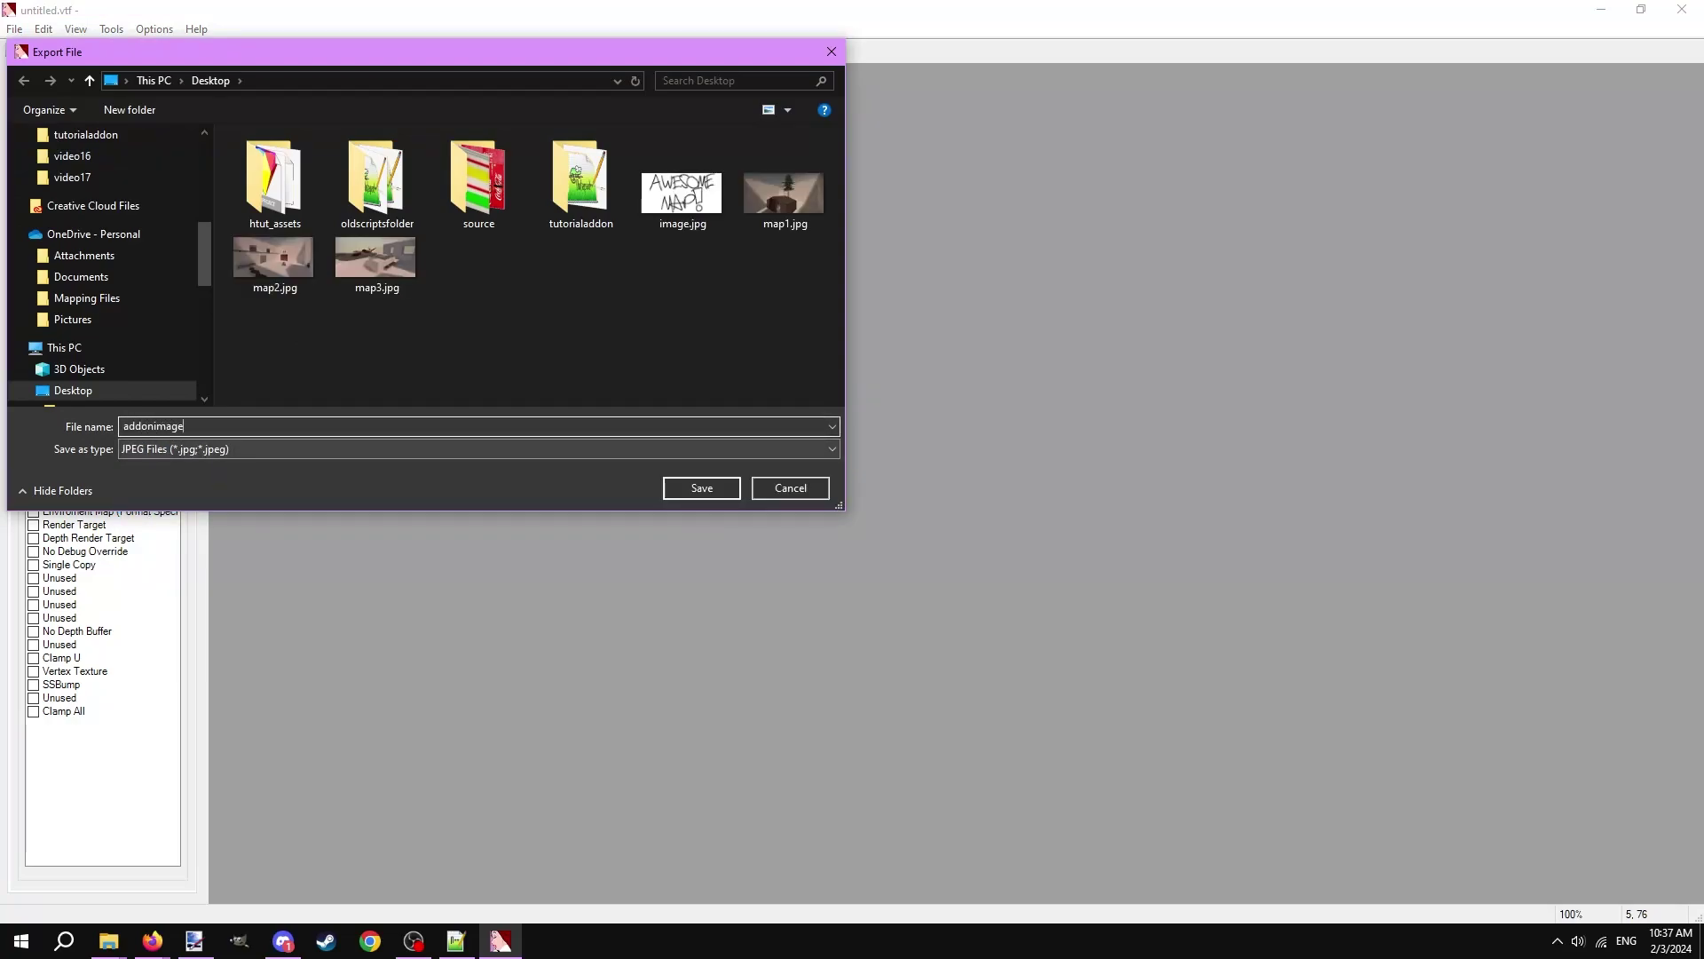
pyautogui.press('Return')
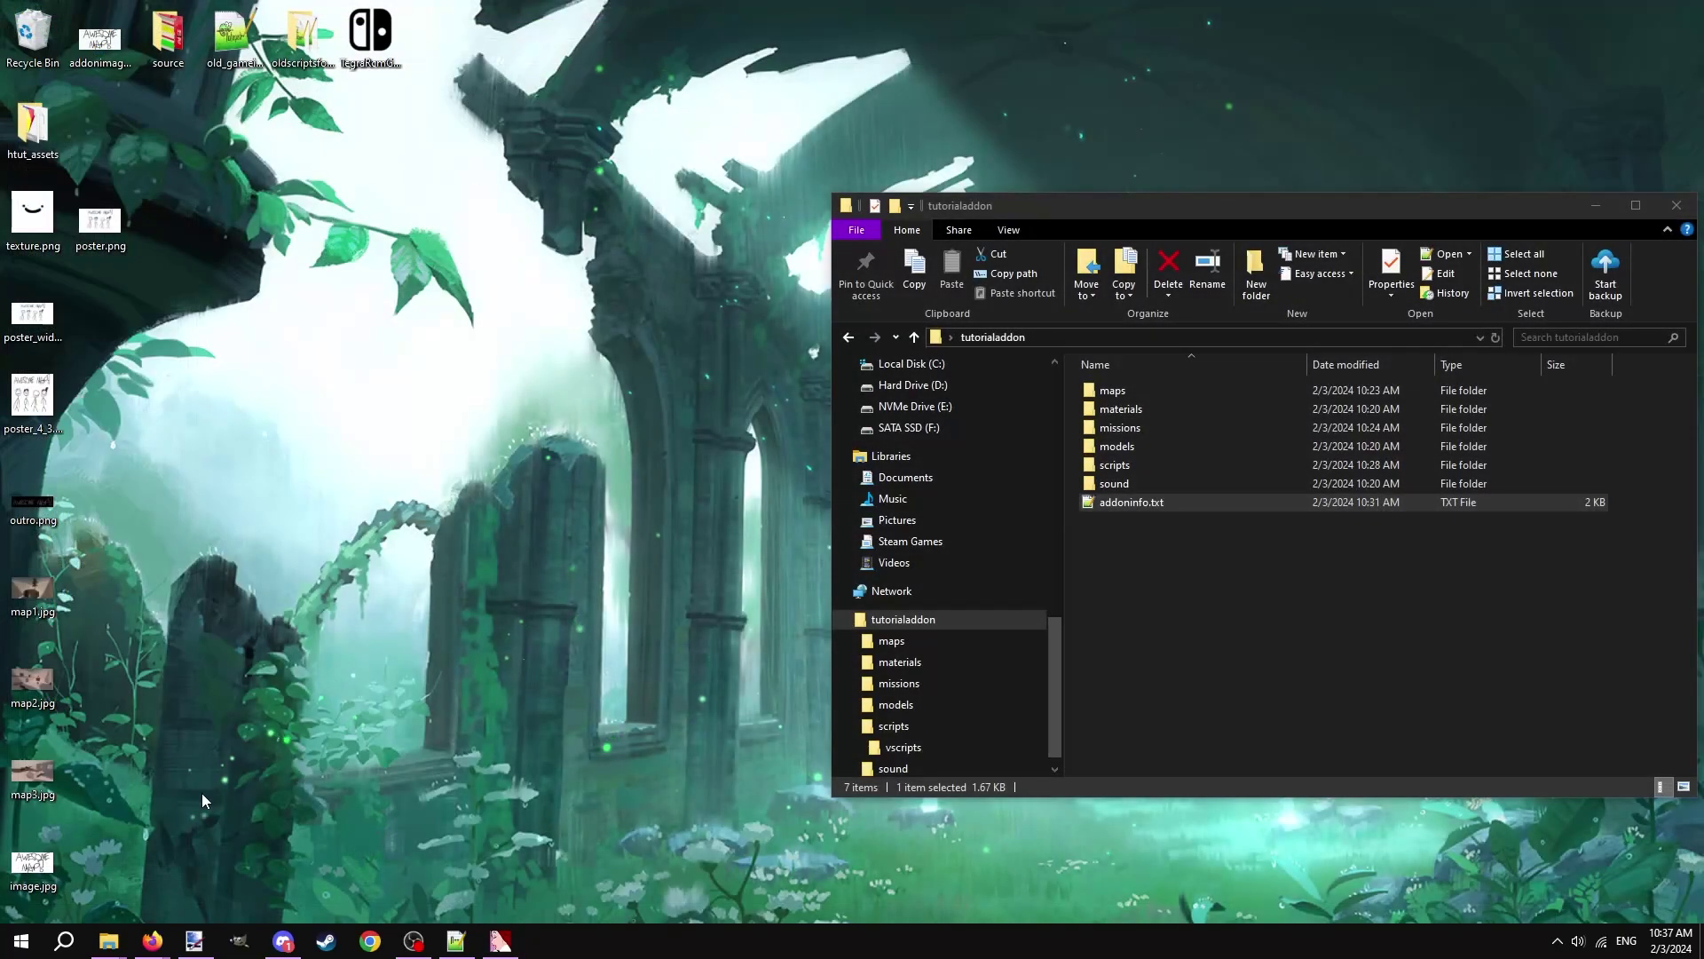
# Move addonimage.jpg into the tutorialaddon folder and open Left 4 Dead 2's bin folder.
pyautogui.moveTo(100, 37); pyautogui.dragTo(1230, 568)
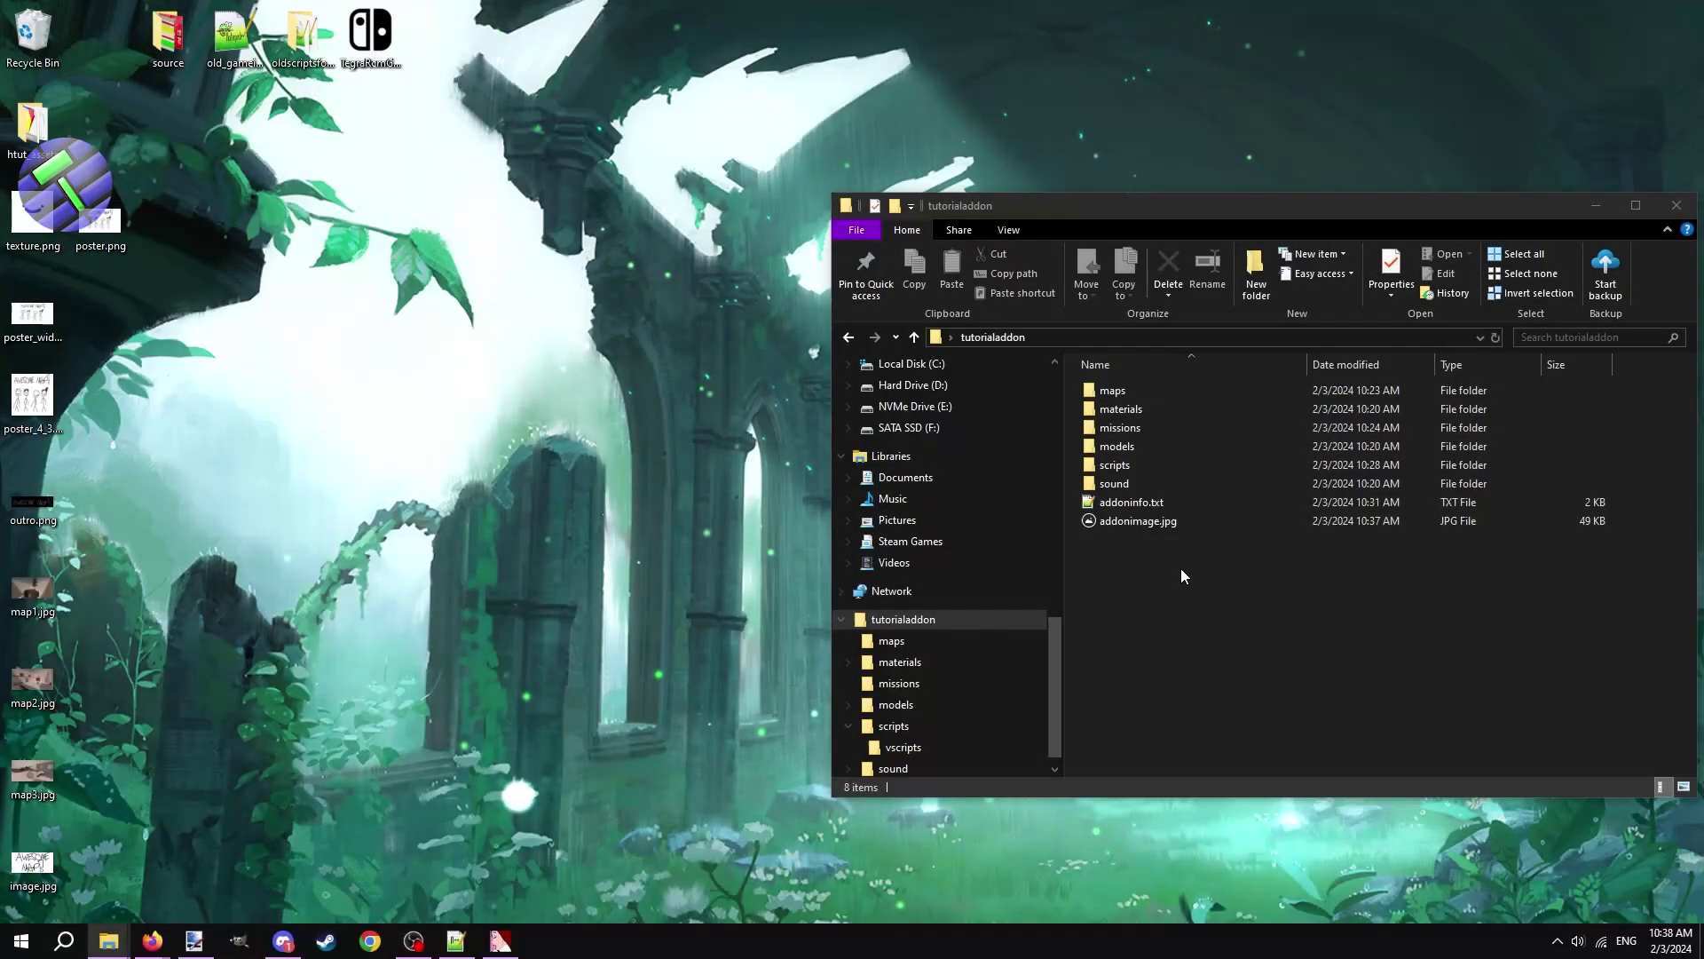
pyautogui.click(1237, 610)
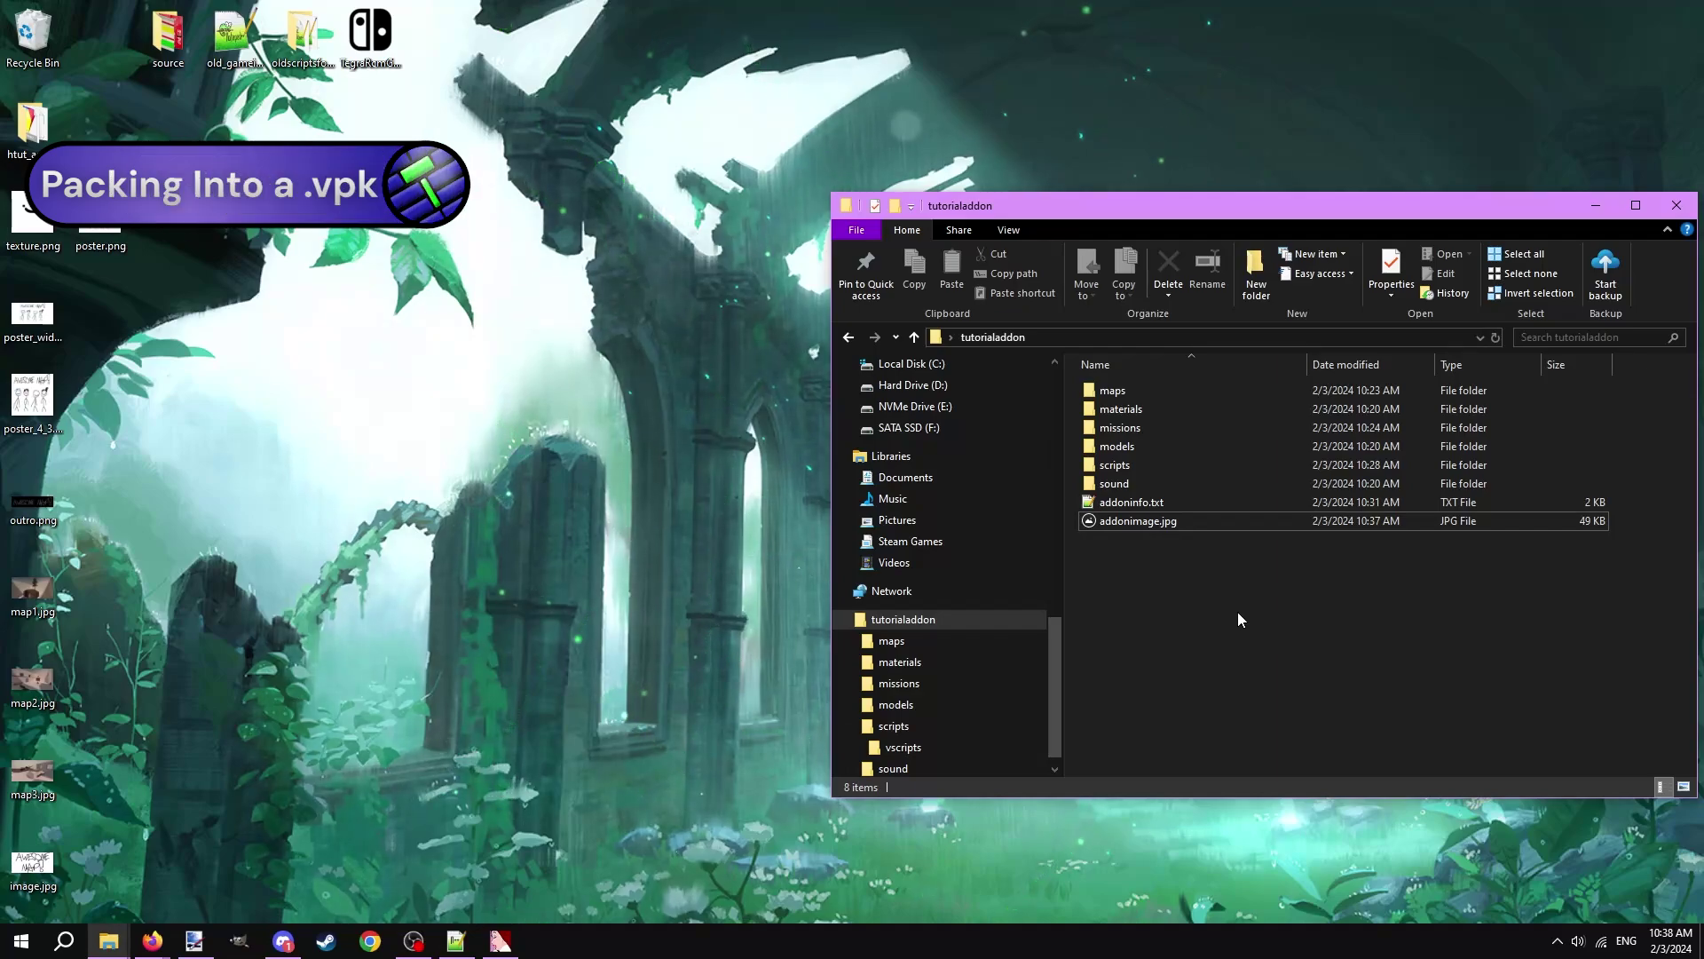
pyautogui.hotkey('alt', 'Tab')
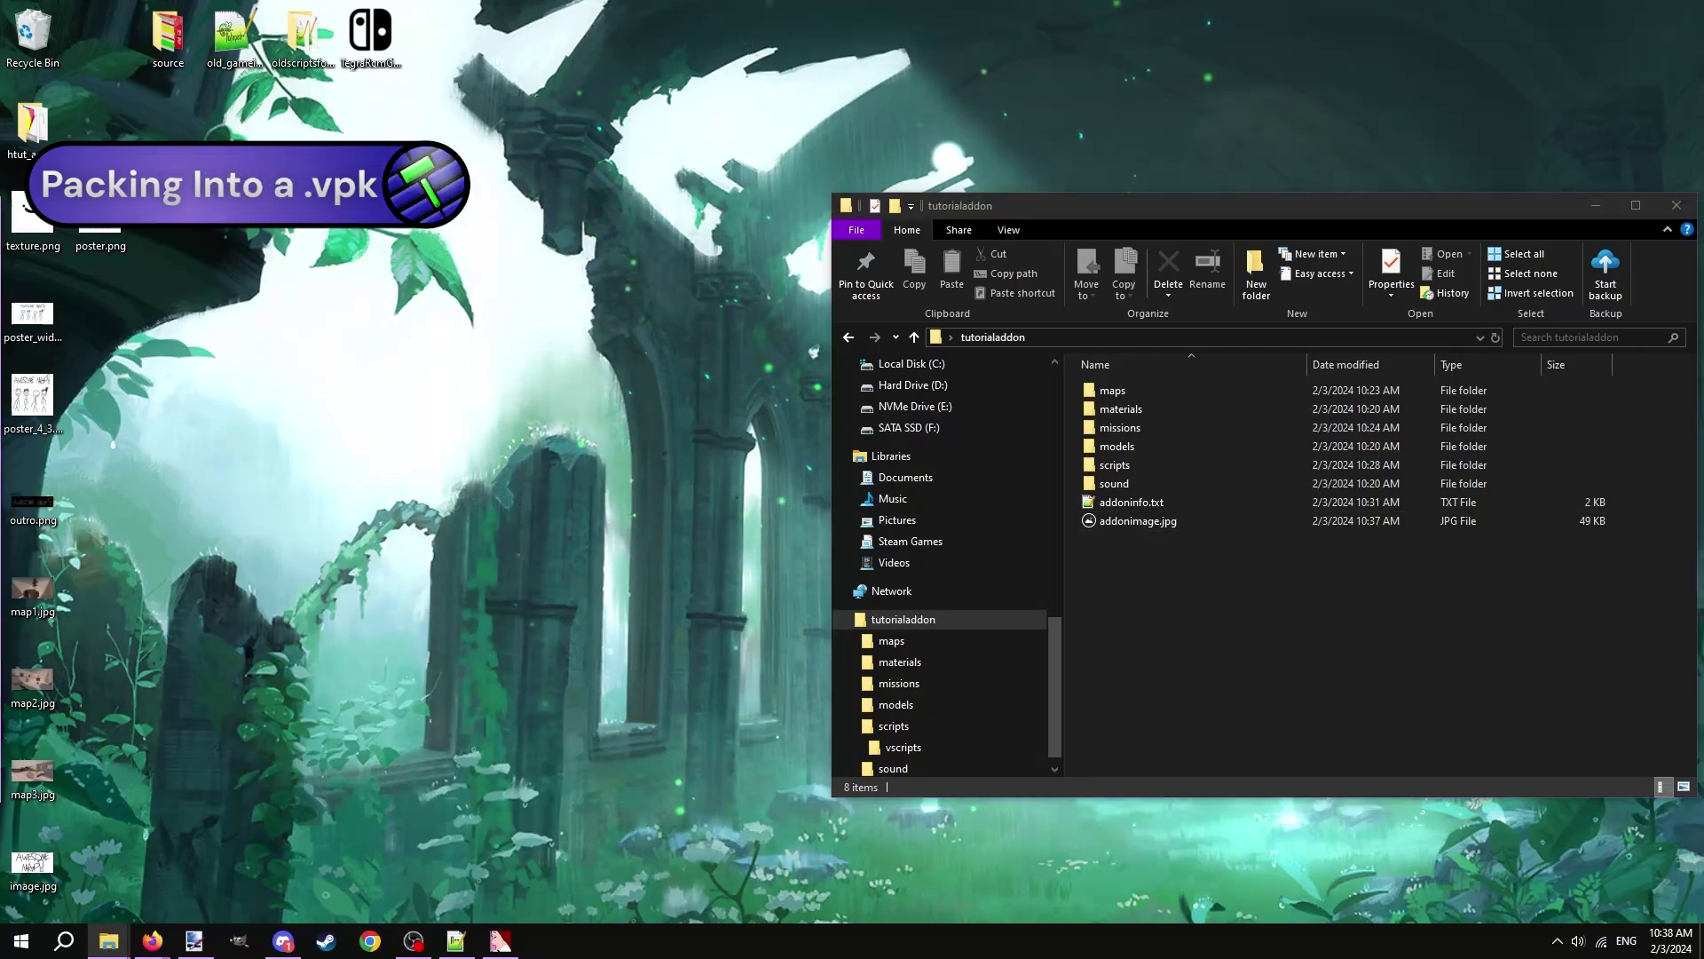
pyautogui.moveTo(500, 251); pyautogui.dragTo(504, 254)
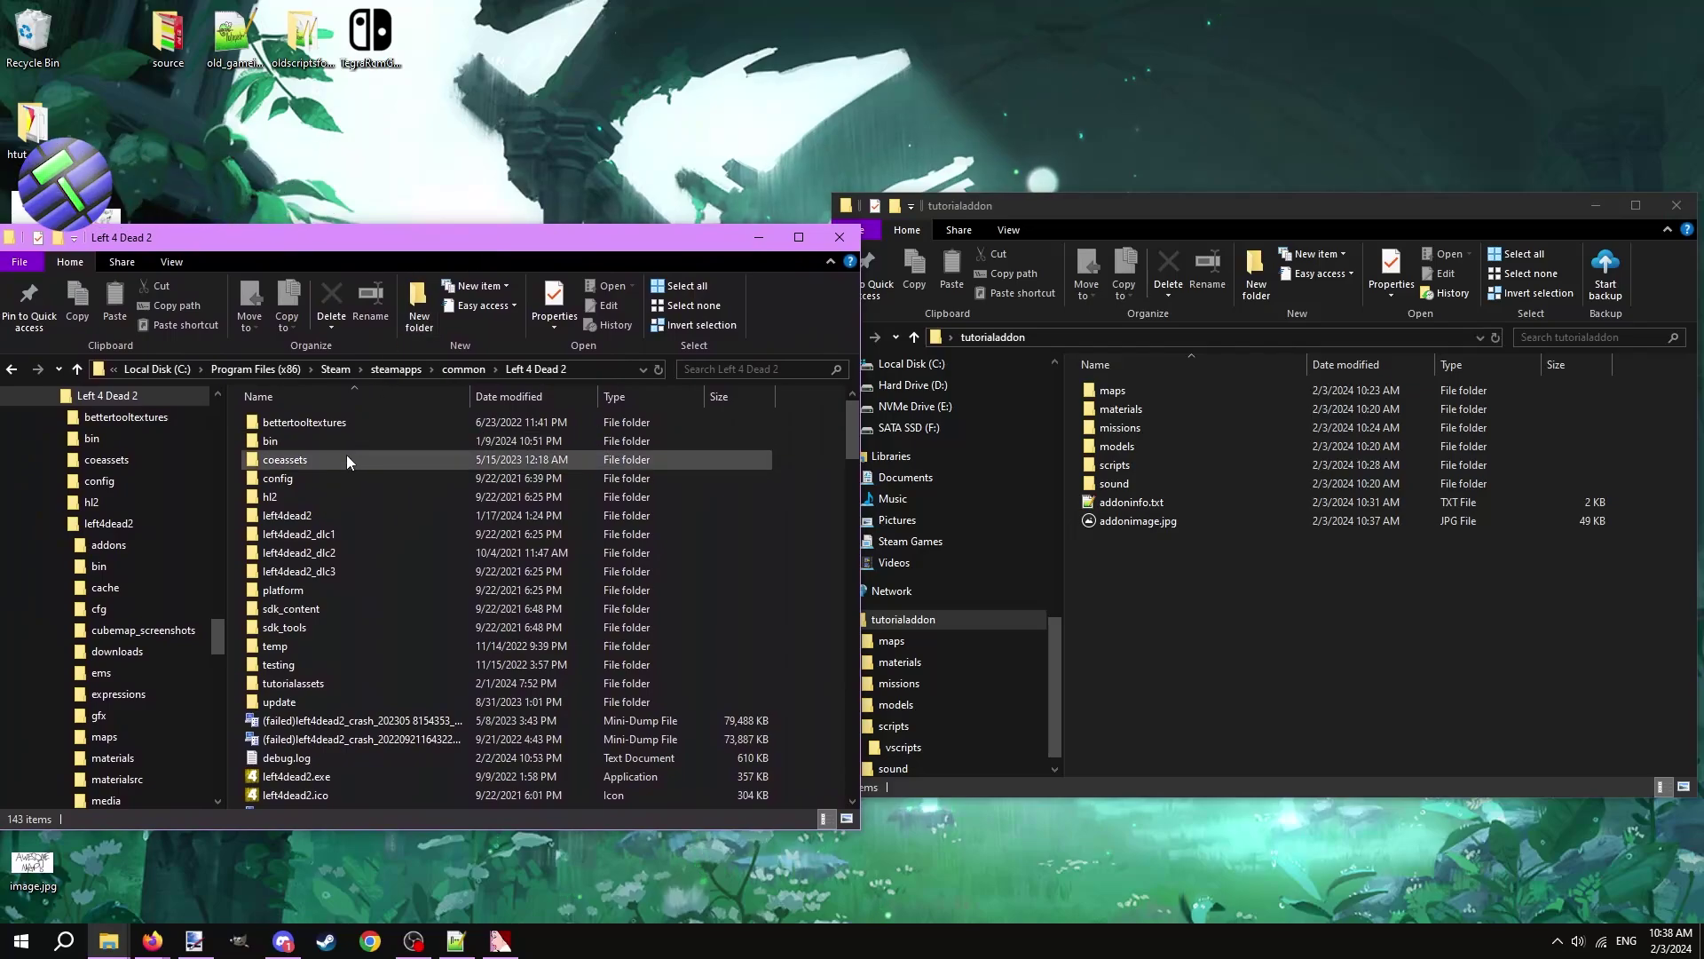
pyautogui.doubleClick(312, 440)
# Drop the tutorialaddon folder onto vpk.exe and place the resulting tutorialaddon.vpk on the desktop.
pyautogui.moveTo(854, 410); pyautogui.dragTo(829, 716)
pyautogui.scroll(-13, 566, 655)
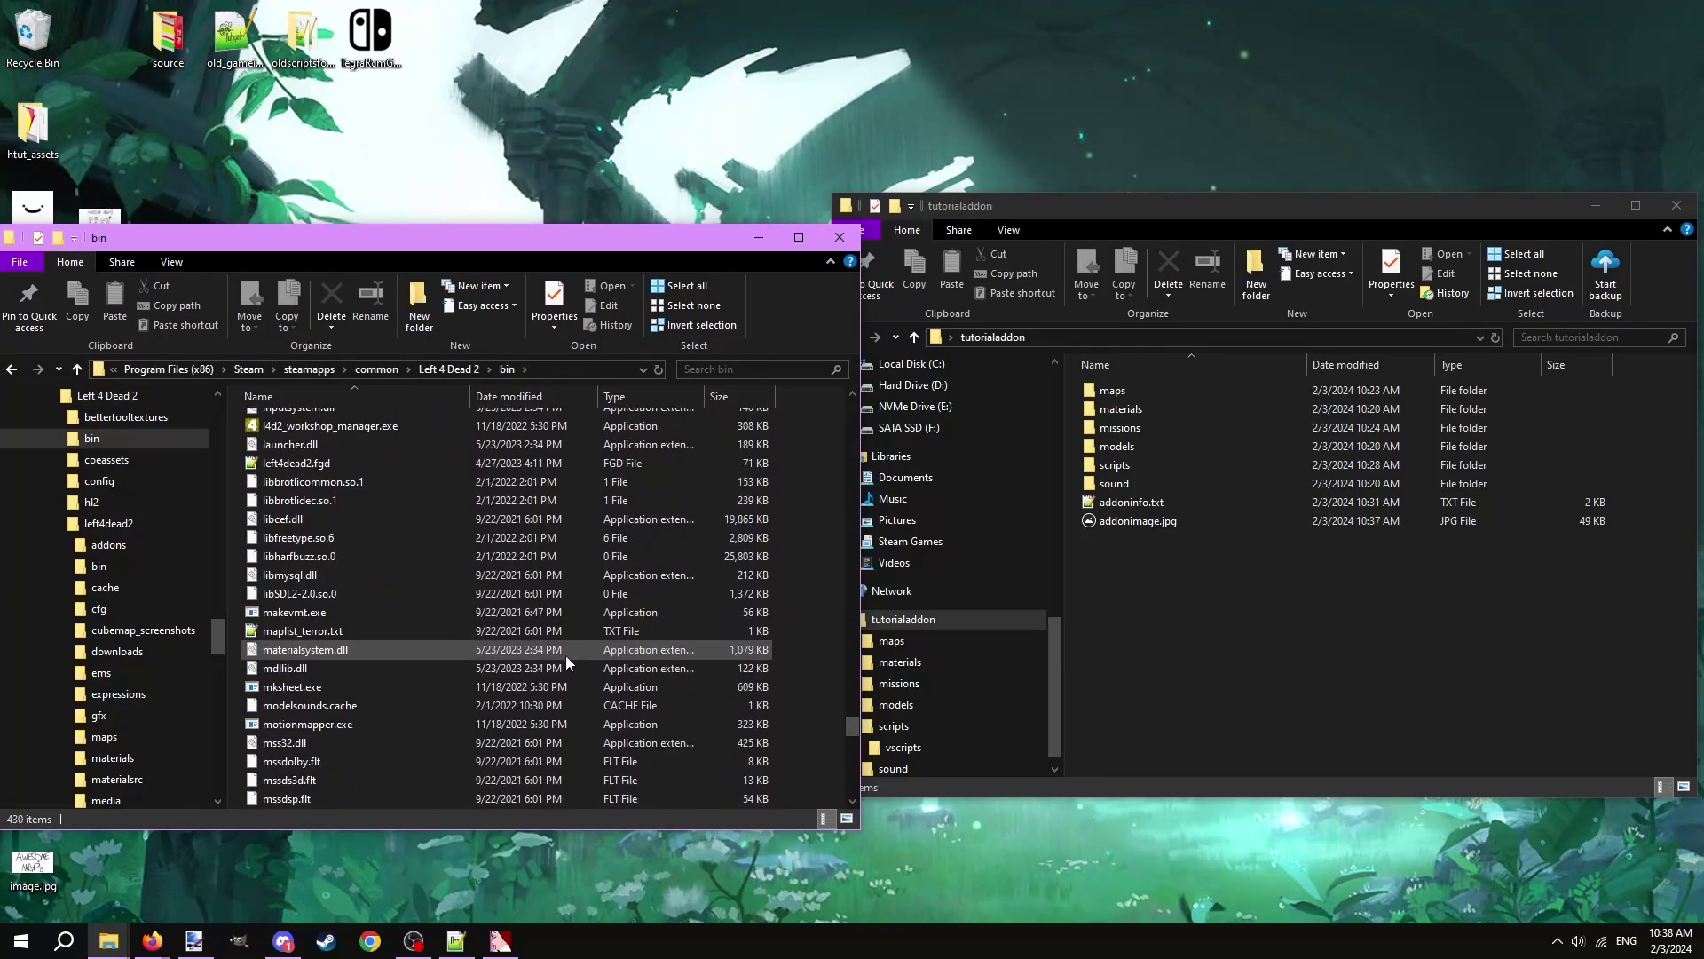
pyautogui.scroll(-10, 357, 666)
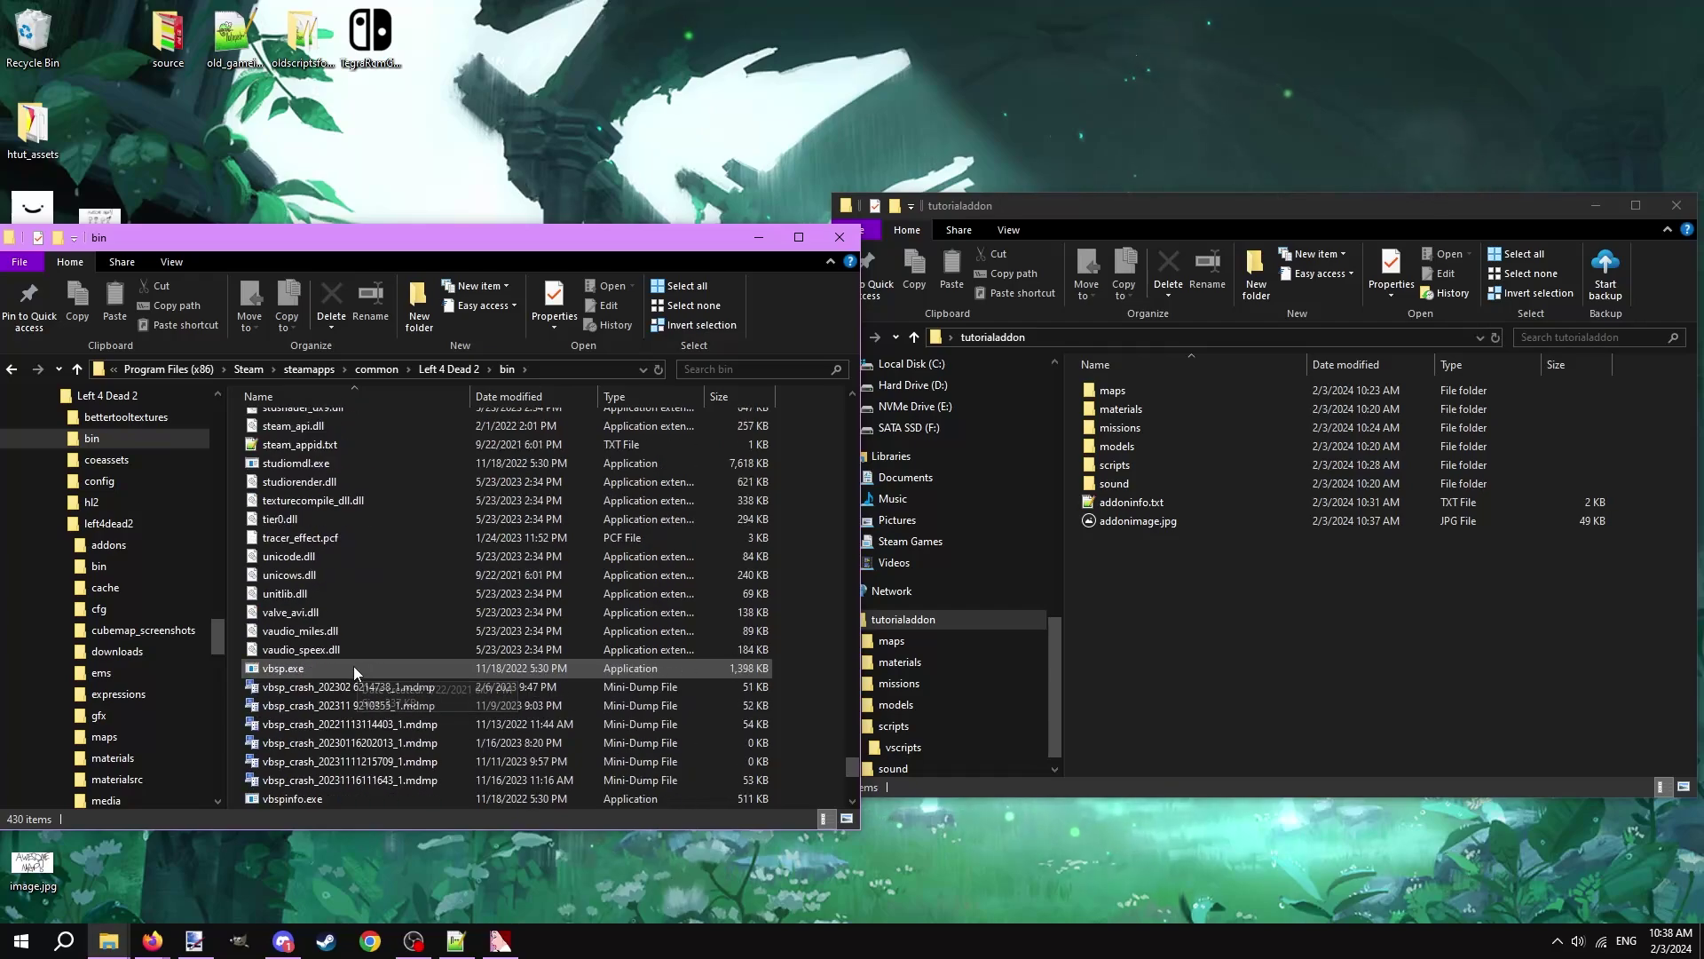
pyautogui.scroll(-1, 295, 695)
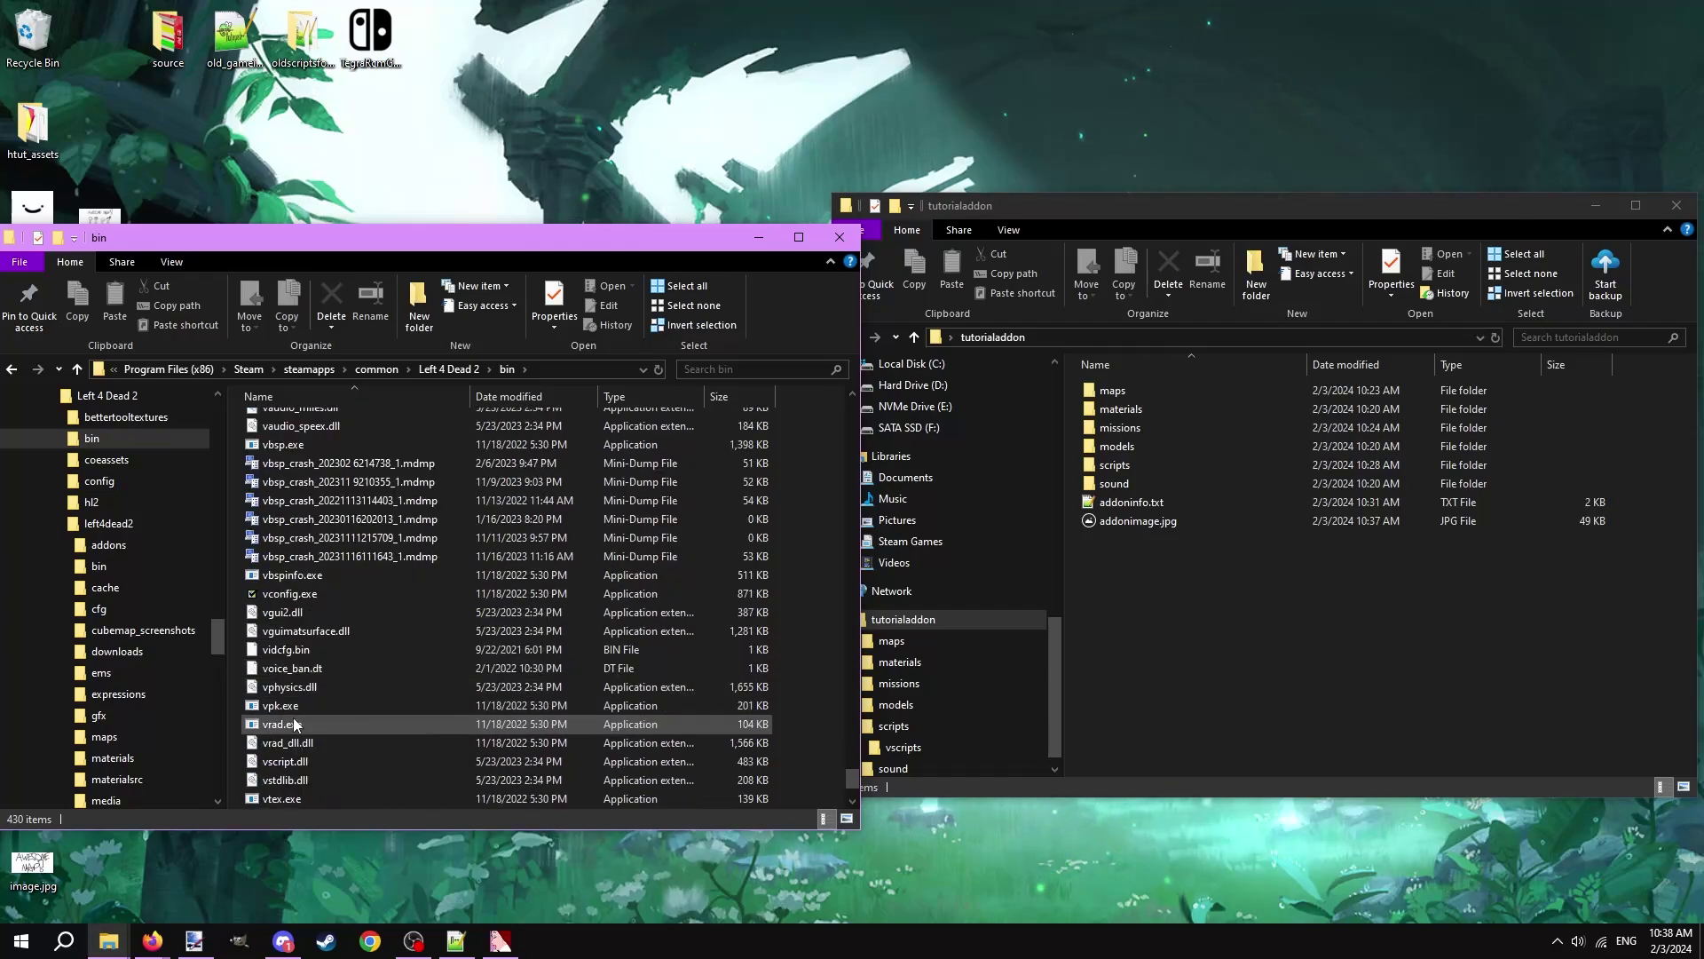
pyautogui.click(276, 707)
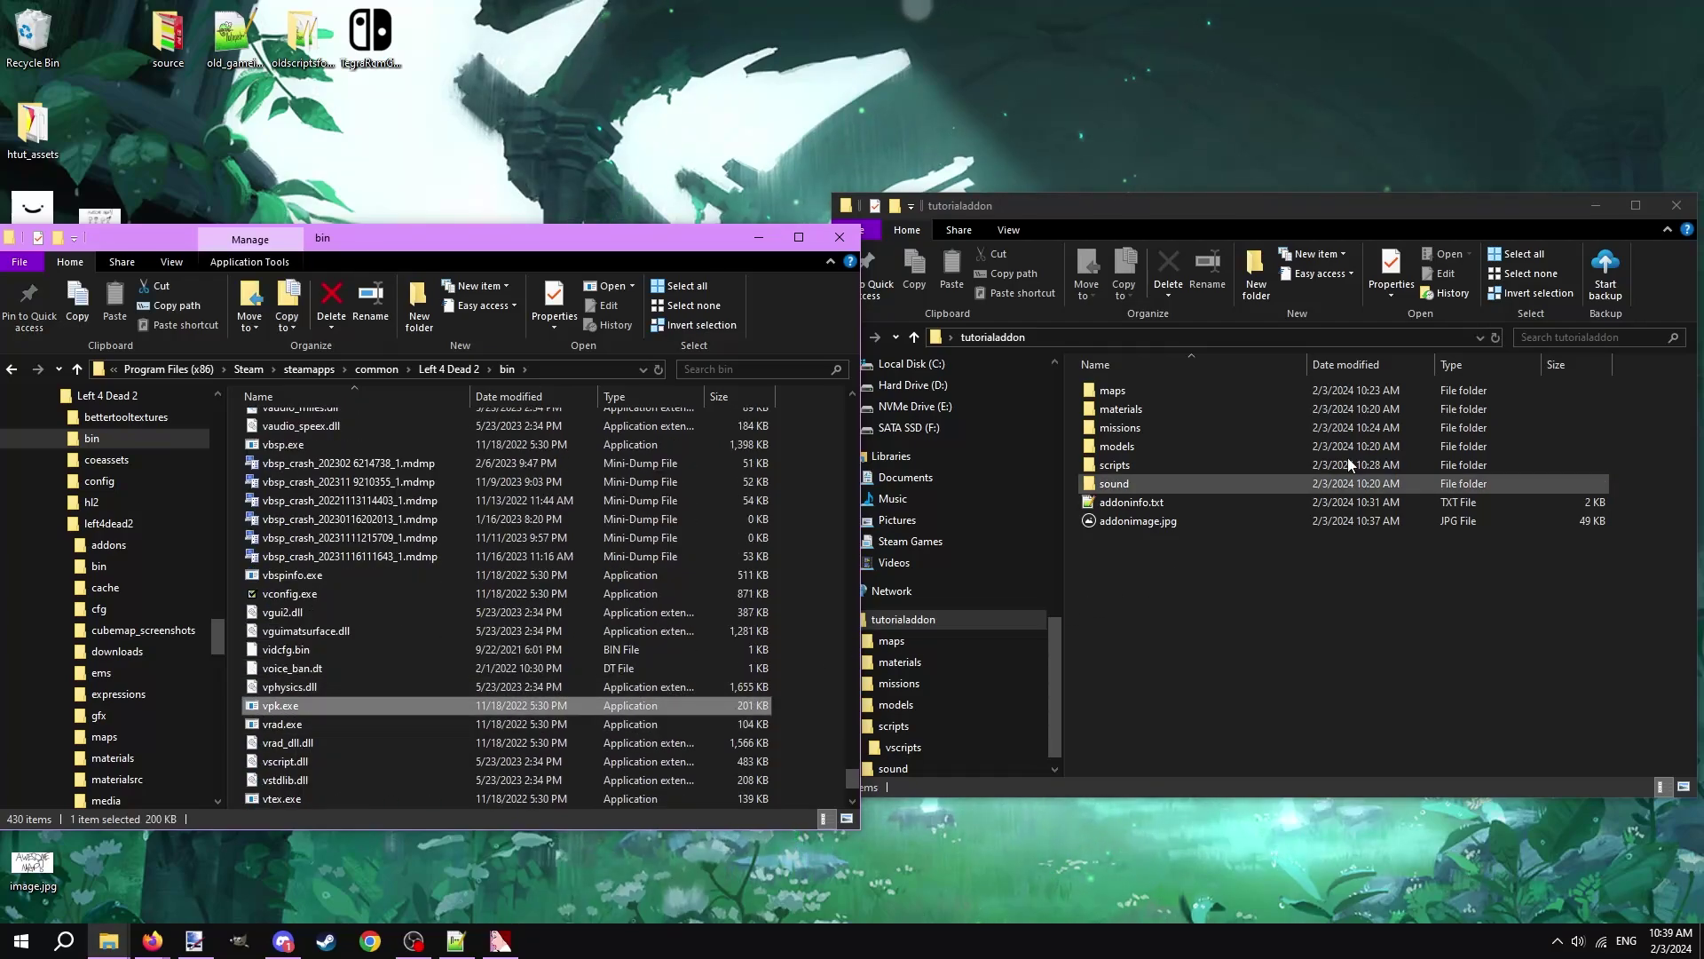
pyautogui.click(1675, 205)
pyautogui.moveTo(976, 581); pyautogui.dragTo(668, 695)
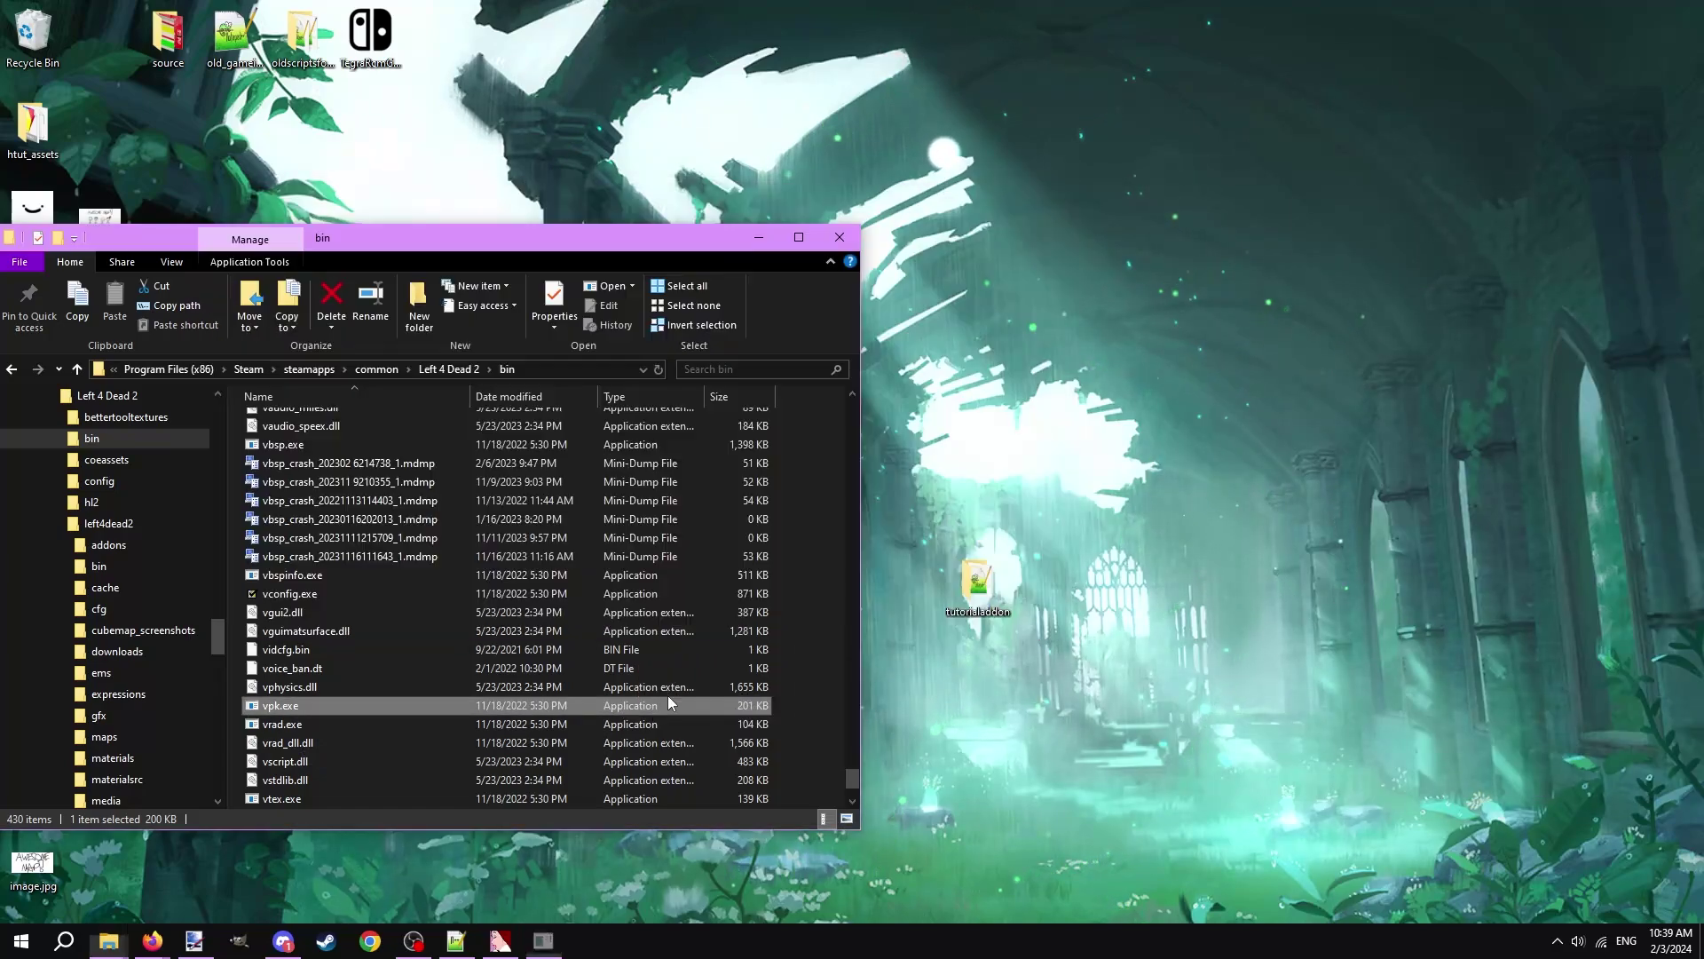
pyautogui.click(756, 238)
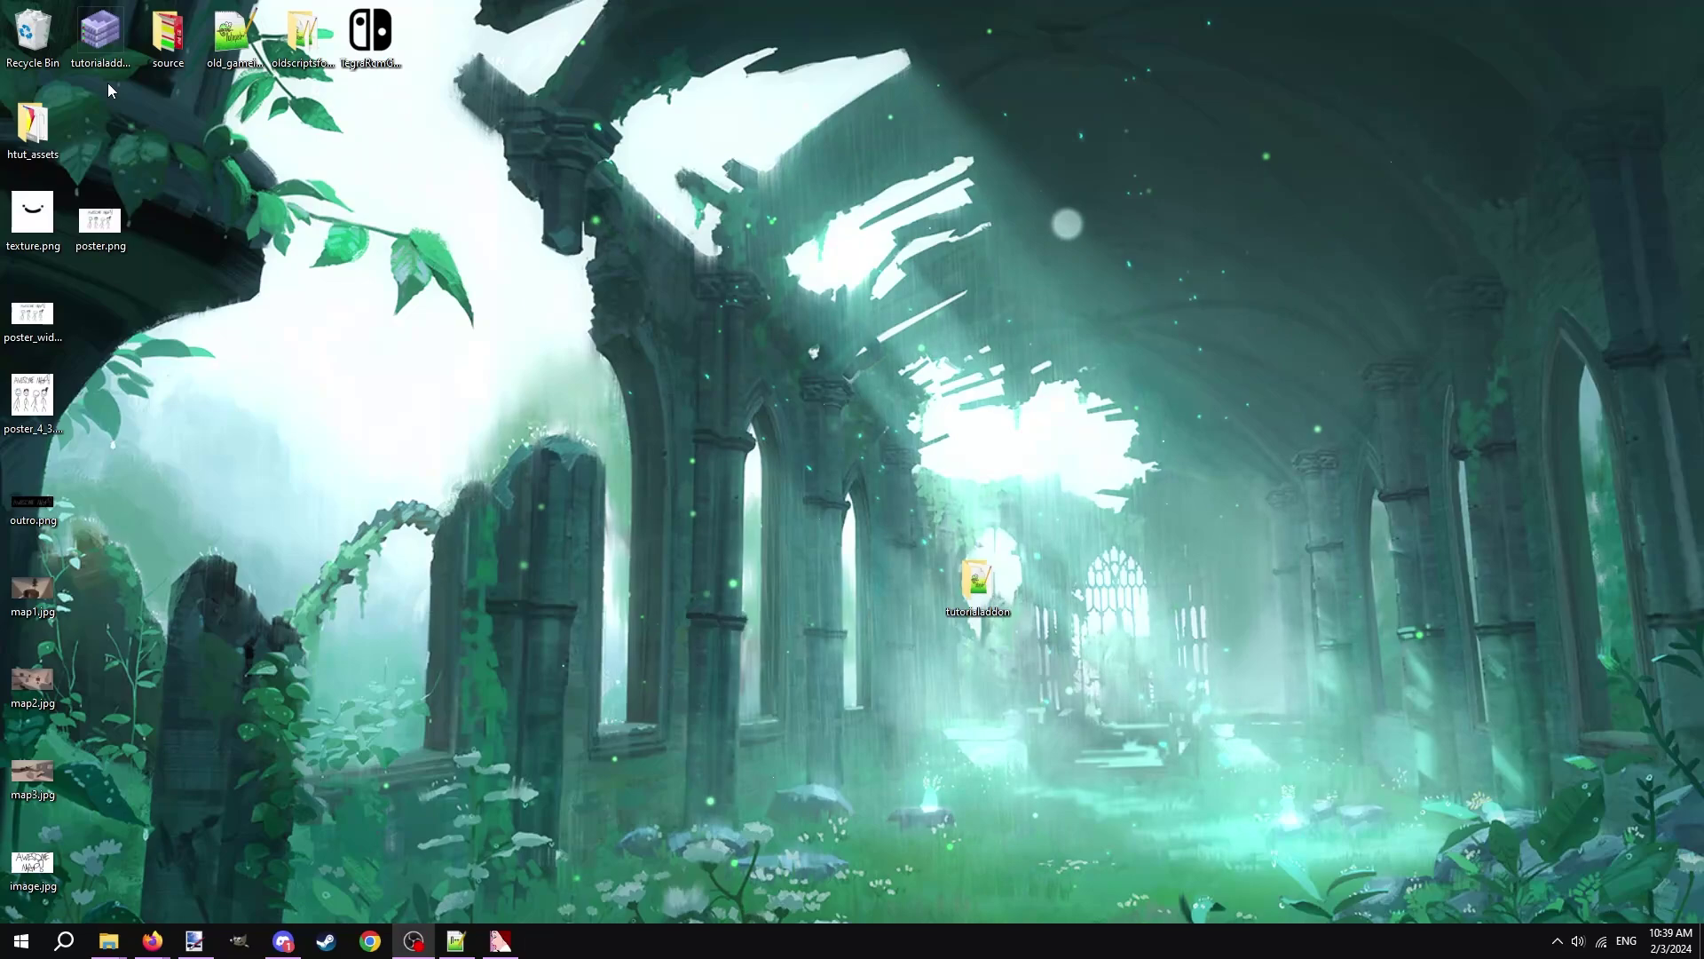
pyautogui.moveTo(109, 83); pyautogui.dragTo(1047, 584)
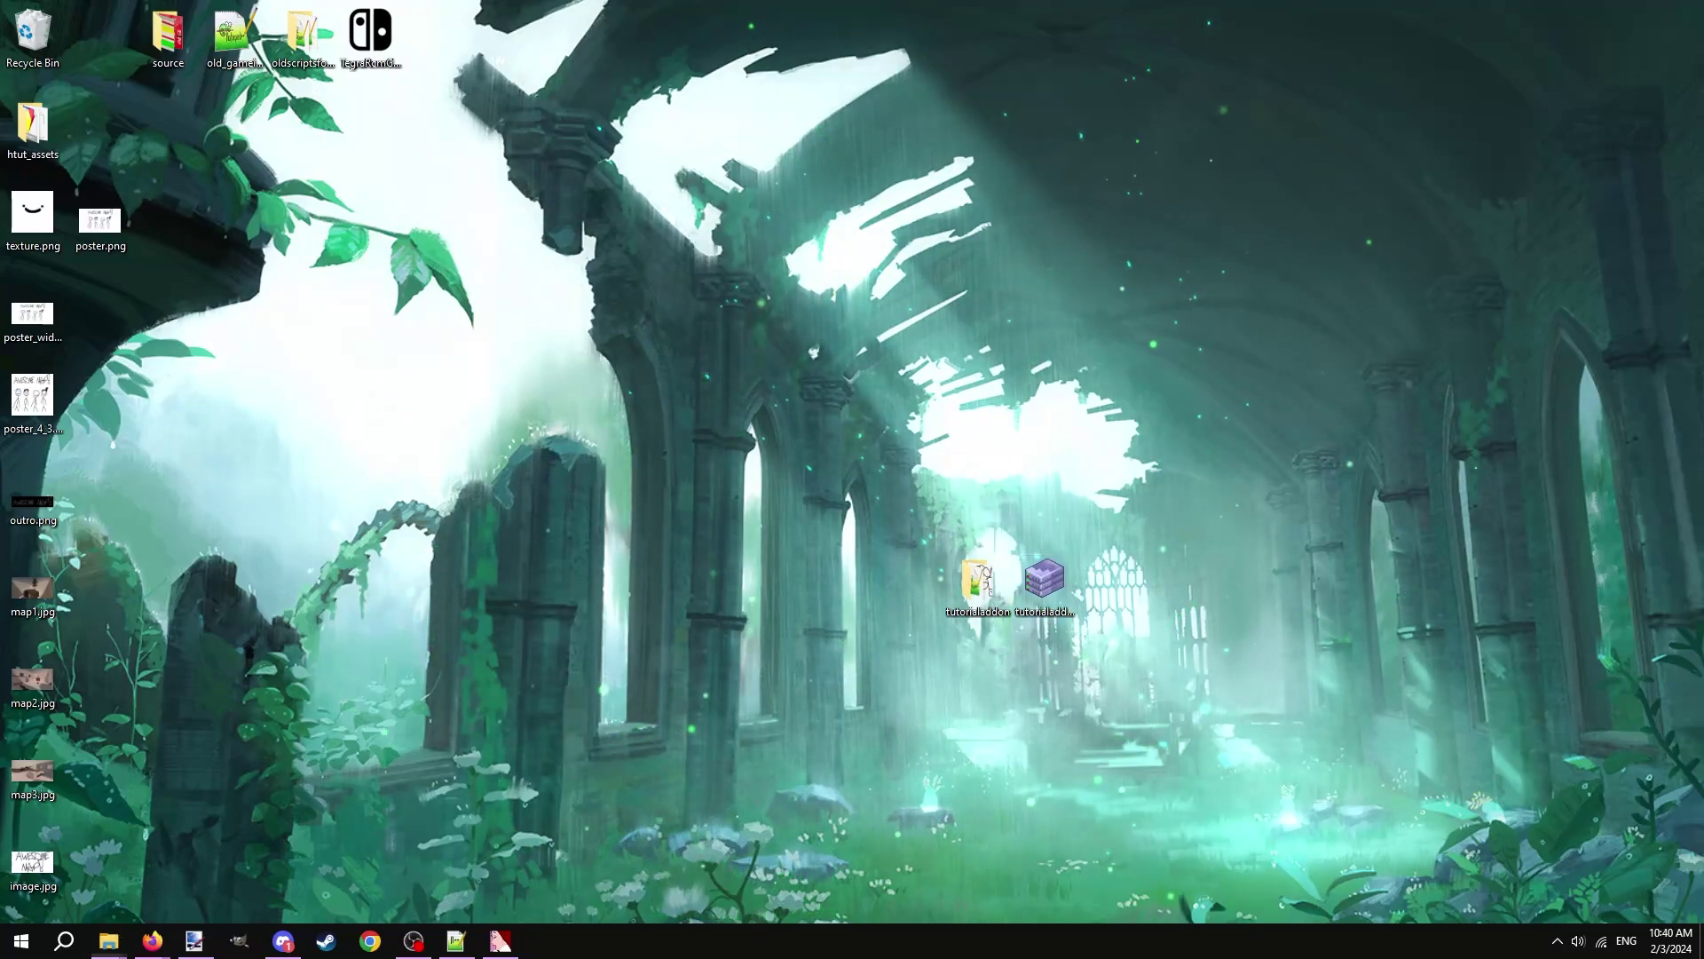
# Drag tutorialaddon.vpk from the desktop into Left 4 Dead 2\left4dead2\addons.
pyautogui.click(108, 940)
pyautogui.moveTo(533, 242); pyautogui.dragTo(528, 244)
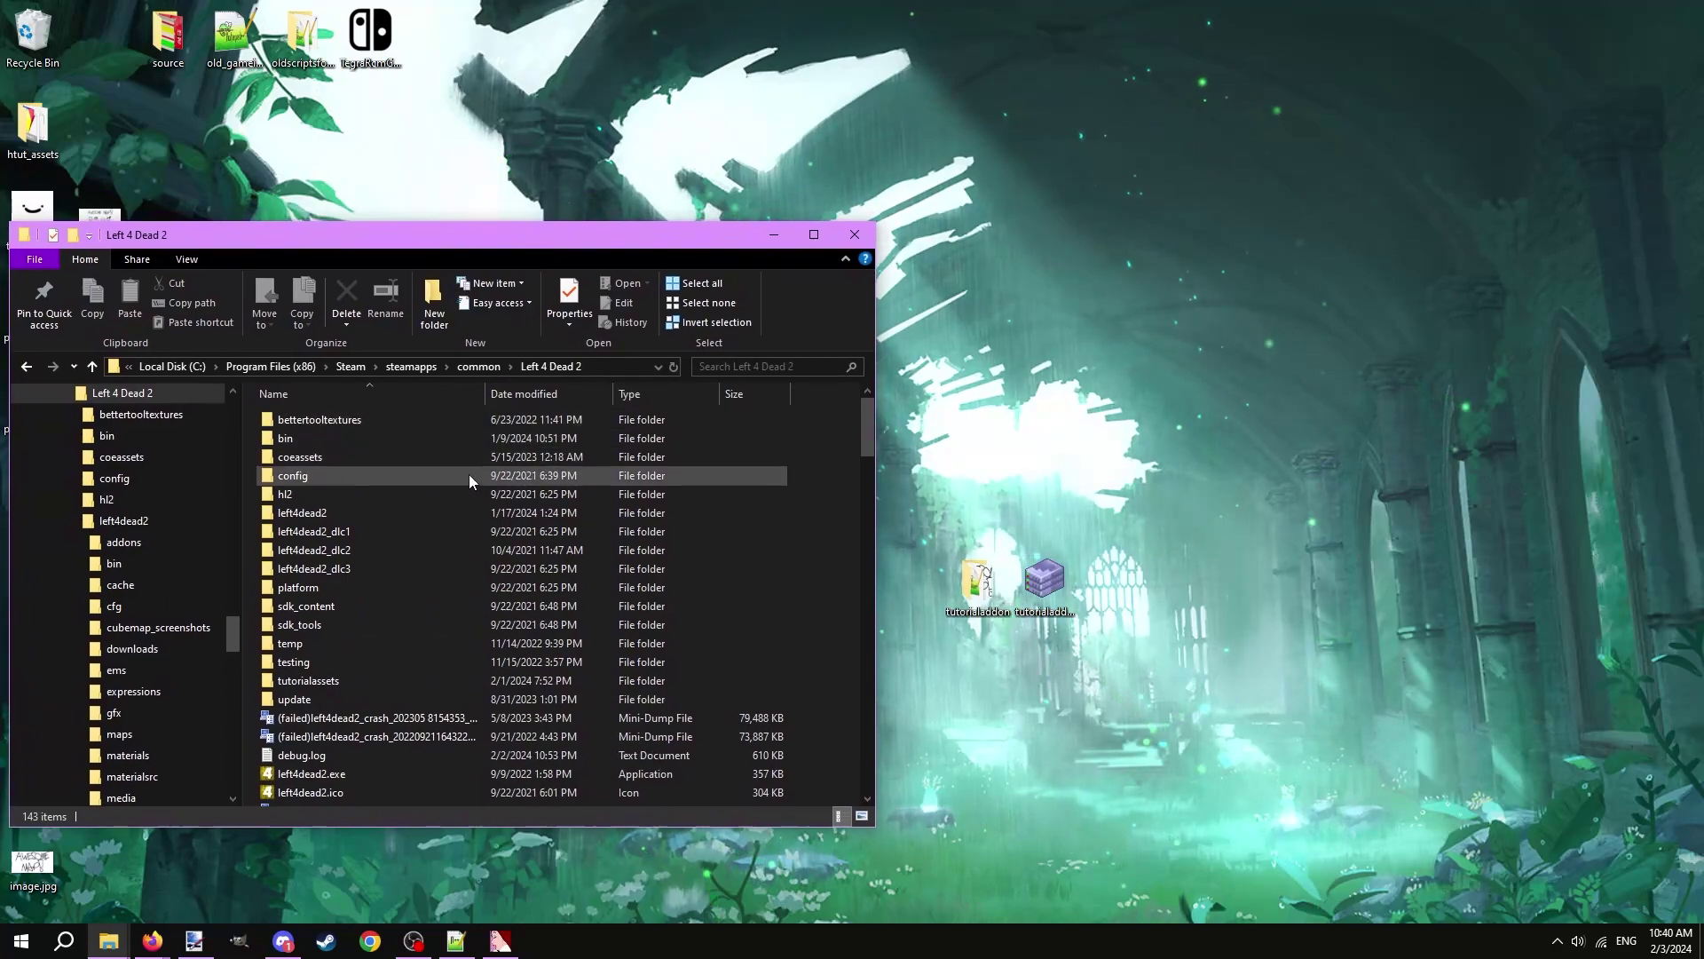
pyautogui.doubleClick(423, 510)
pyautogui.doubleClick(319, 420)
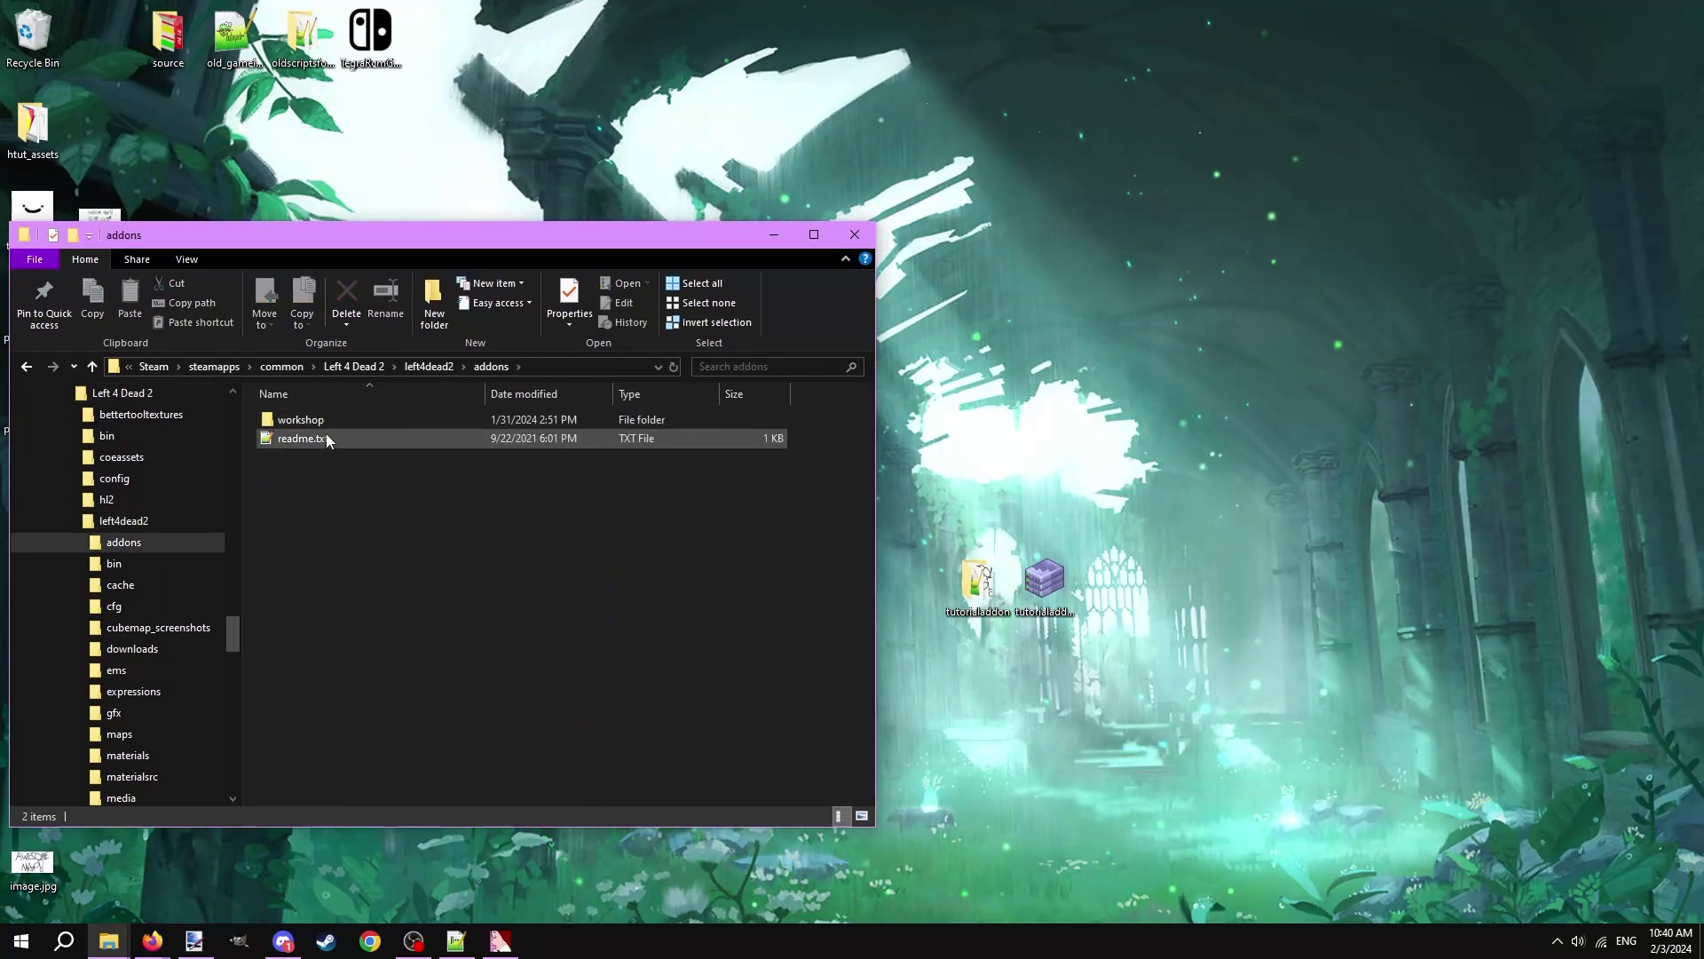
pyautogui.moveTo(1043, 586); pyautogui.dragTo(466, 639)
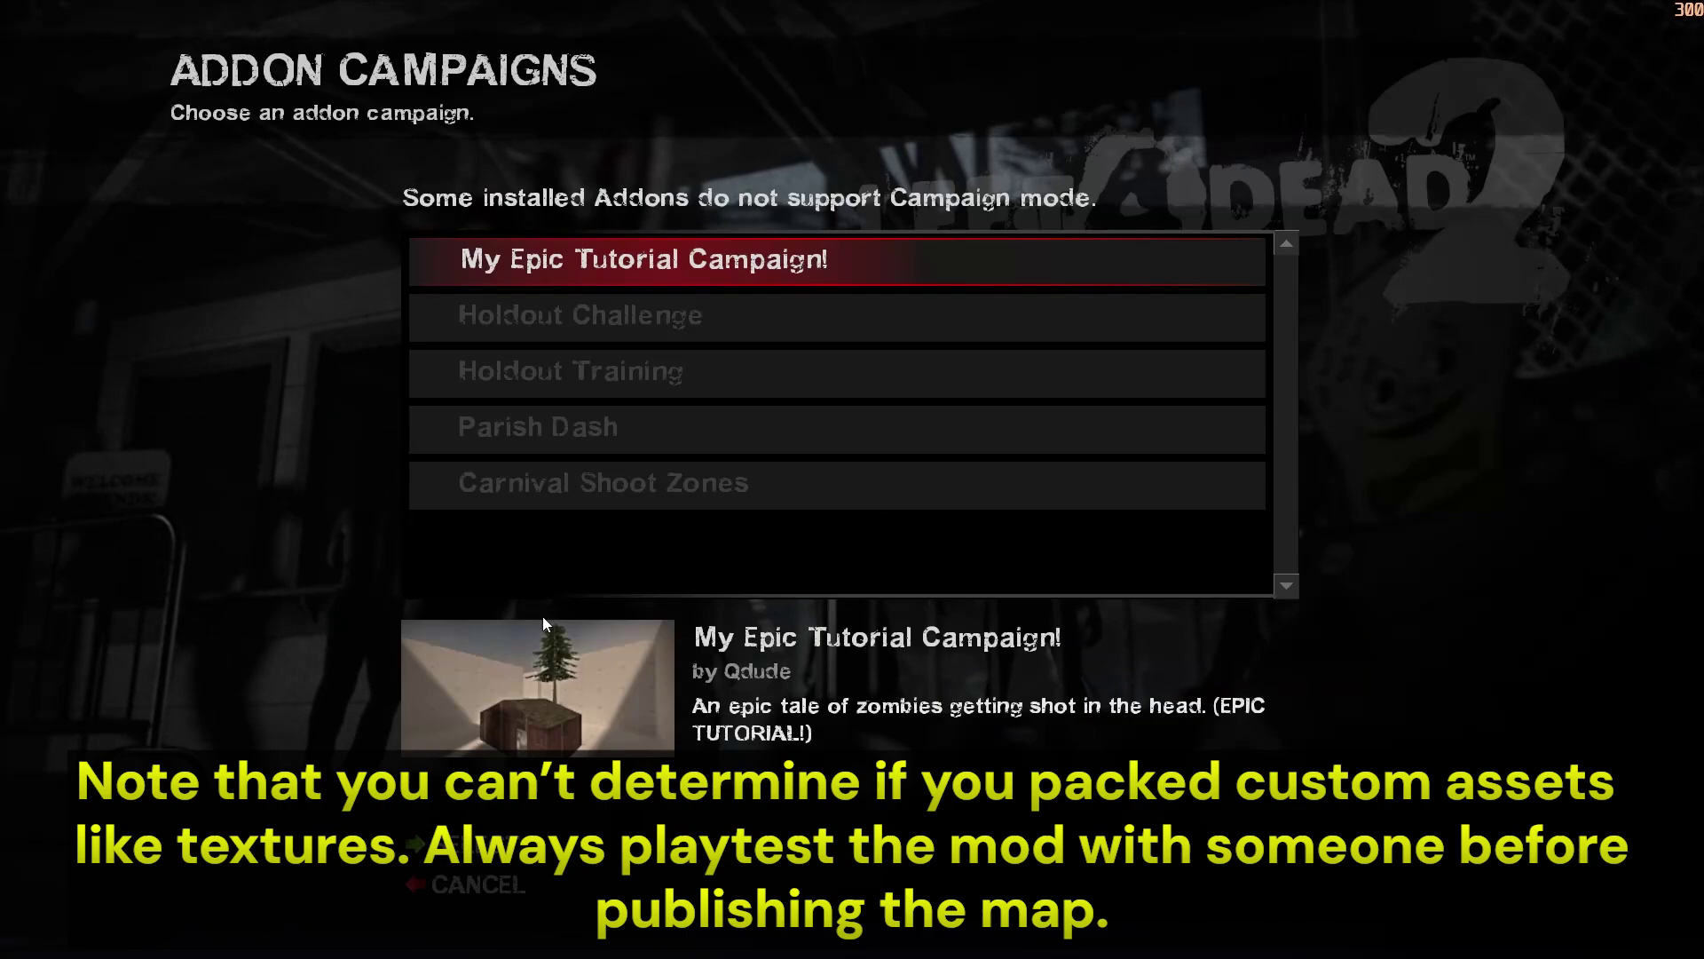
# Pick My Epic Tutorial Campaign from Addon Campaigns and review its chapters, keeping Map 1.
pyautogui.click(643, 258)
pyautogui.click(870, 505)
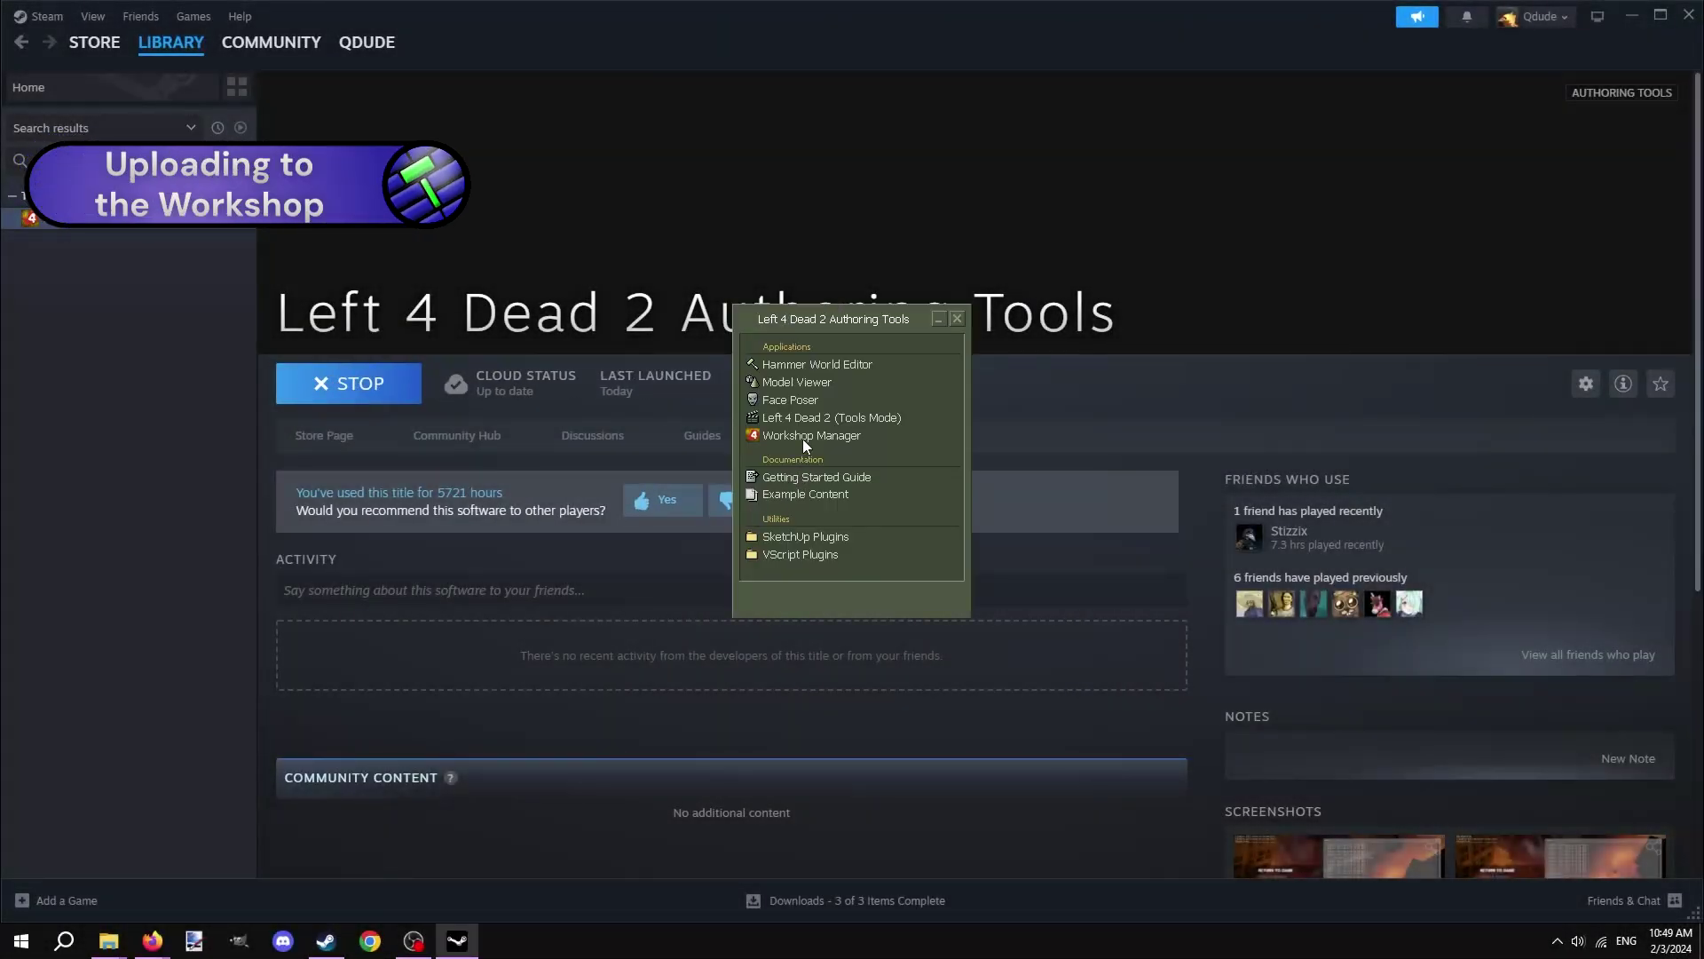
# Start a new Workshop Manager addon titled 'tutorial campaign' with description 'epic'.
pyautogui.doubleClick(802, 438)
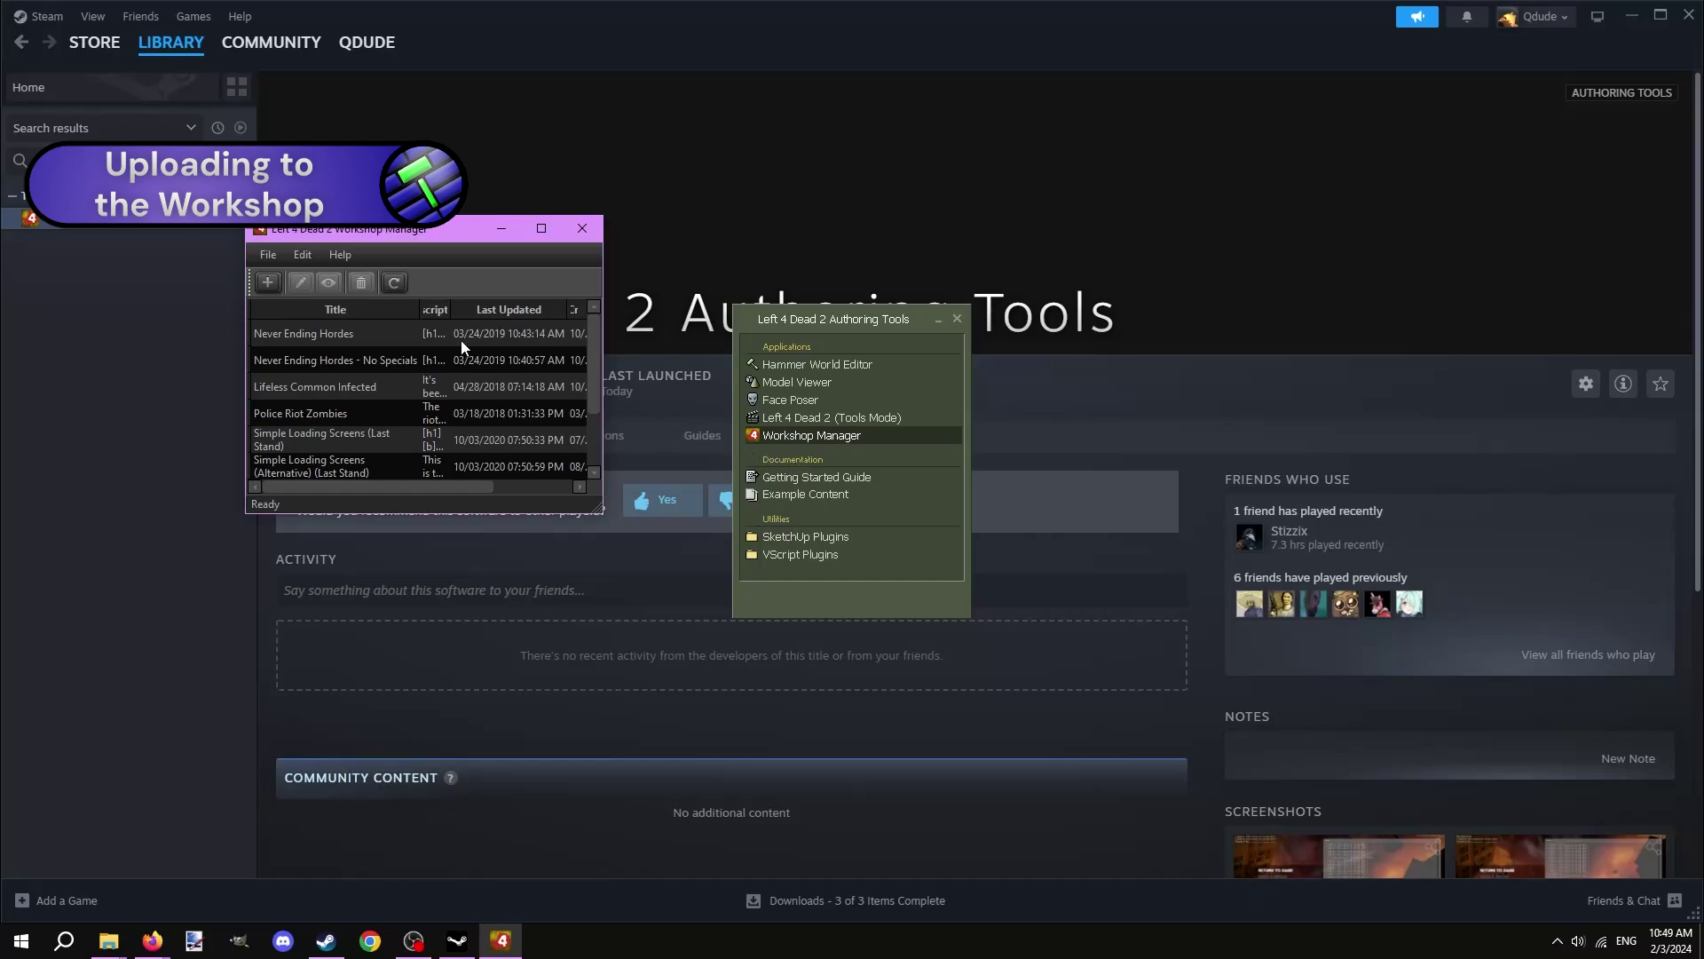
pyautogui.click(269, 283)
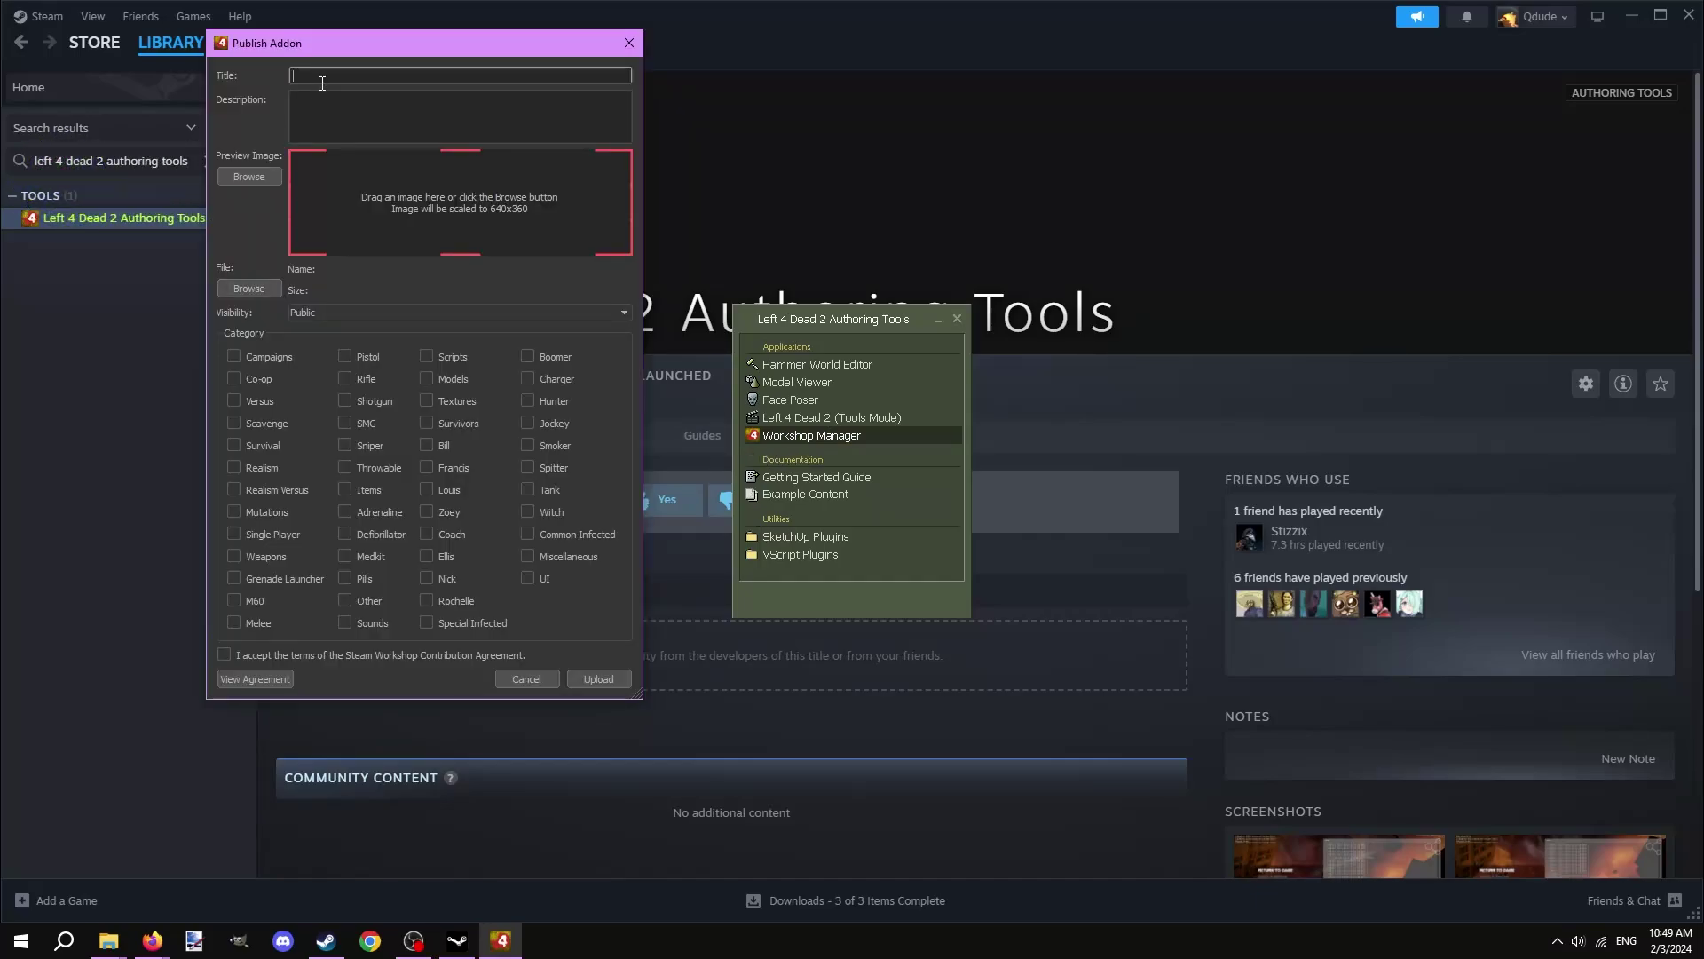
pyautogui.click(397, 116)
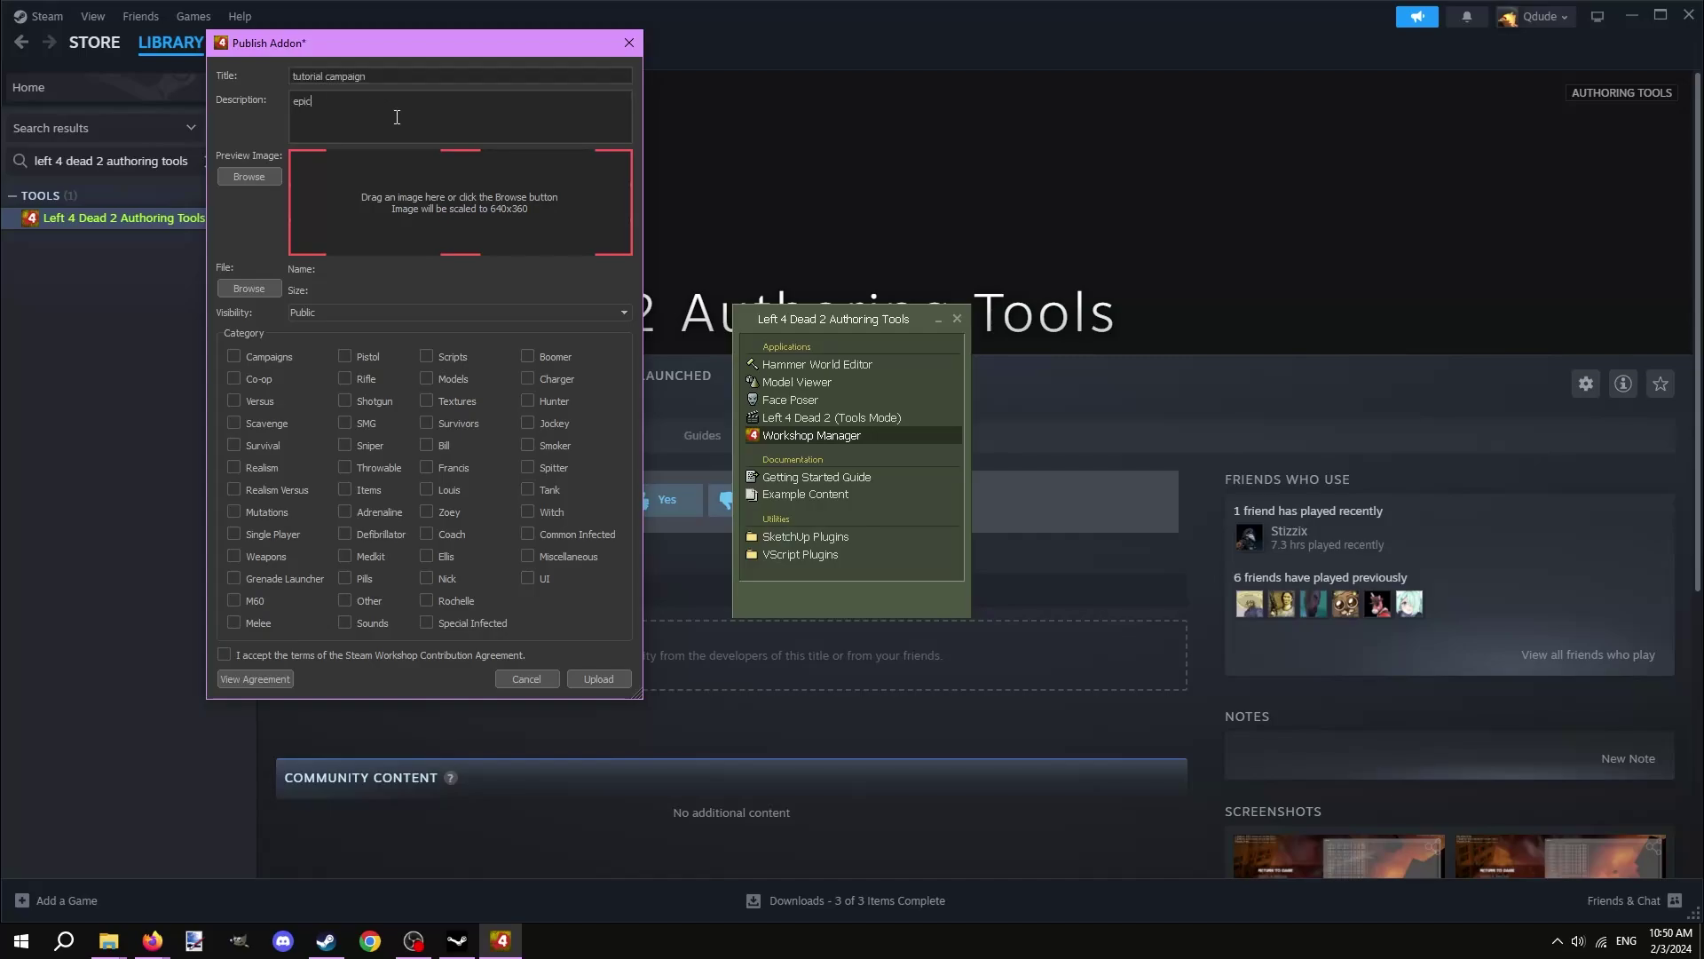
# Set the addon's preview image to the AWESOME MAP picture on the Desktop.
pyautogui.click(249, 177)
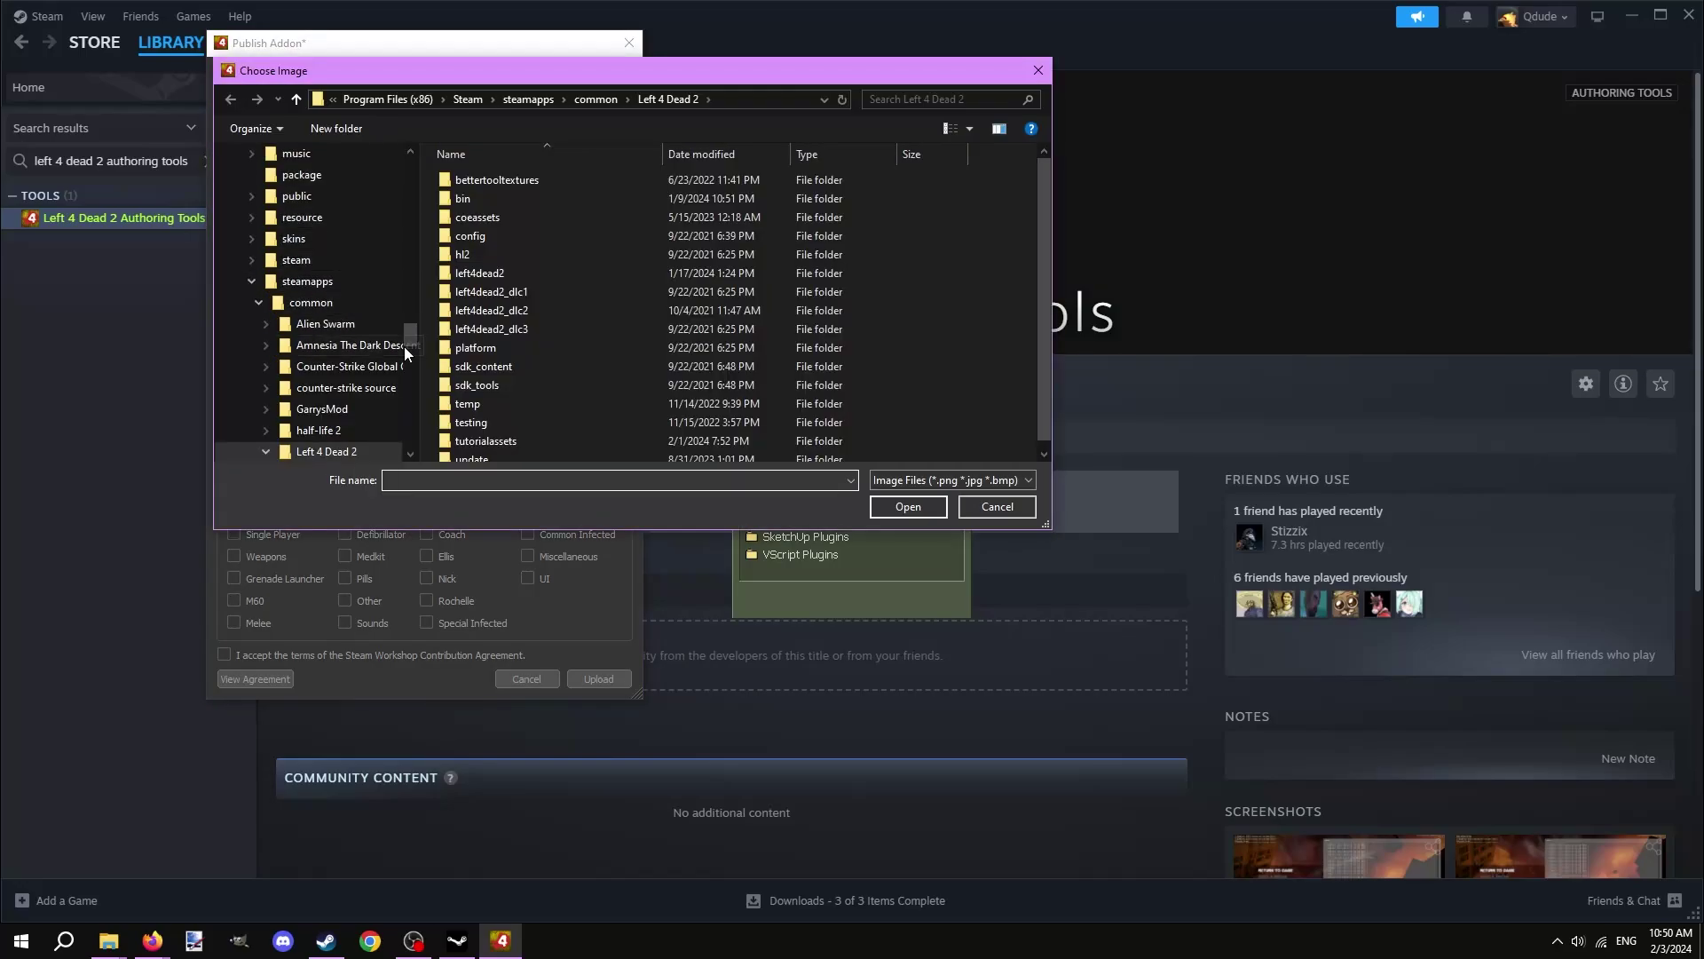
pyautogui.scroll(5, 403, 346)
pyautogui.click(280, 195)
pyautogui.doubleClick(588, 411)
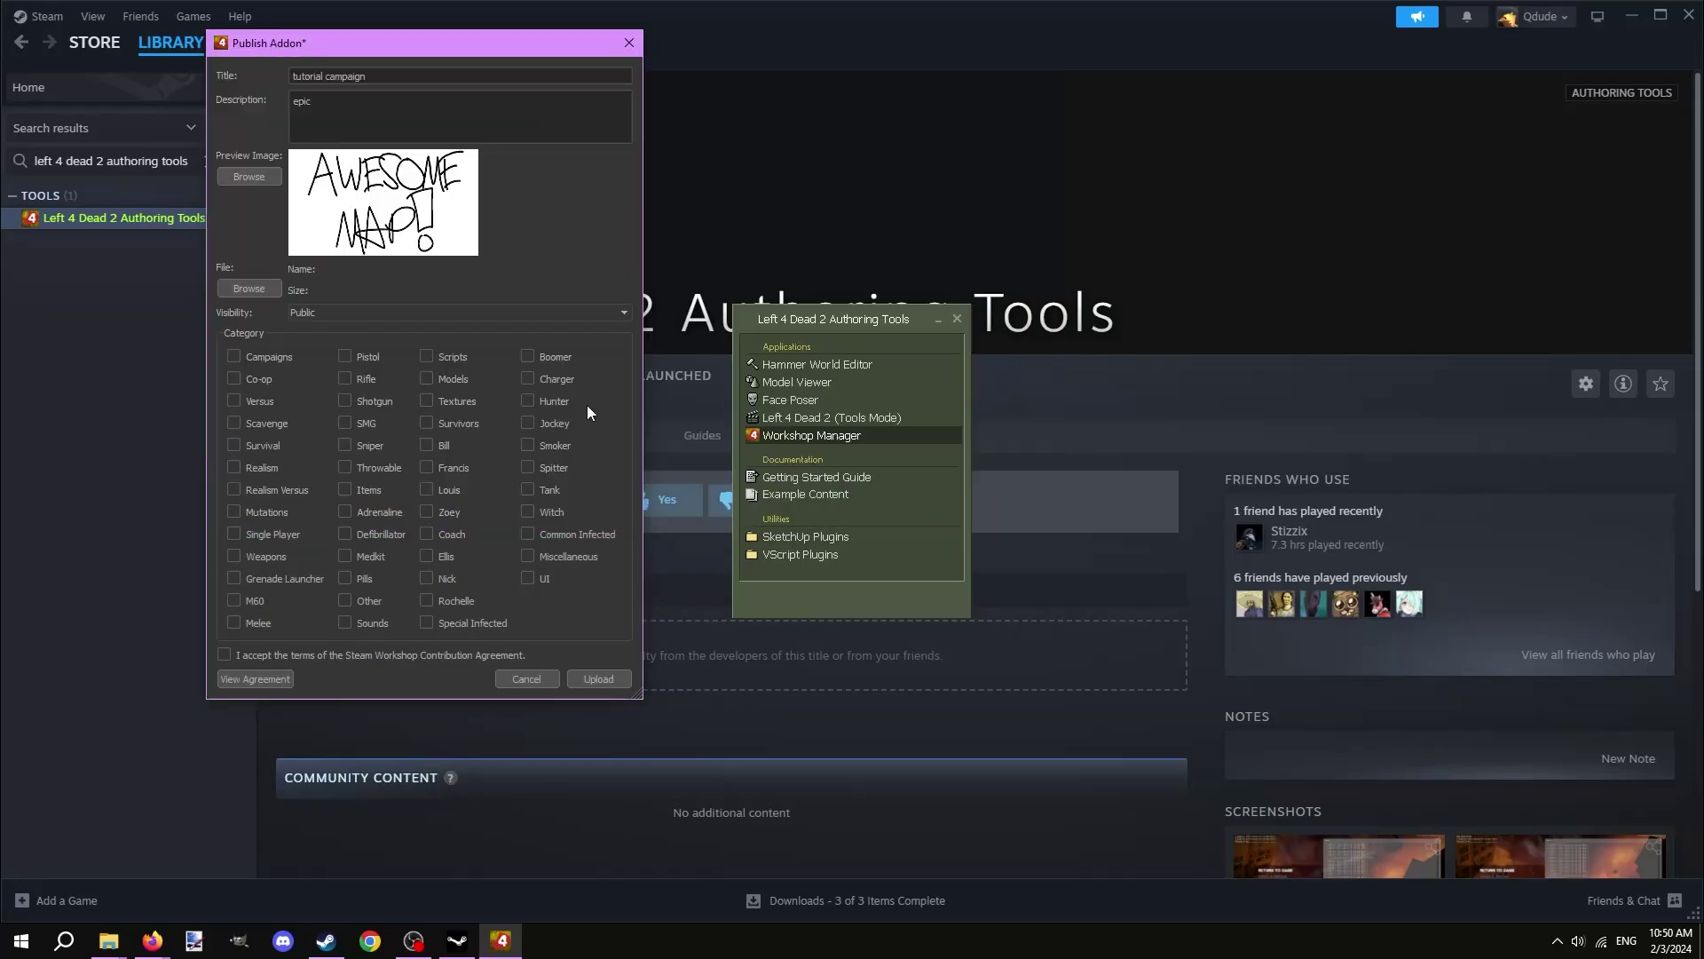
# Attach tutorialaddon.vpk from the left4dead2 addons folder and set visibility to Private.
pyautogui.click(269, 289)
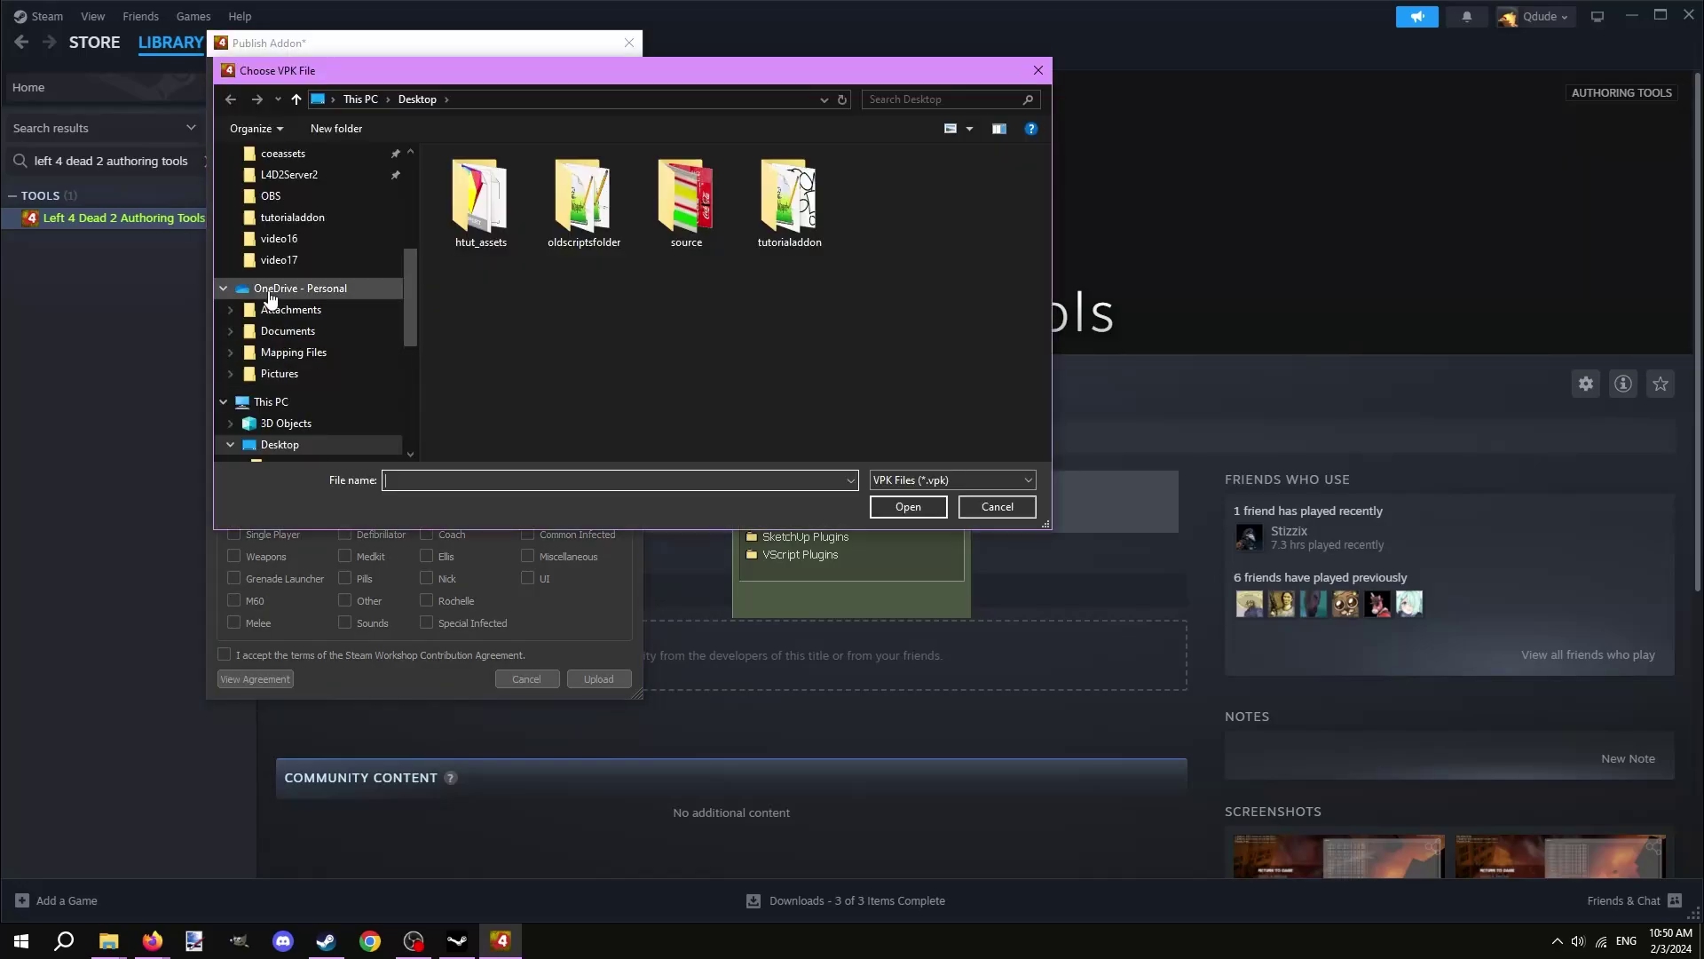
pyautogui.scroll(5, 394, 291)
pyautogui.scroll(-1, 332, 418)
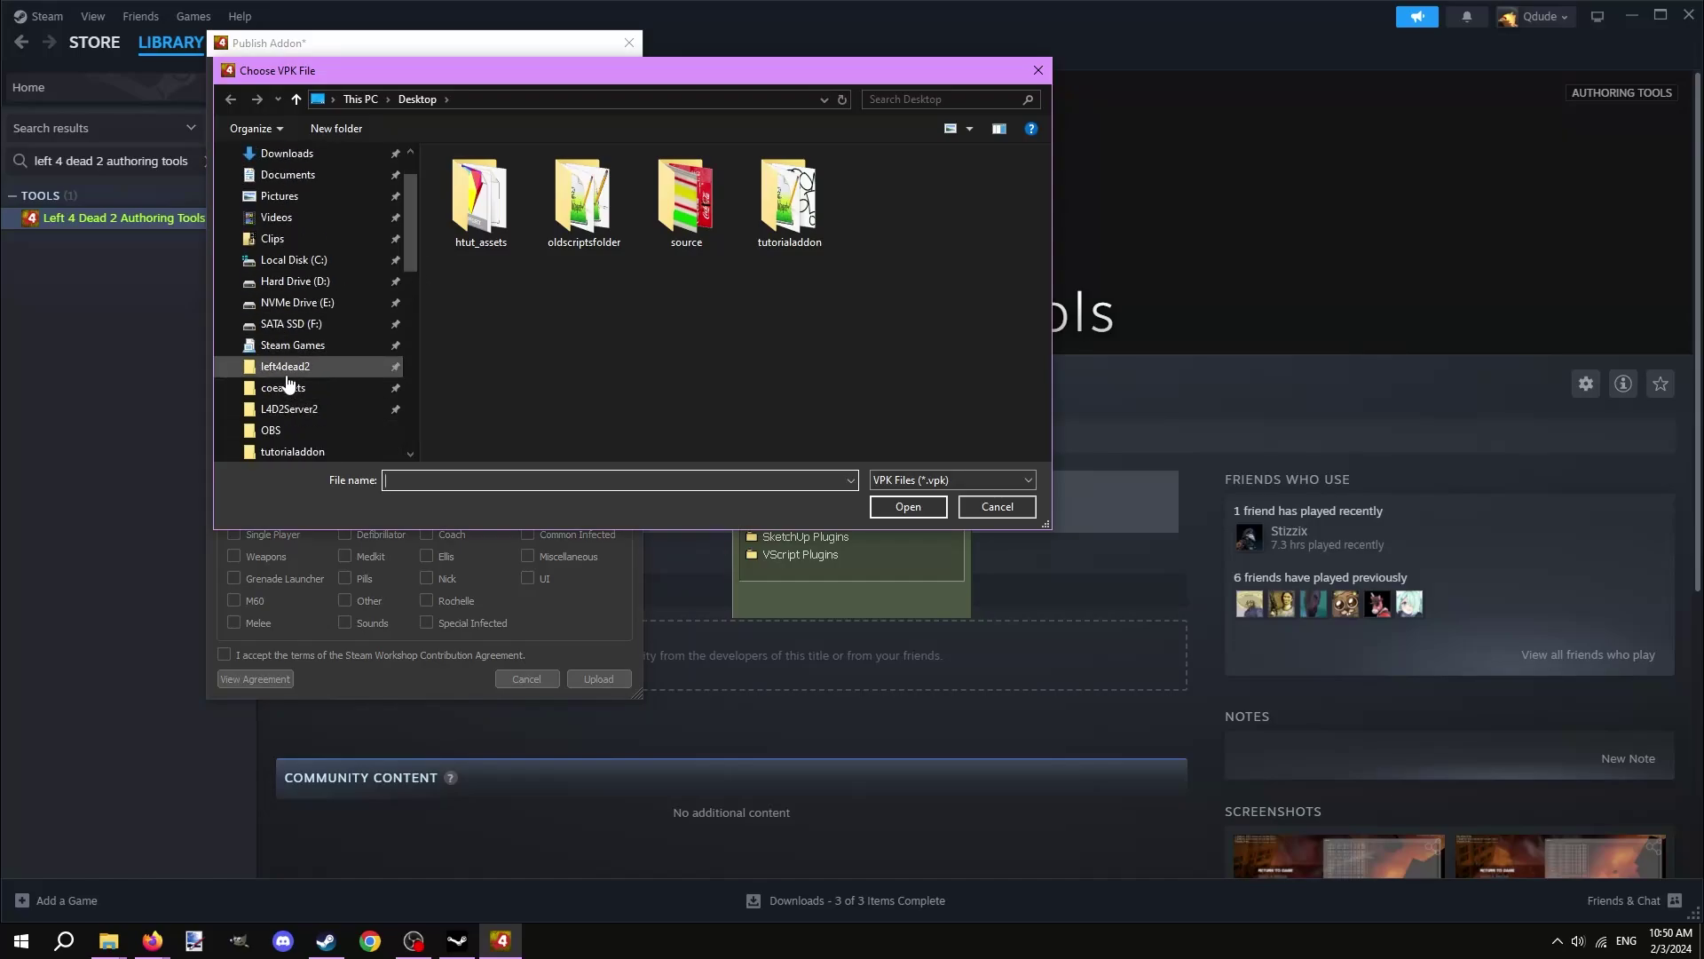
pyautogui.click(320, 371)
pyautogui.doubleClick(487, 179)
pyautogui.doubleClick(494, 198)
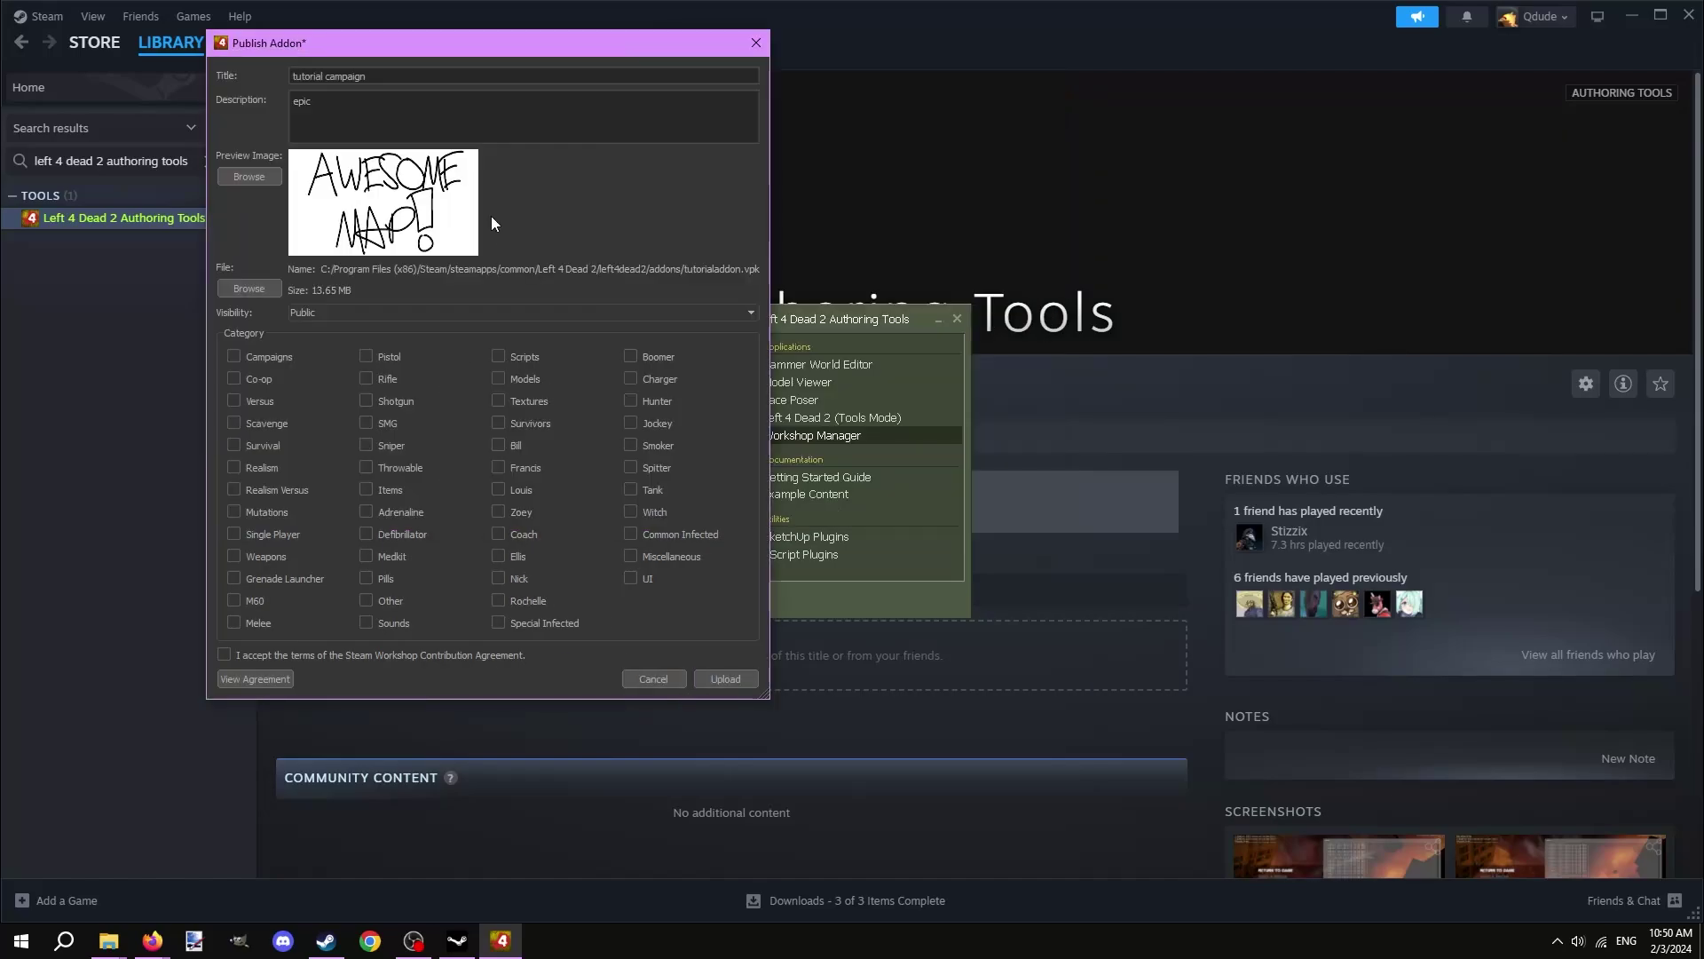
pyautogui.click(433, 318)
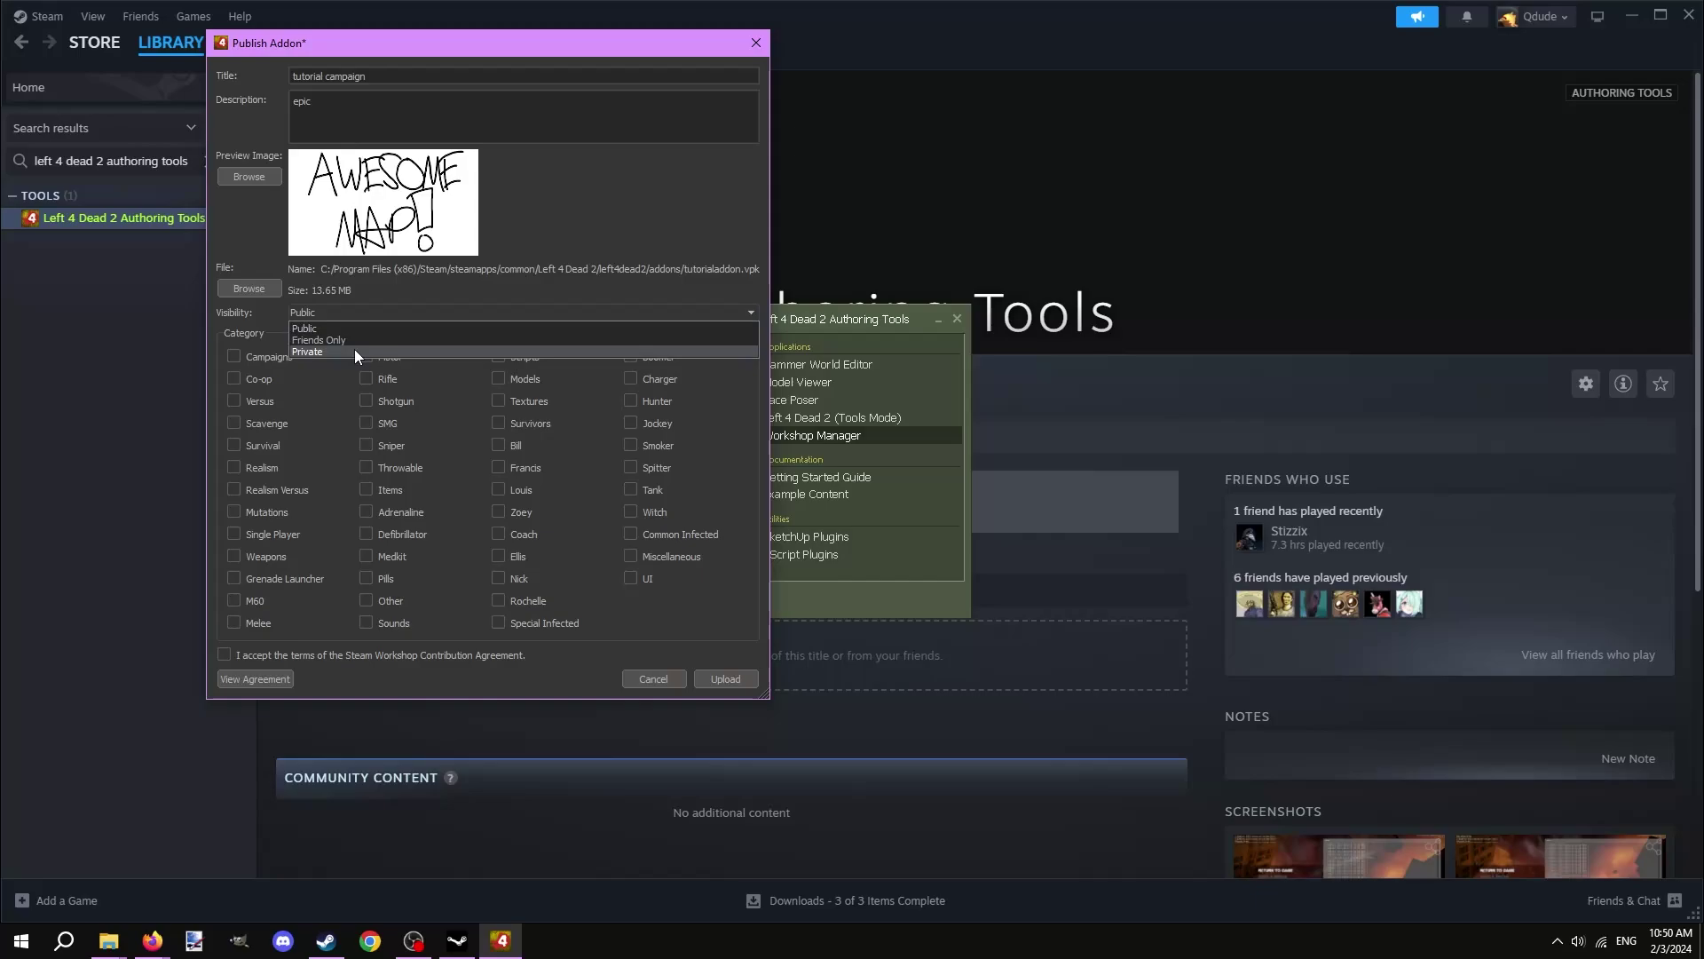
pyautogui.click(354, 349)
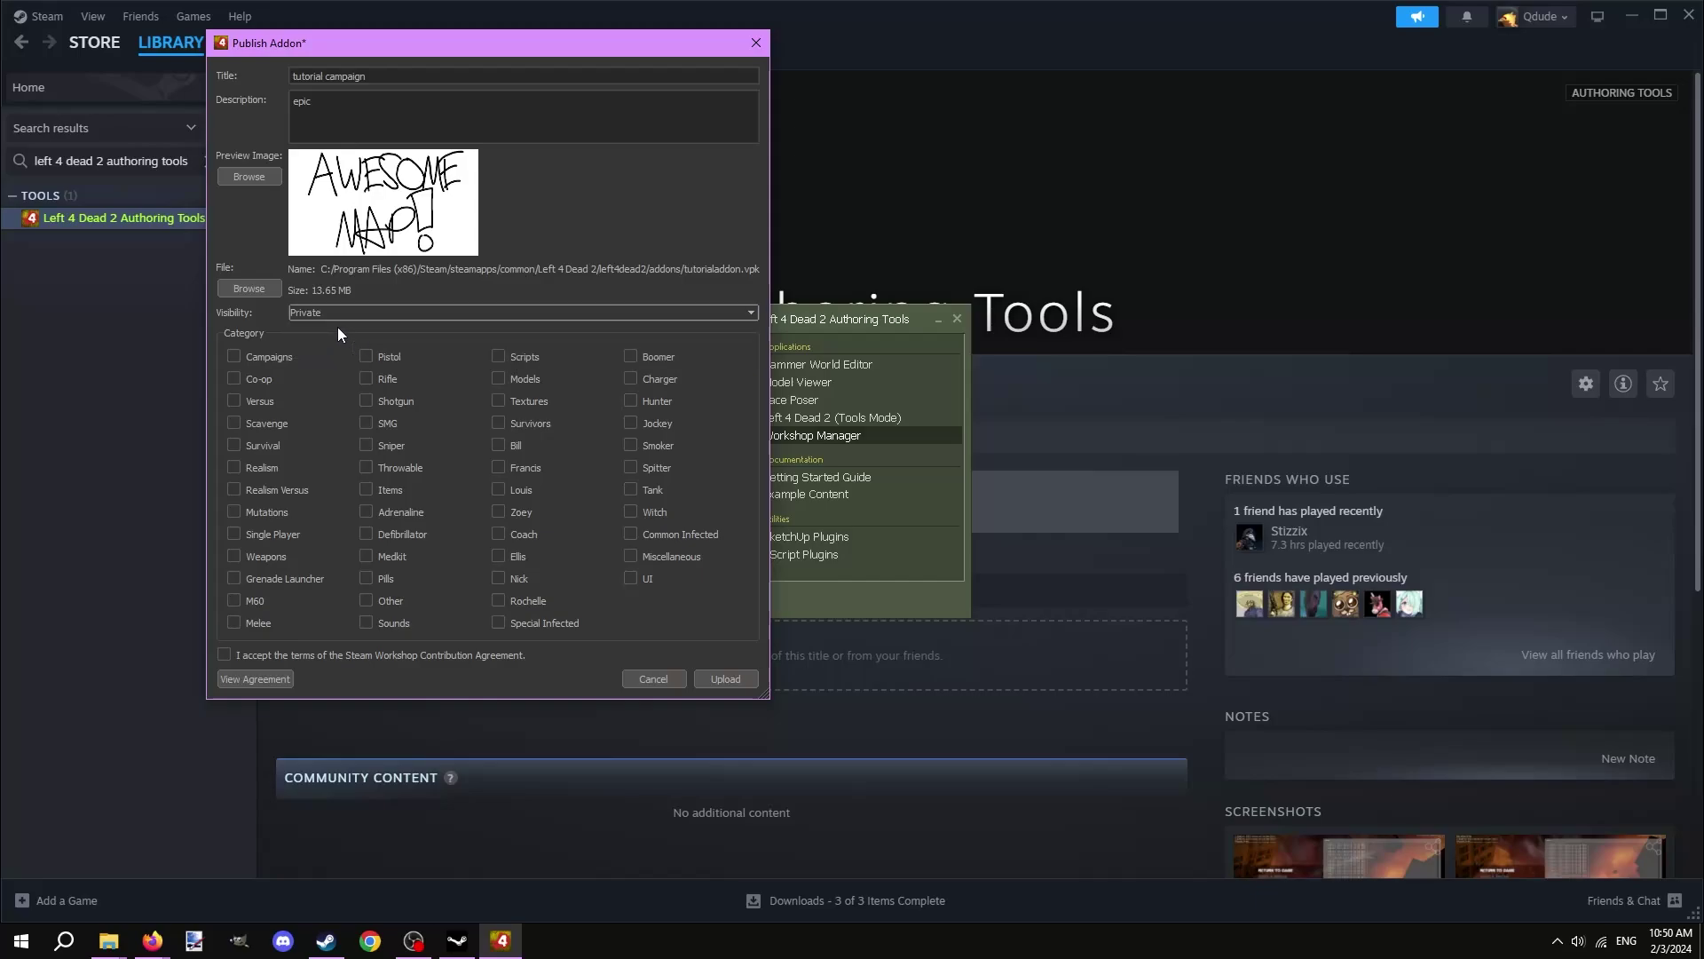
# Tick Campaigns, Co-op, Versus and the agreement, upload, and dismiss the Success message.
pyautogui.click(246, 364)
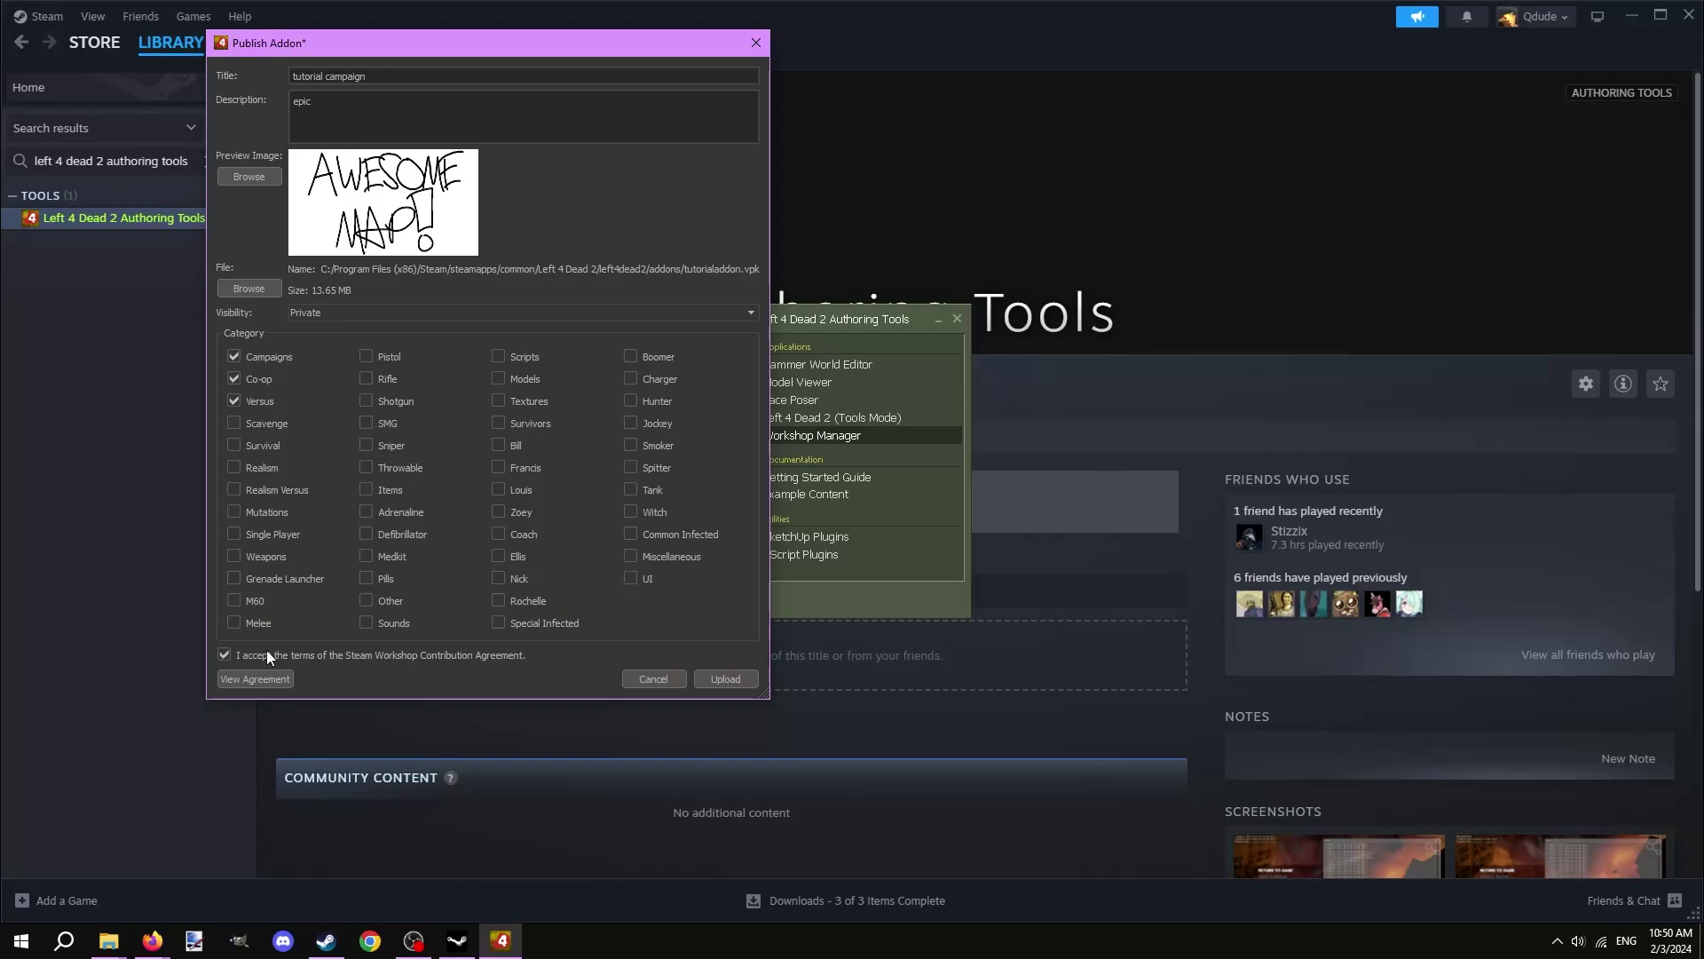
pyautogui.click(729, 679)
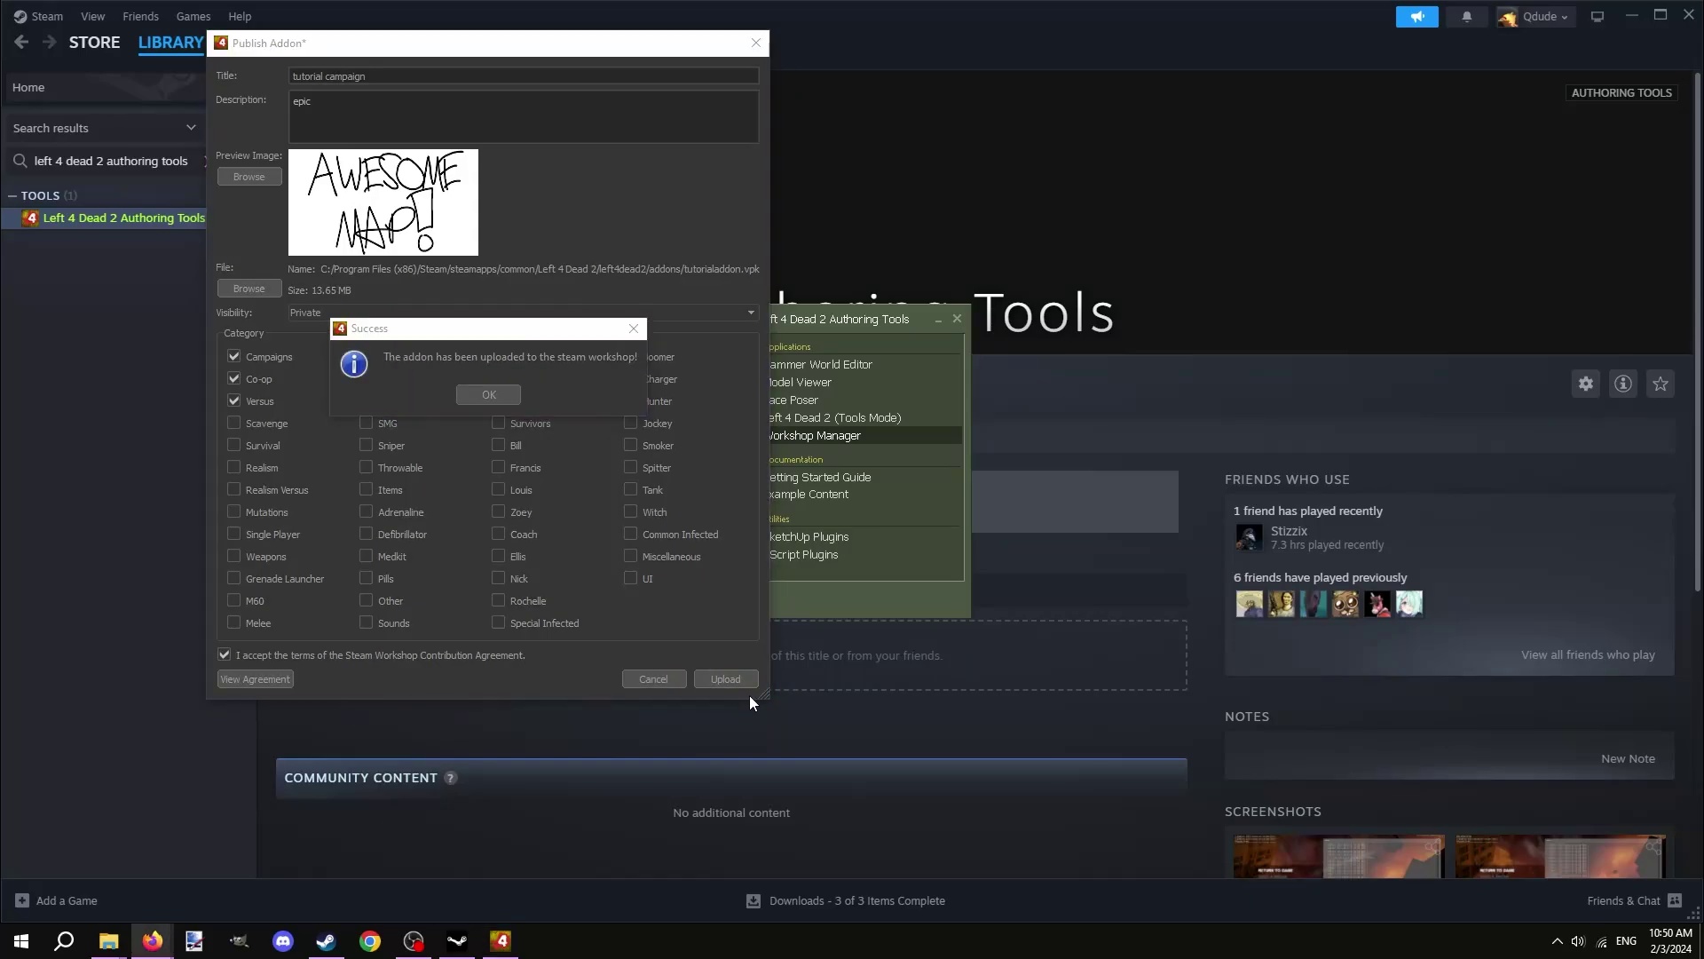
pyautogui.click(495, 399)
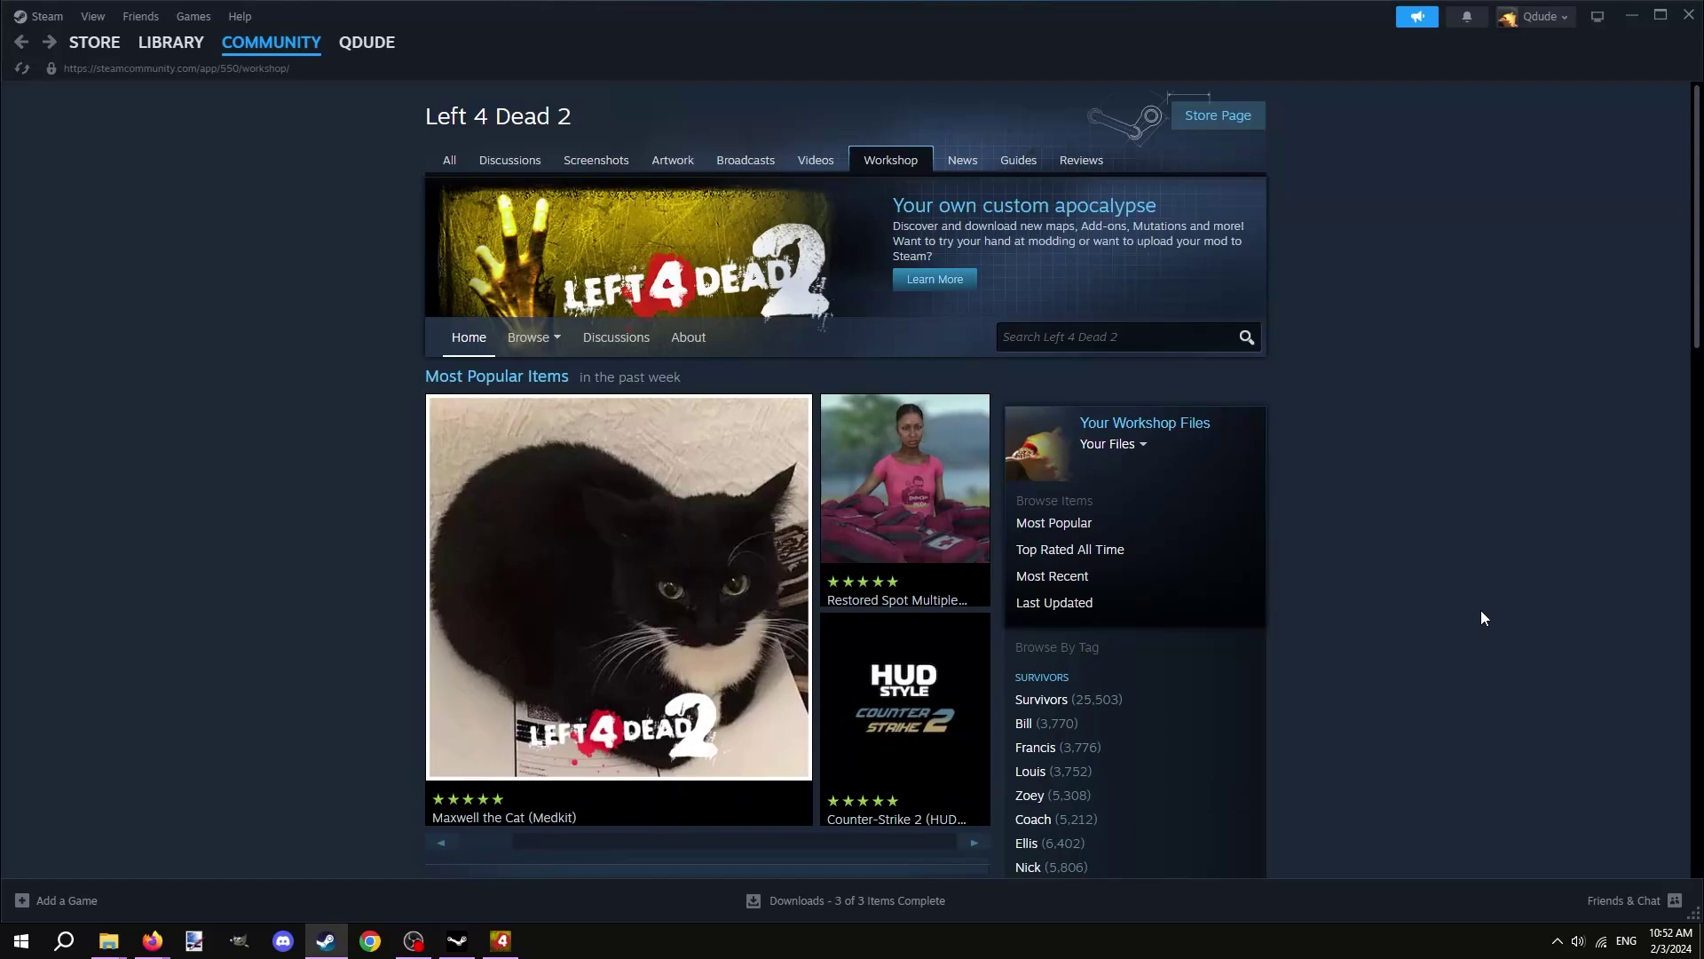
# Open the tutorial campaign item from Your Files' Workshop Items.
pyautogui.click(1152, 446)
pyautogui.click(1110, 465)
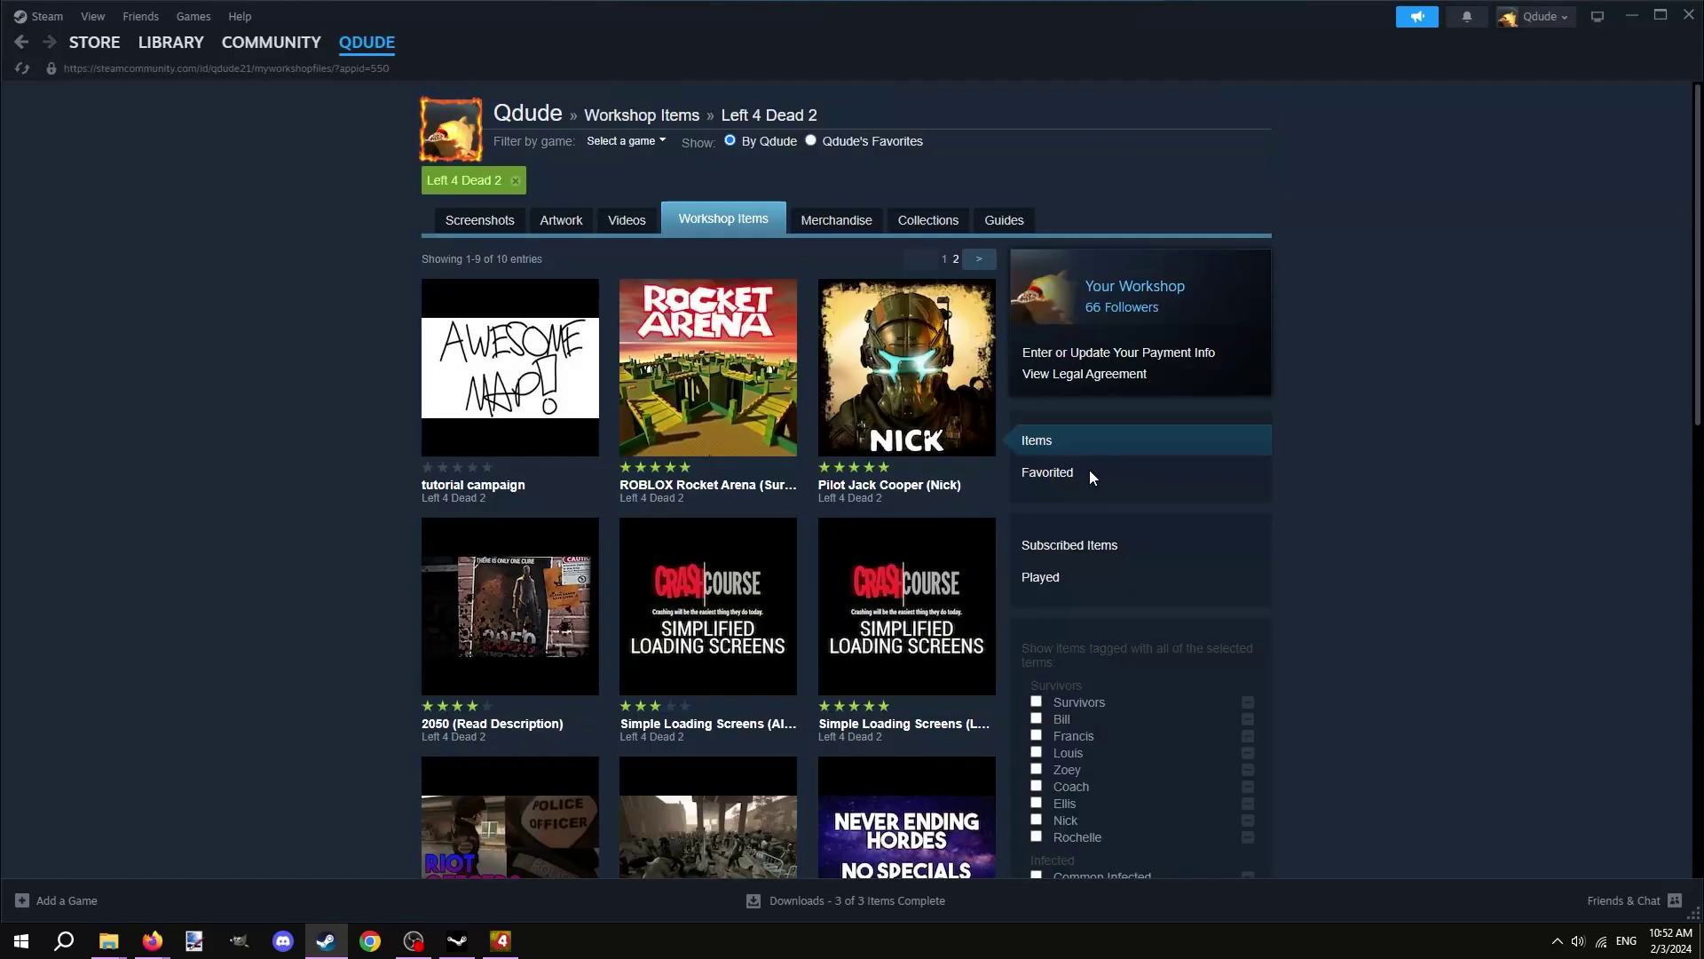
pyautogui.click(532, 373)
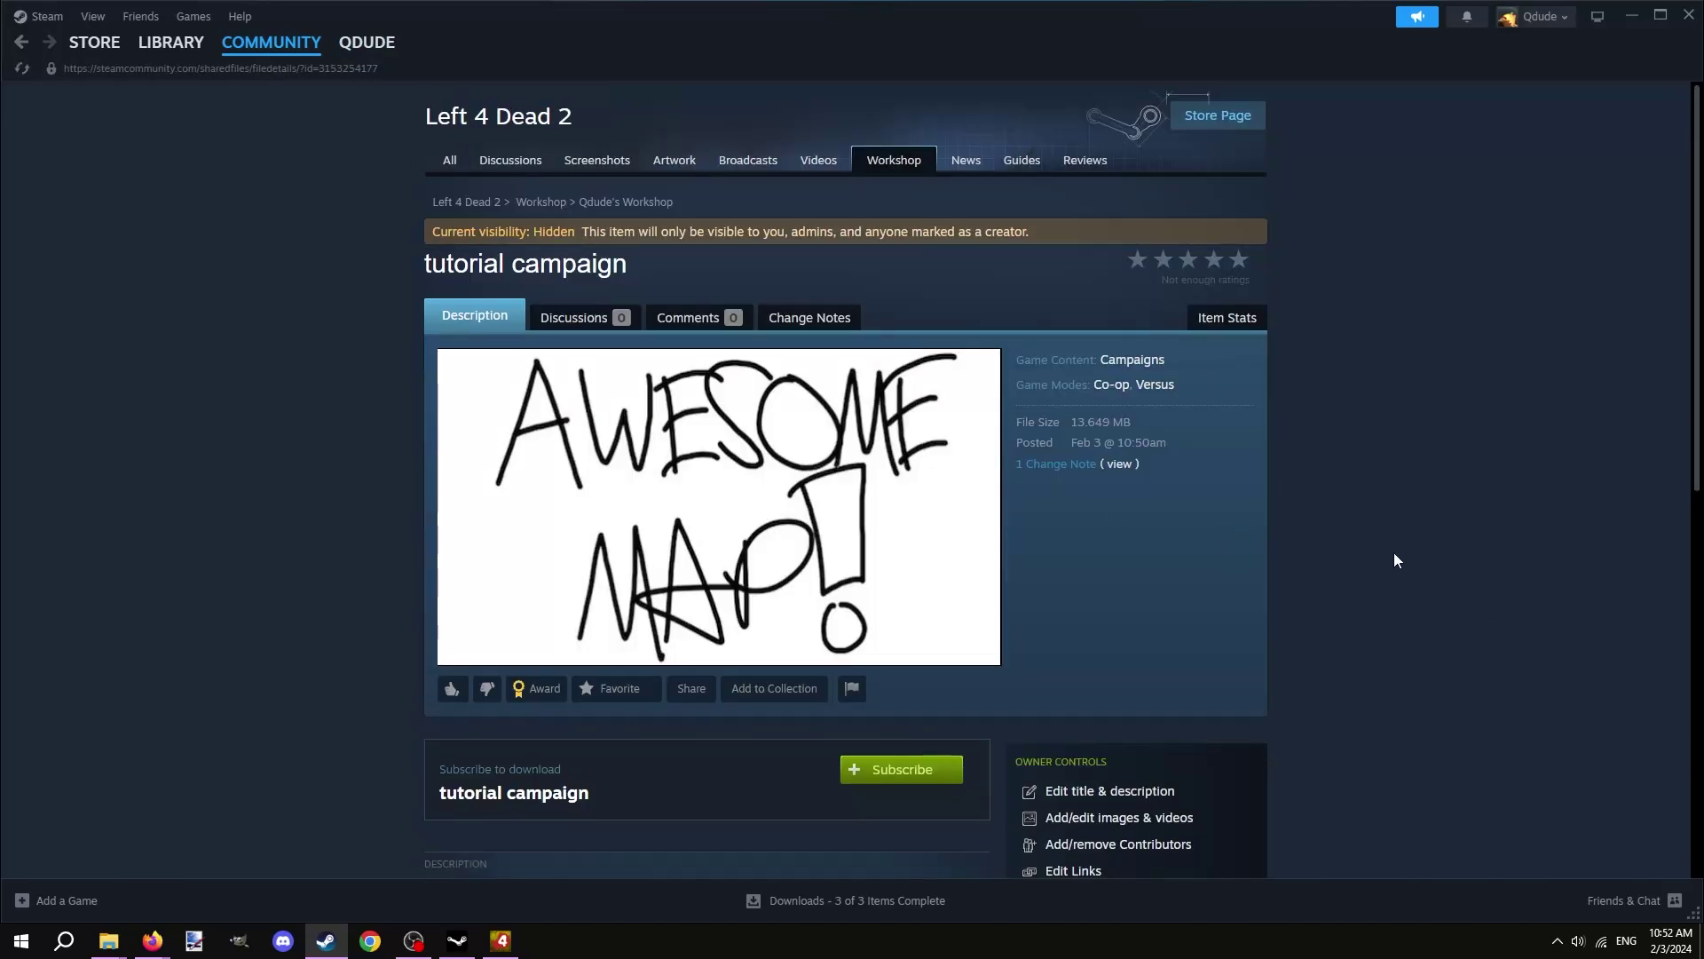
pyautogui.scroll(-2, 1385, 404)
# Change the title to 'tutorial campaign!!!' and the description to 'epic!!!!', then save.
pyautogui.click(1103, 658)
pyautogui.click(796, 346)
pyautogui.write('!!!')
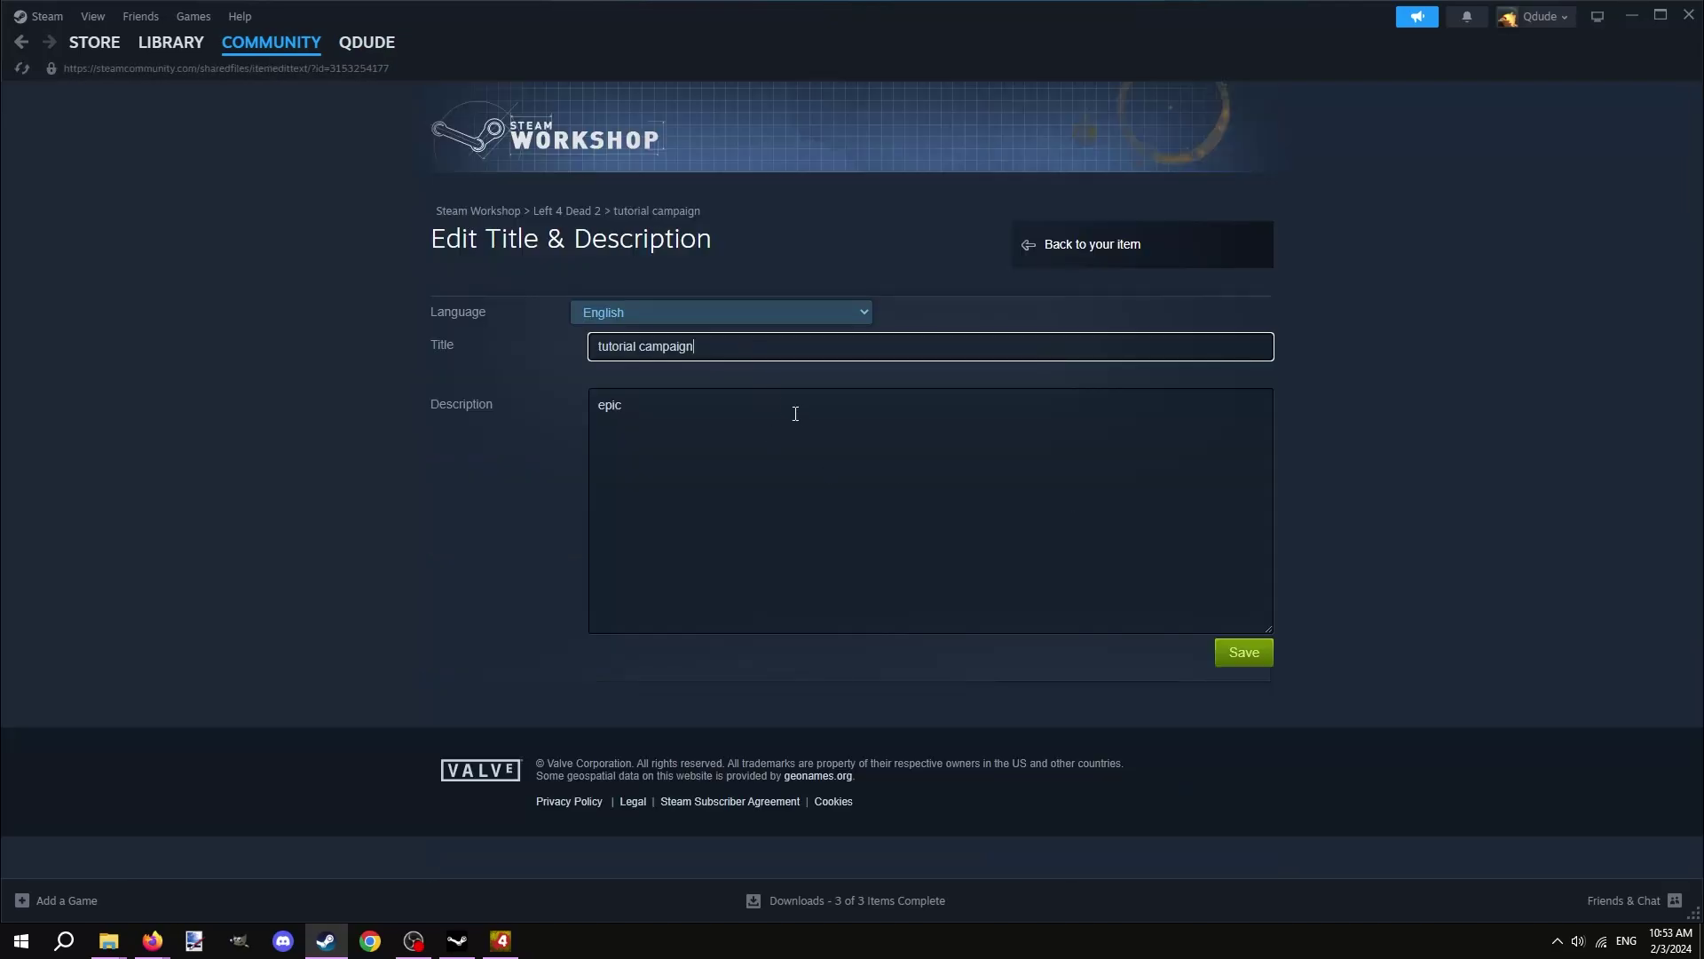
pyautogui.click(804, 449)
pyautogui.click(1243, 652)
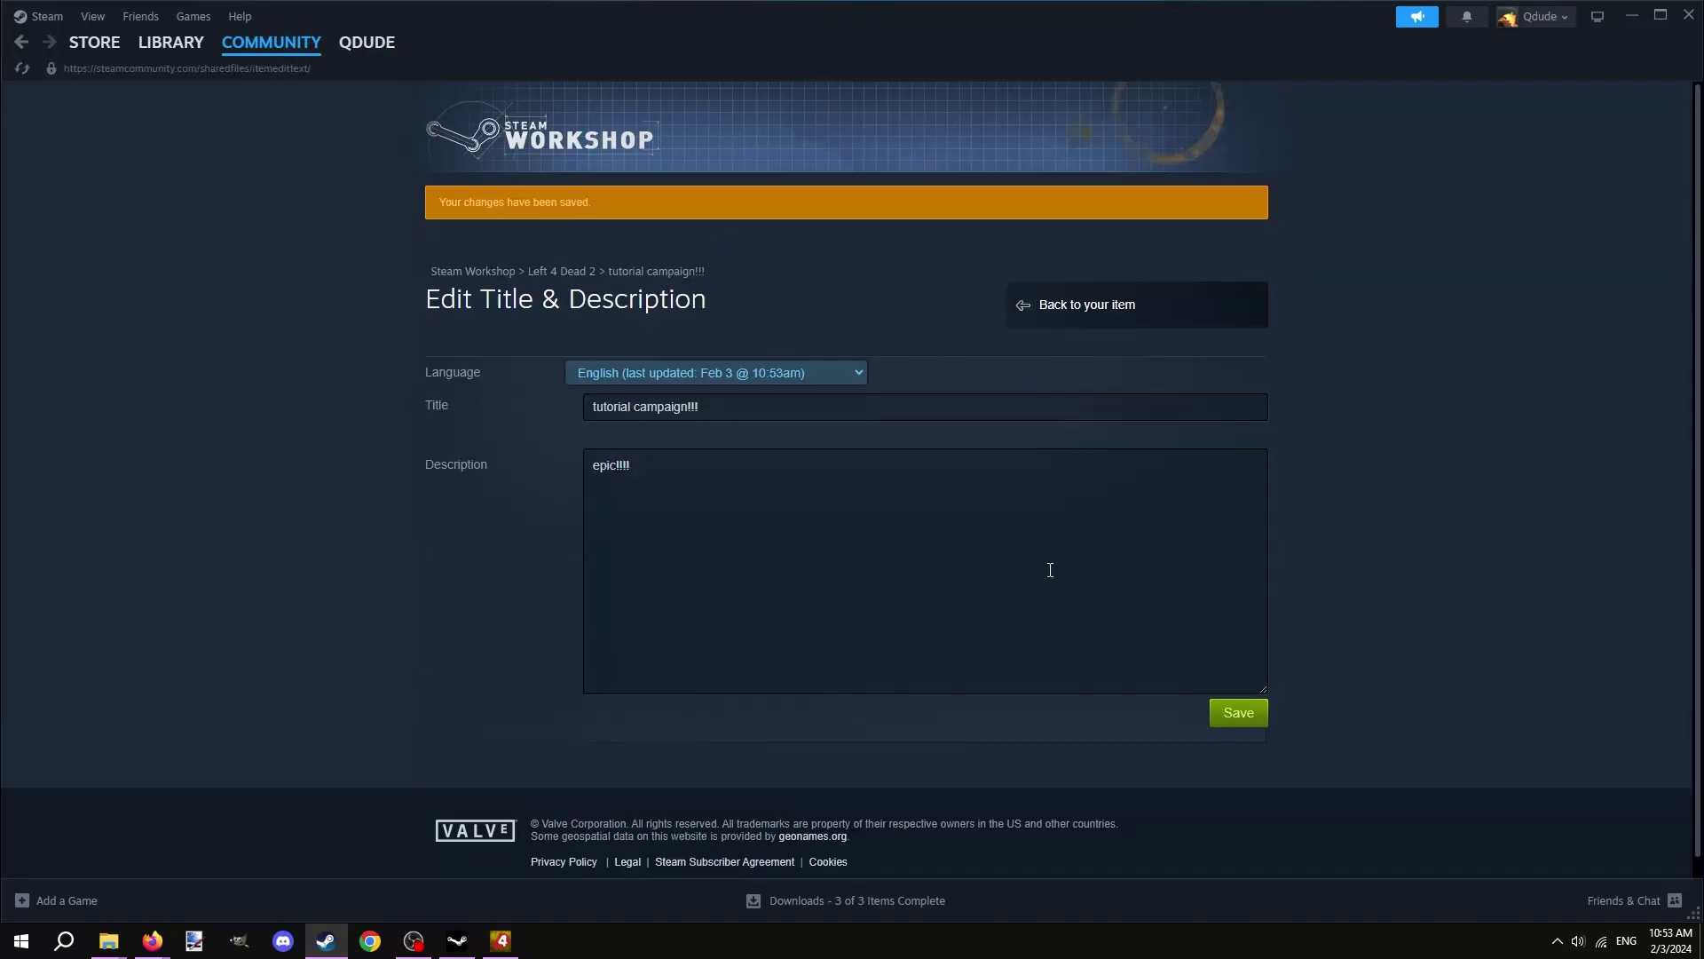
# Upload map2.jpg to the item's images and bring up its visibility choices.
pyautogui.scroll(-3, 1015, 412)
pyautogui.click(1154, 730)
pyautogui.click(471, 330)
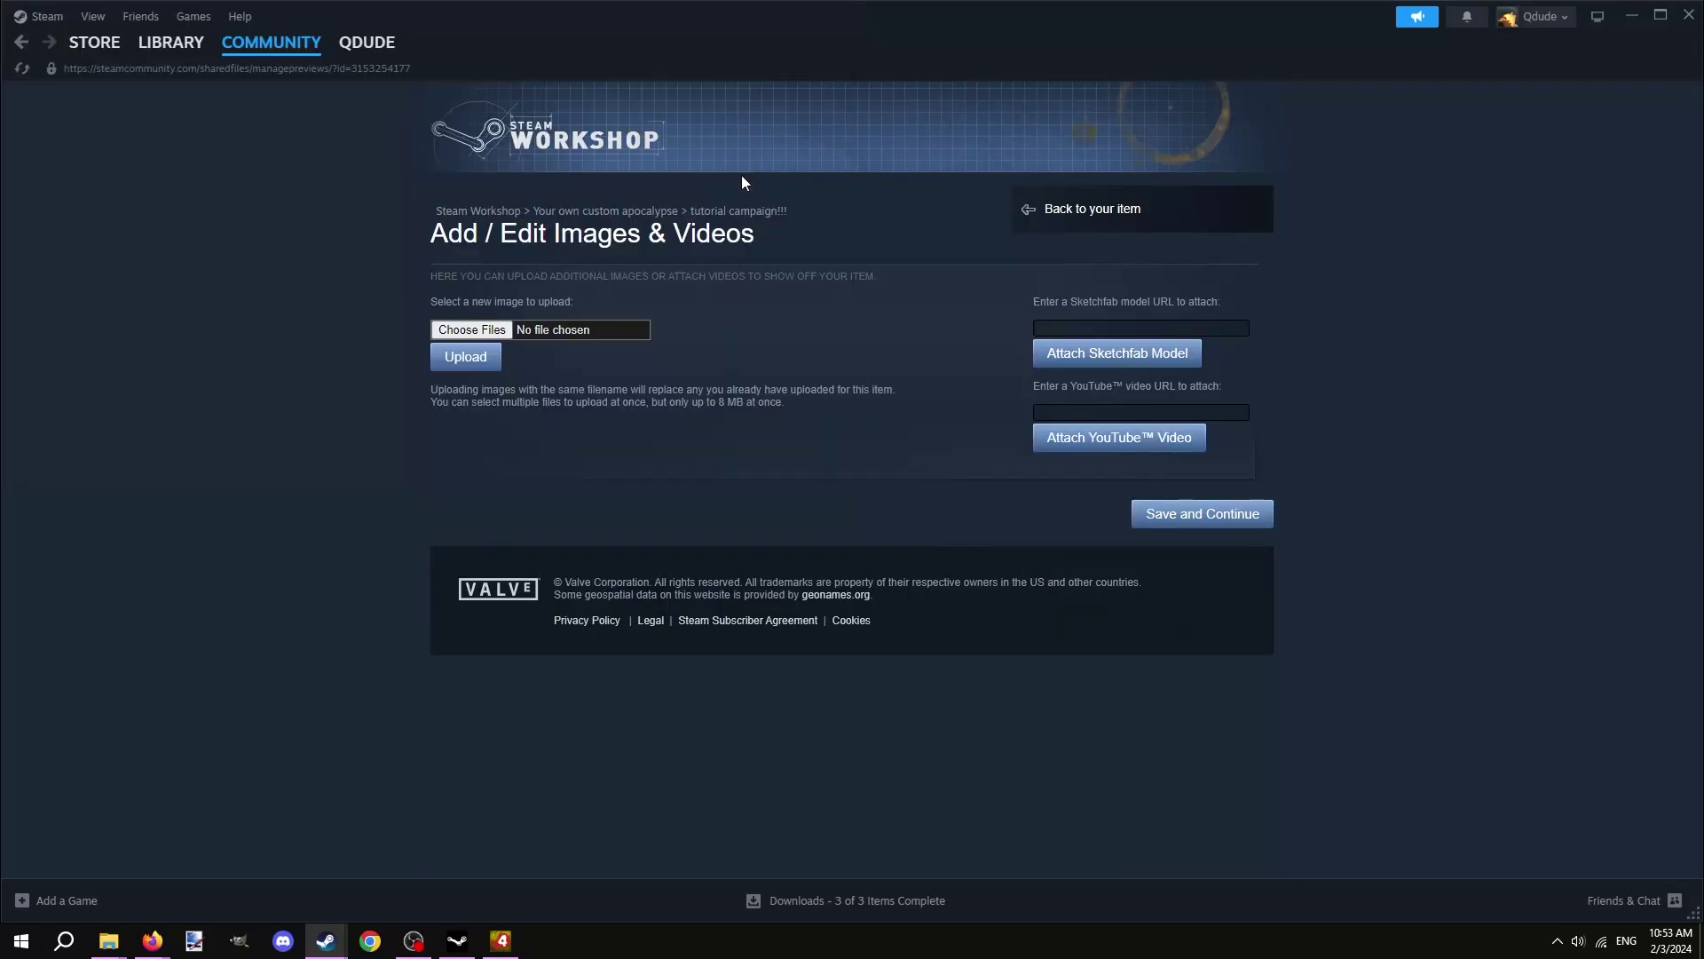
pyautogui.click(472, 330)
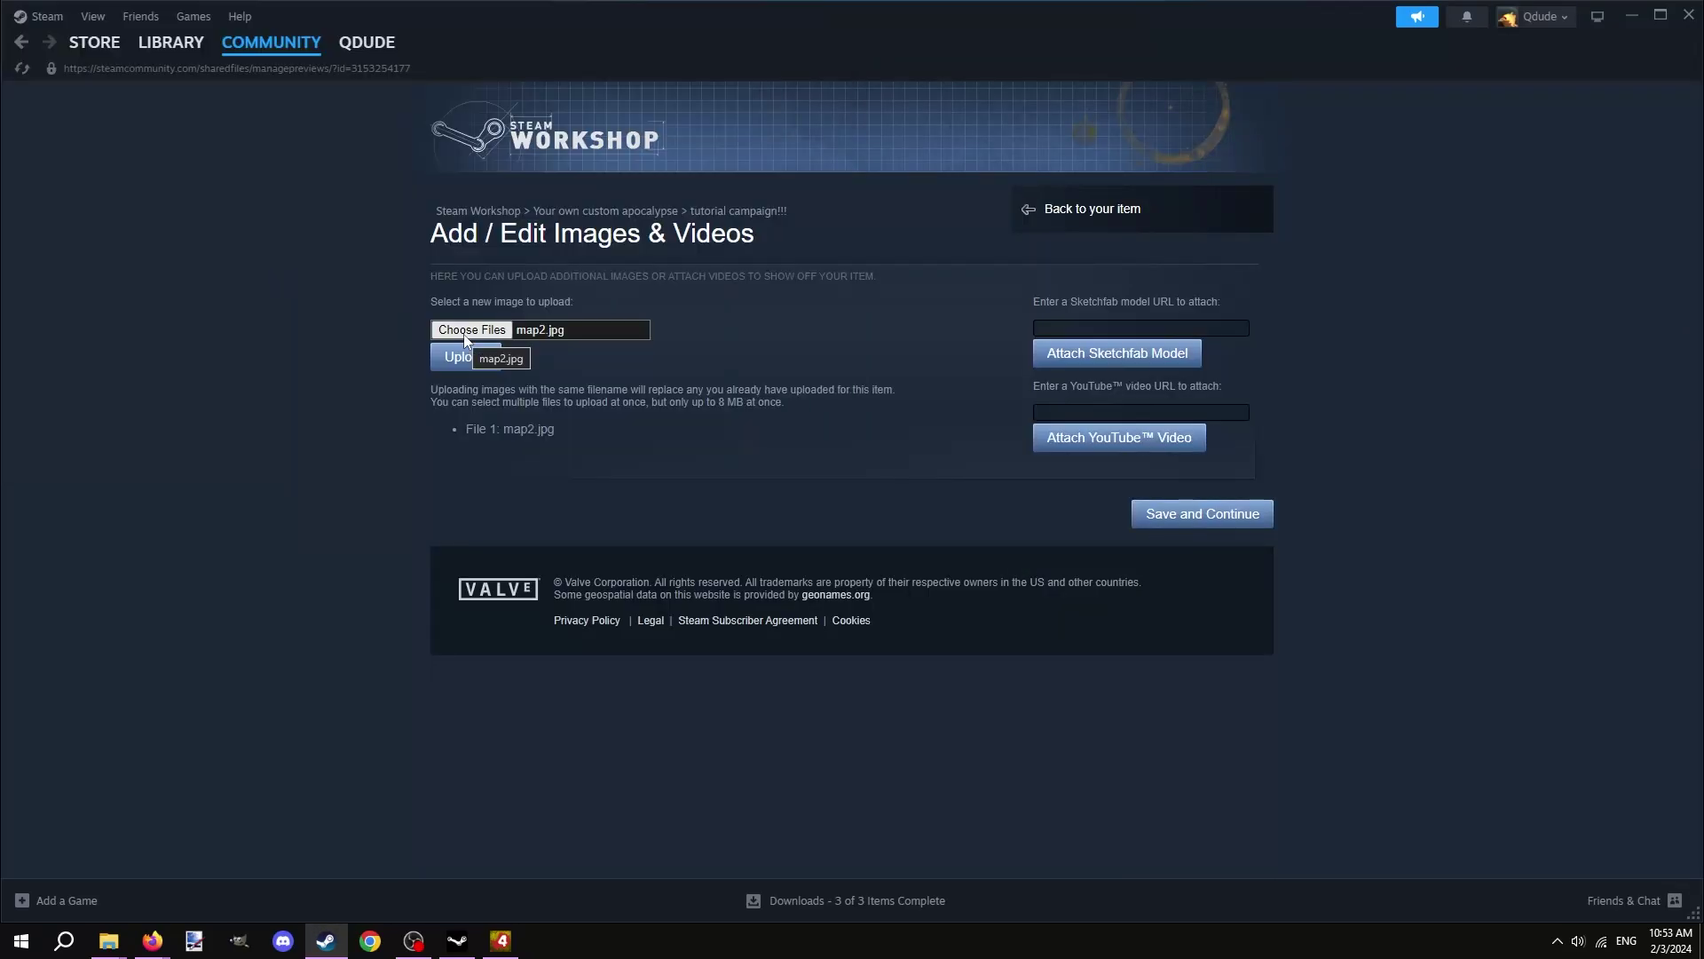
pyautogui.click(463, 355)
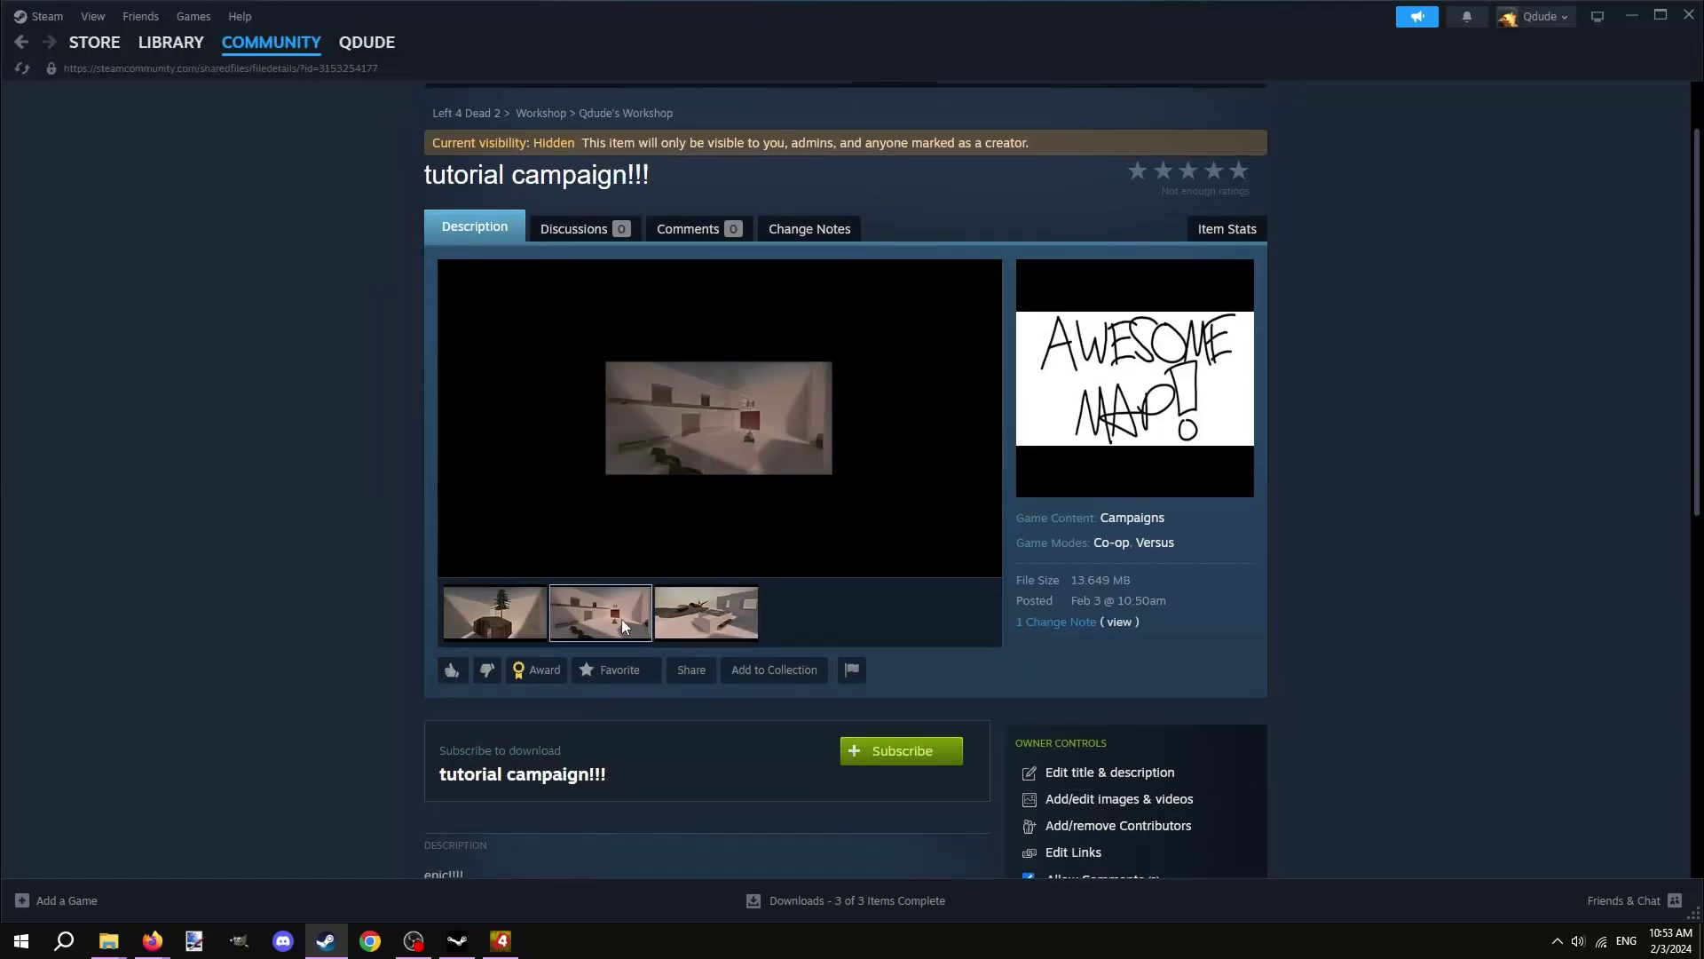
pyautogui.scroll(-5, 1219, 743)
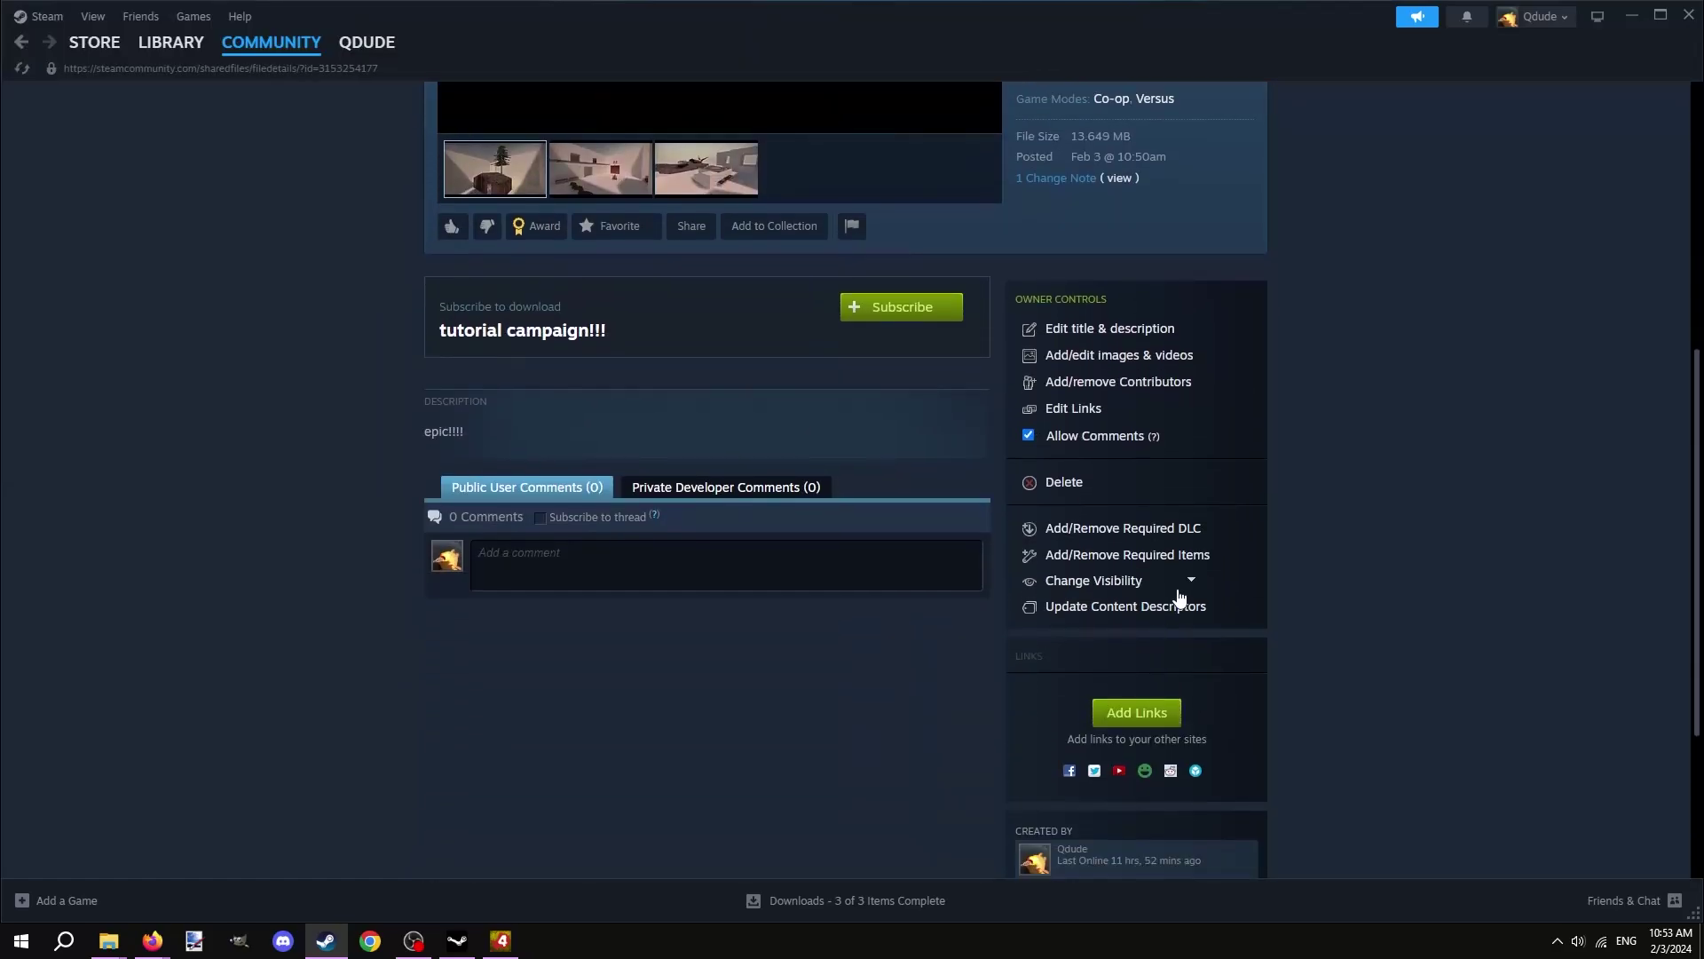
pyautogui.click(1188, 582)
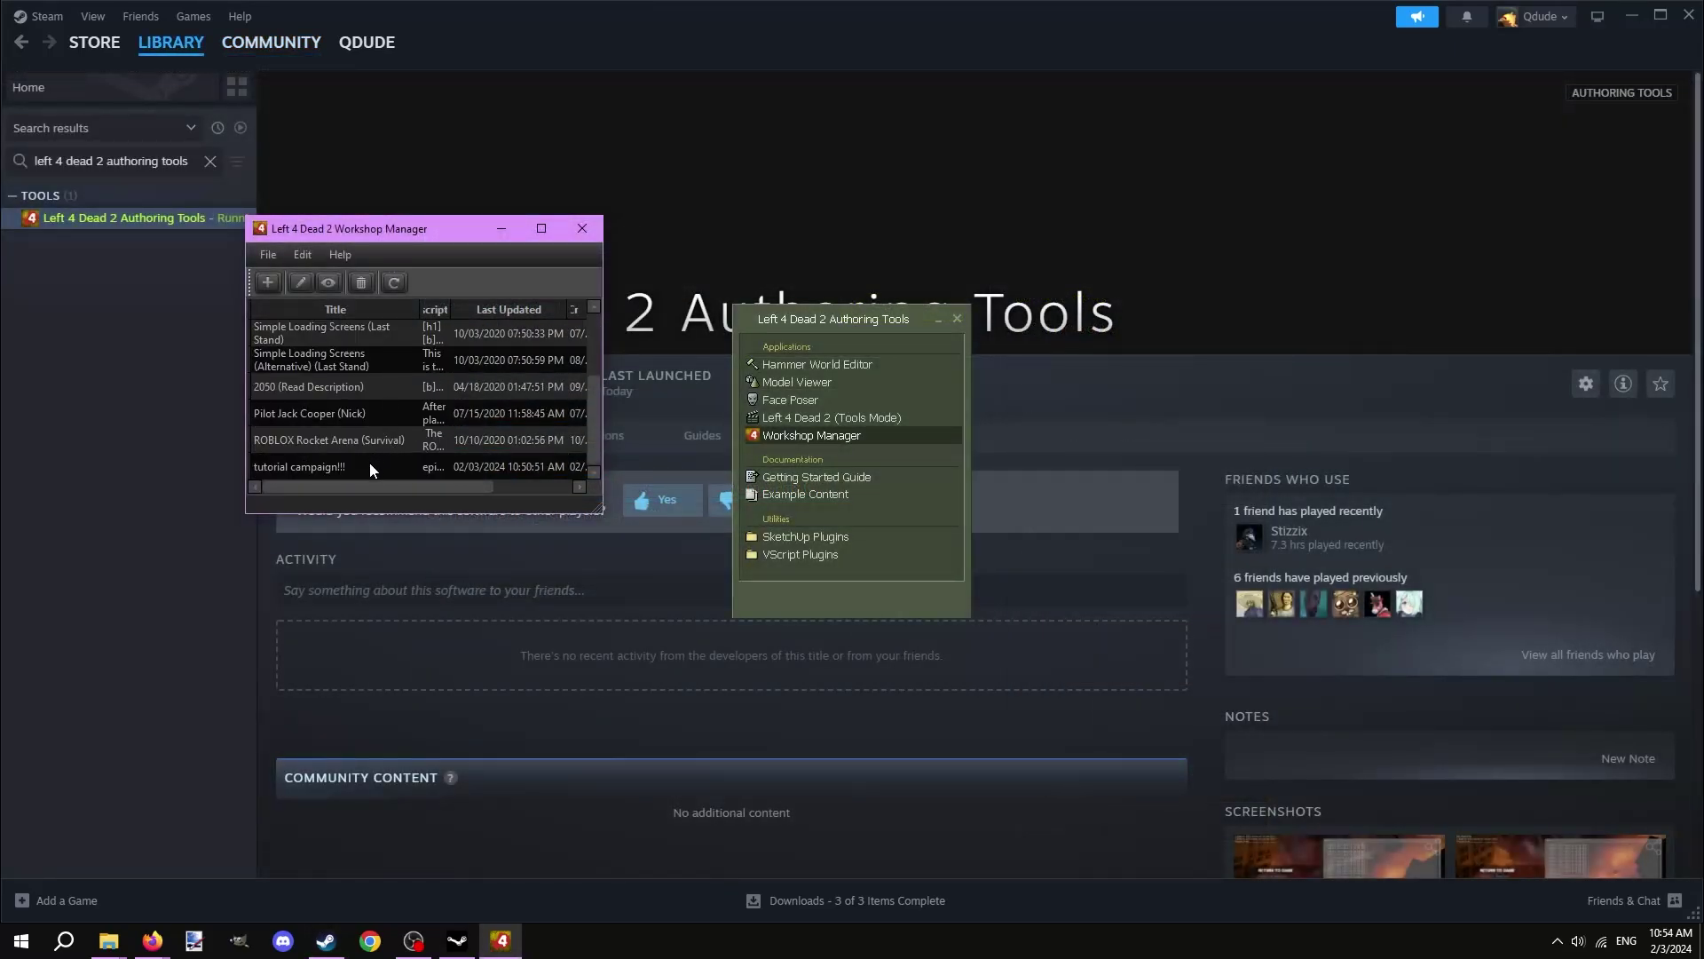
# Open 'tutorial campaign!!!' for updating and set its file to tutorialaddon.vpk from addons.
pyautogui.doubleClick(370, 467)
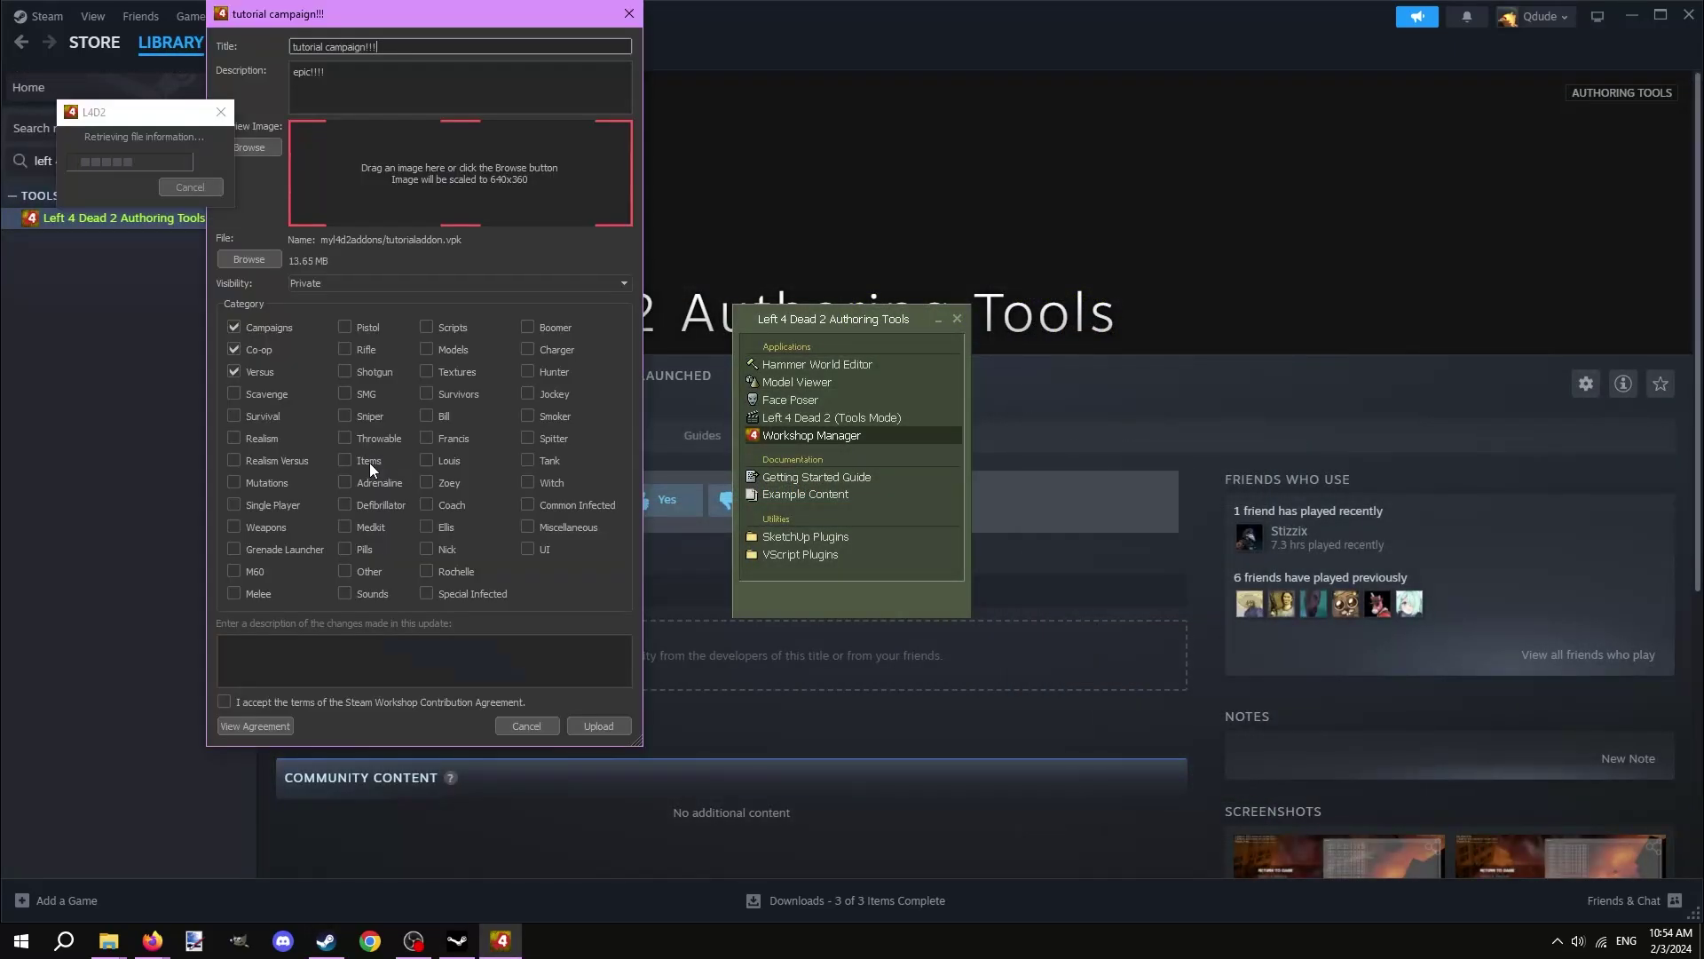
pyautogui.click(259, 252)
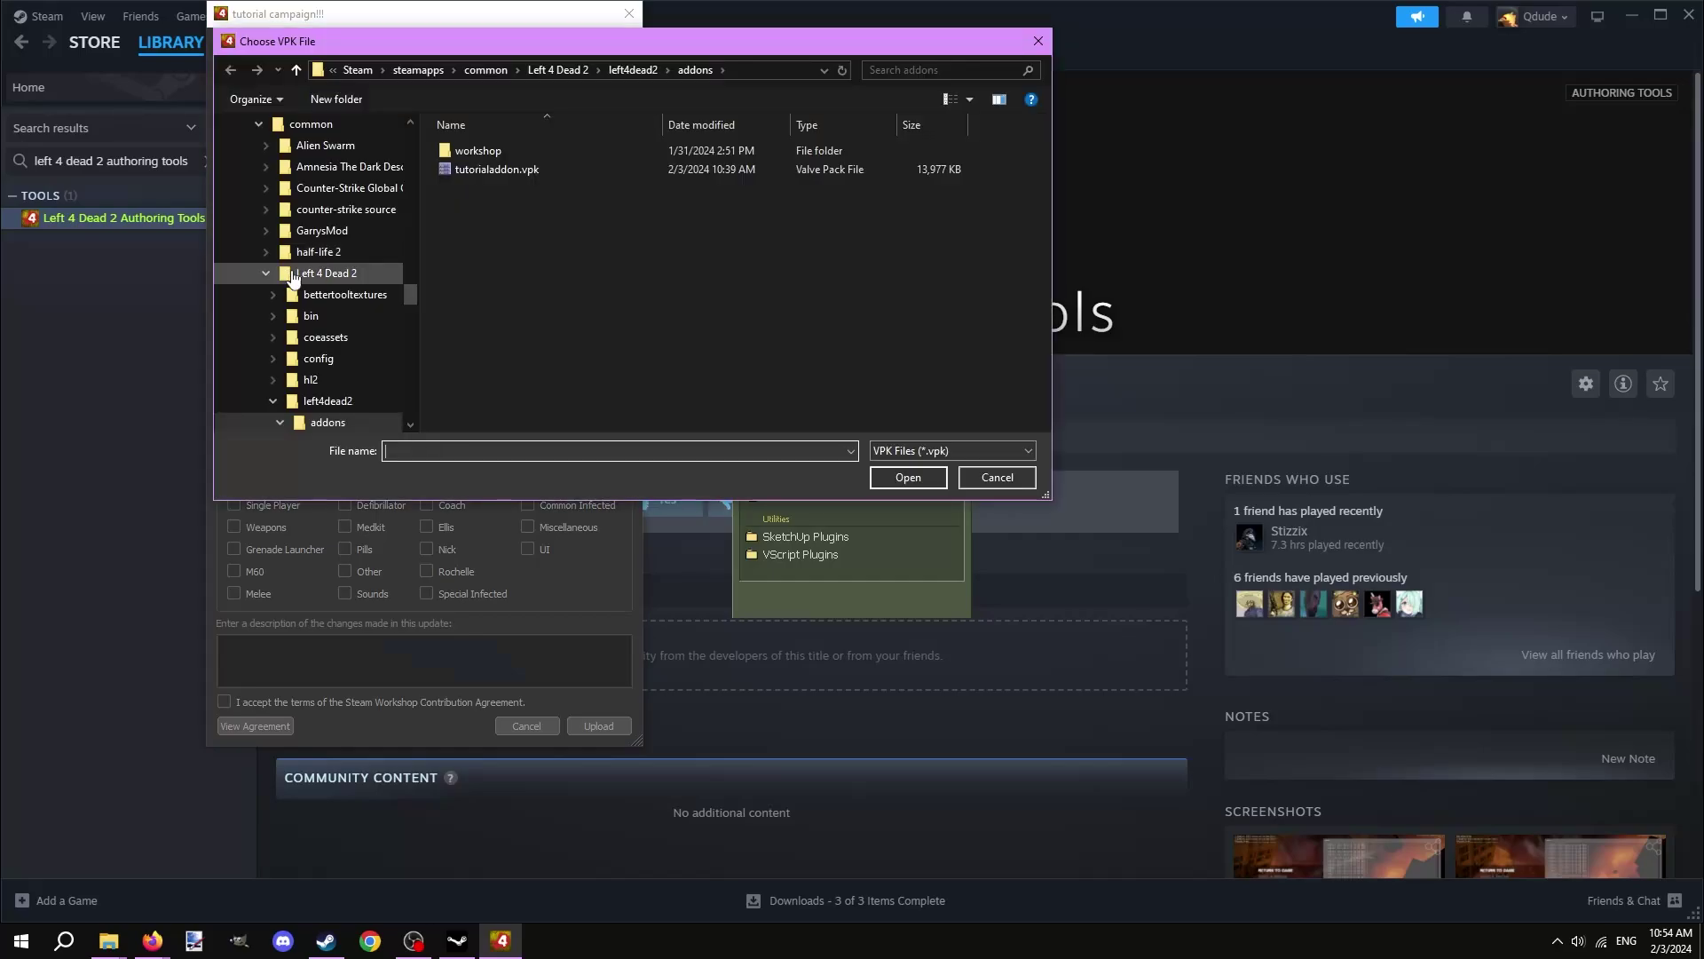
pyautogui.doubleClick(483, 174)
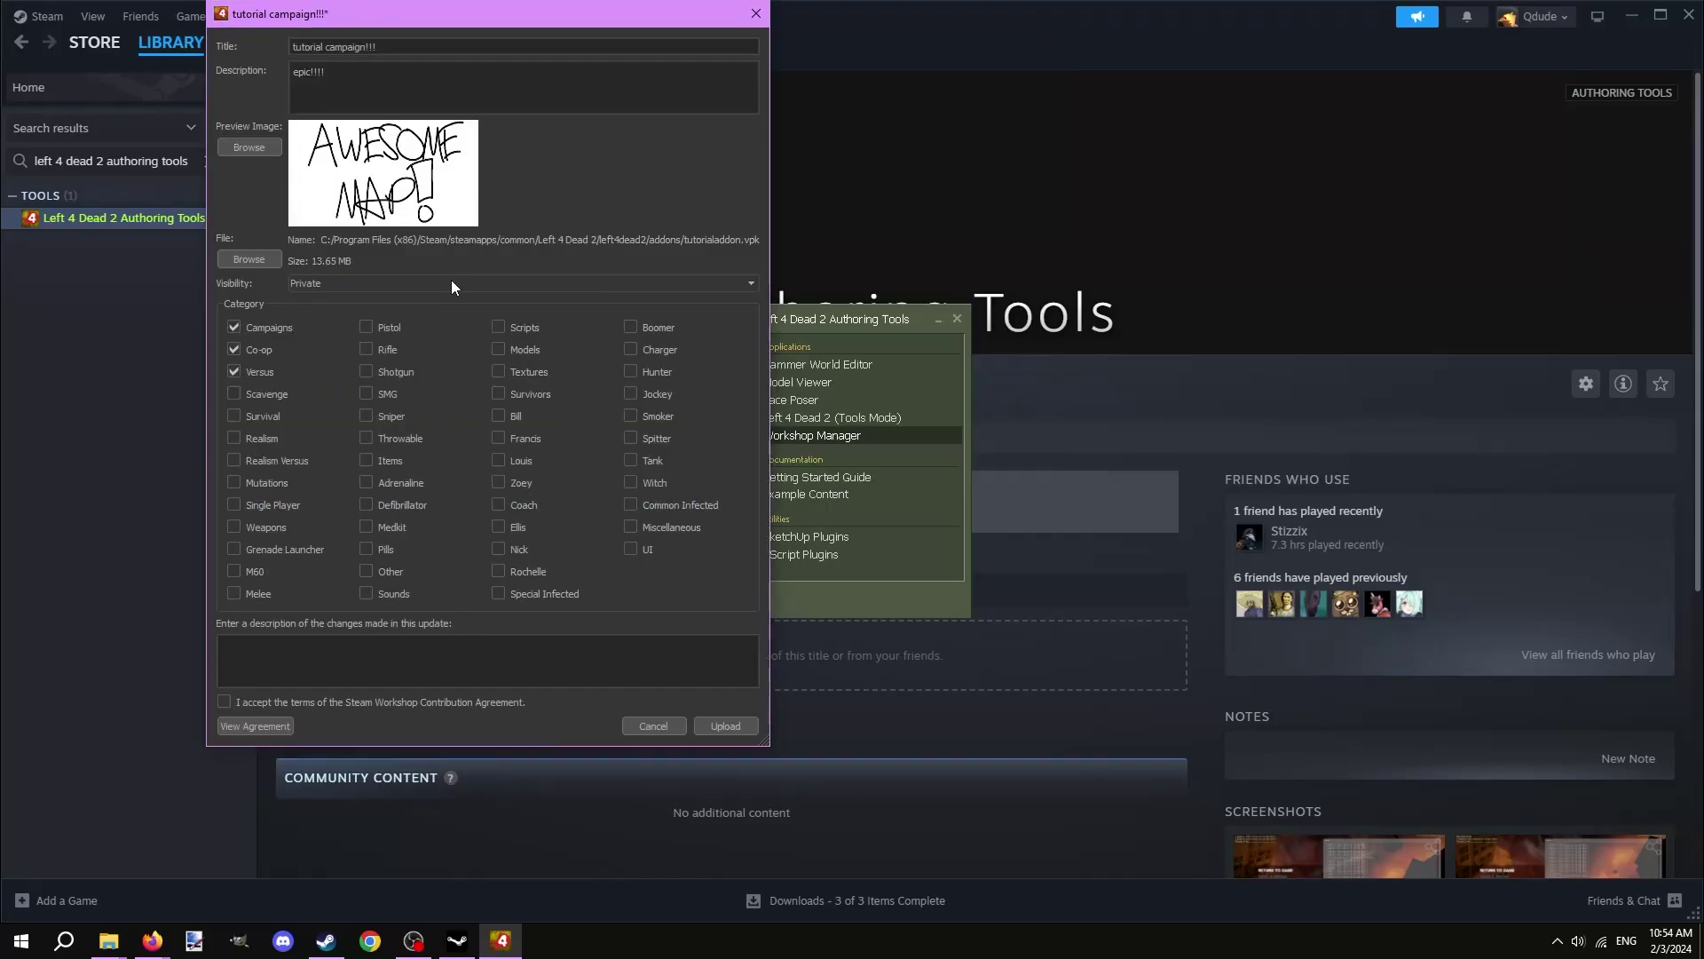